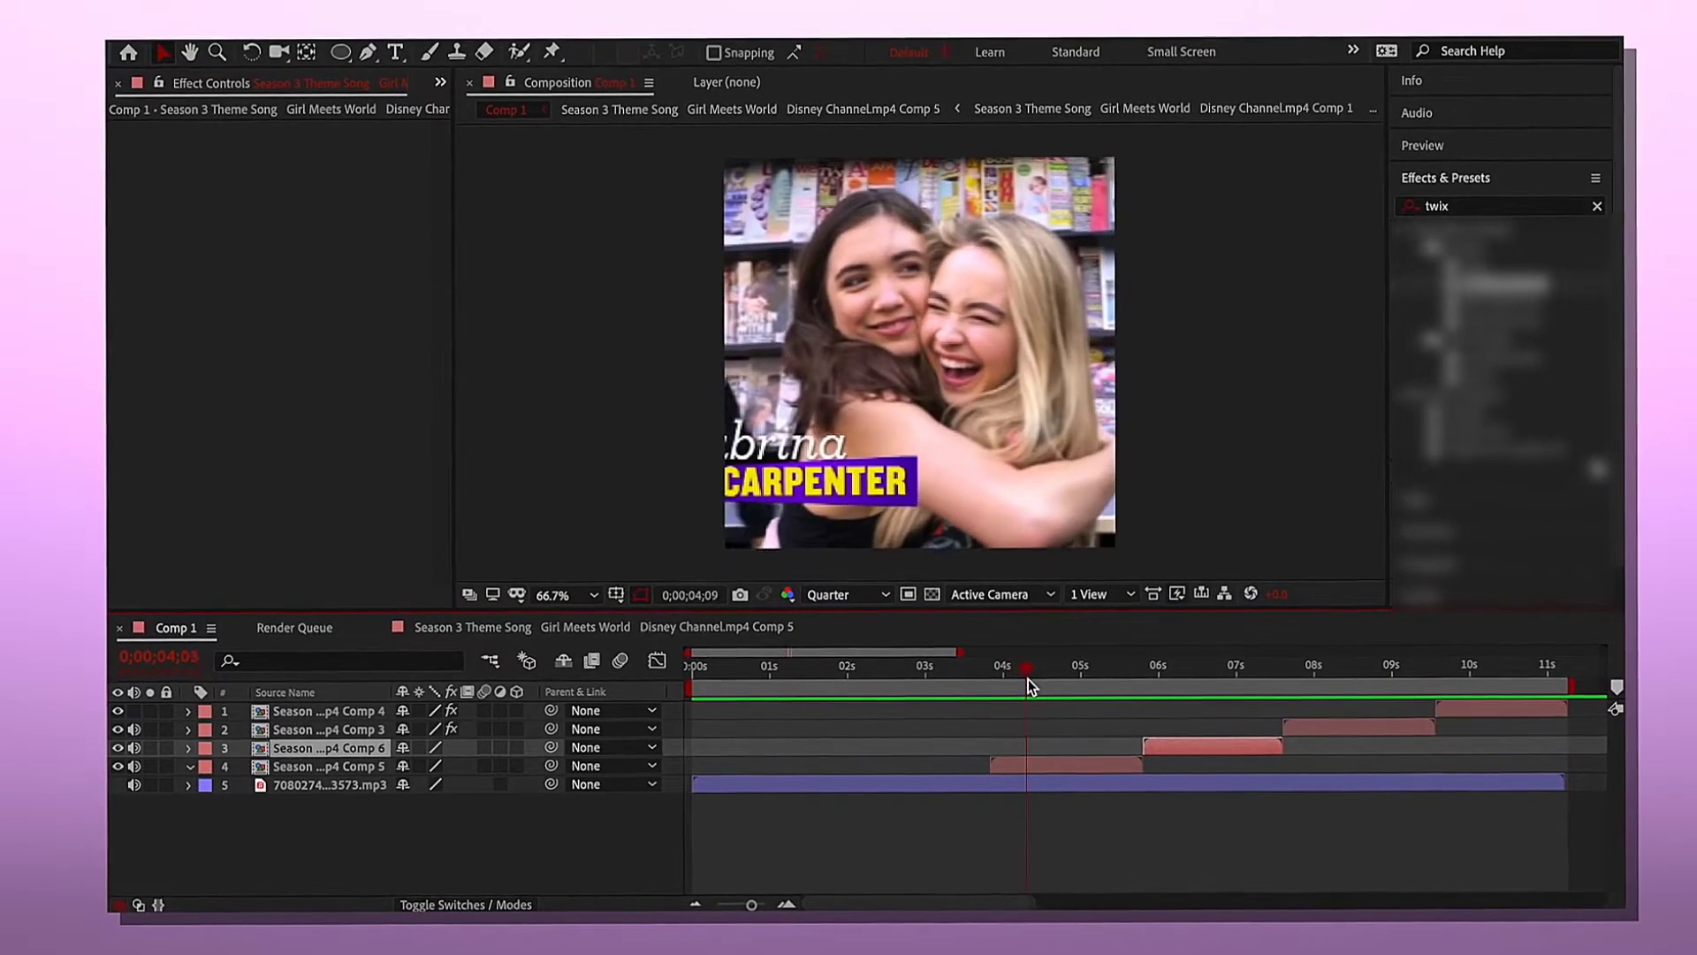
# - Move the current time back toward the clip cut in Comp 1
pyautogui.click(995, 667)
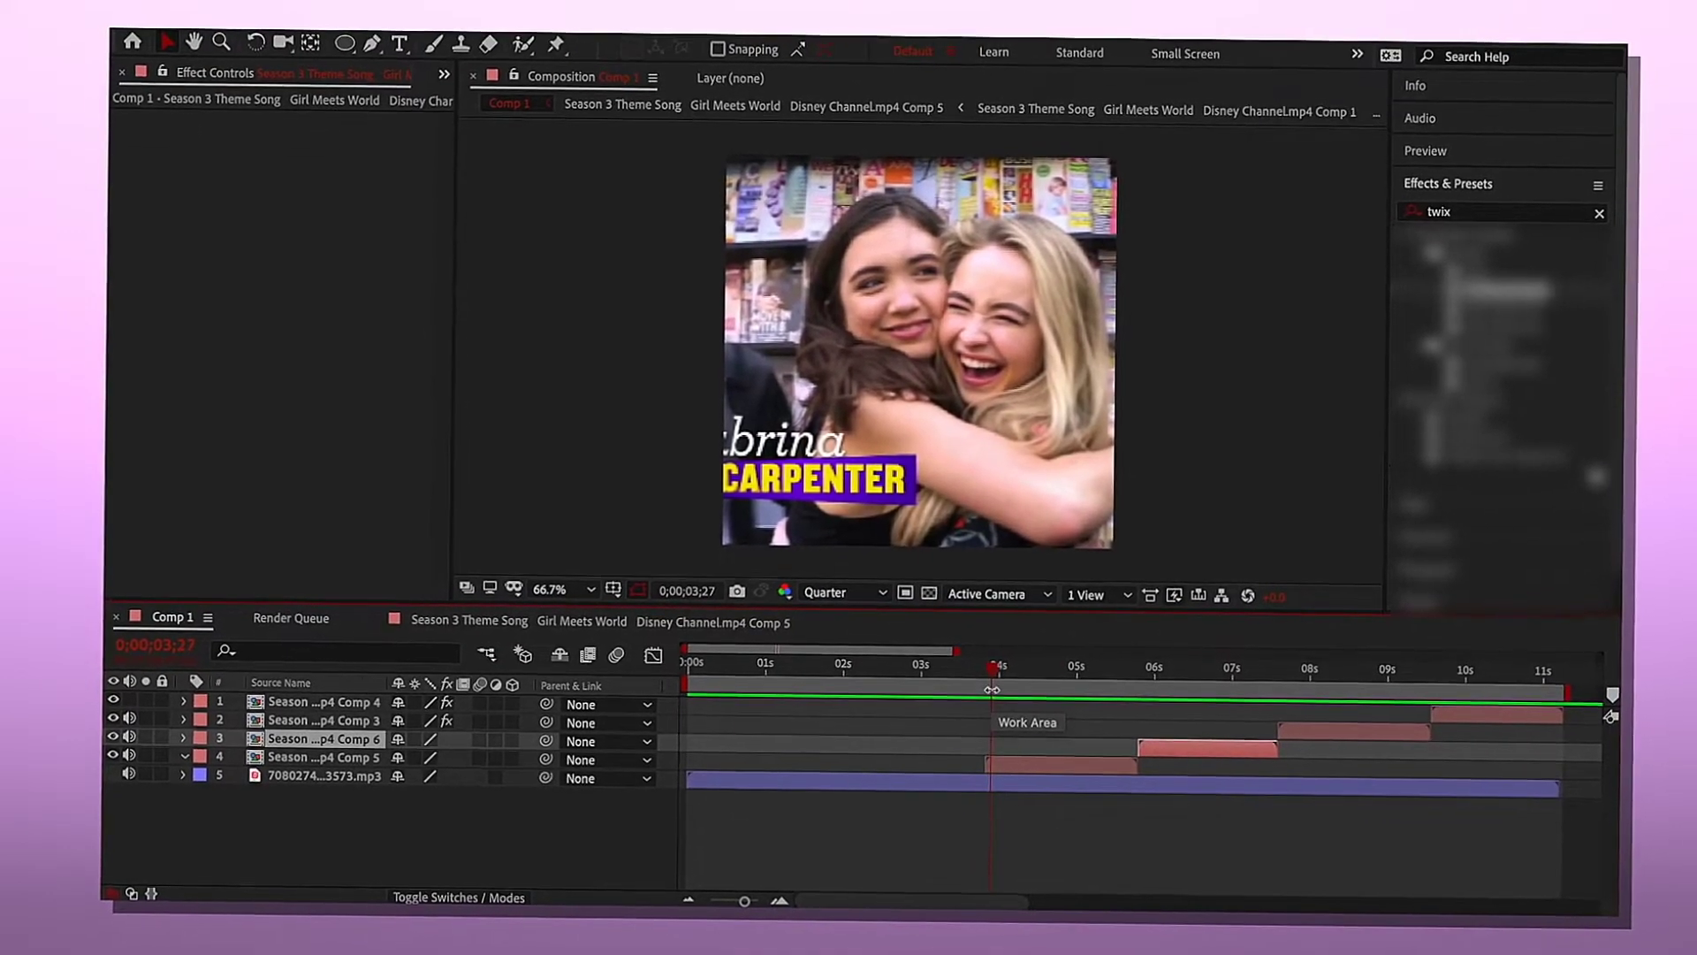
# - At the 0;00;03;25 cut, apply BCC Lens Blur OBS to layer 4
pyautogui.click(989, 665)
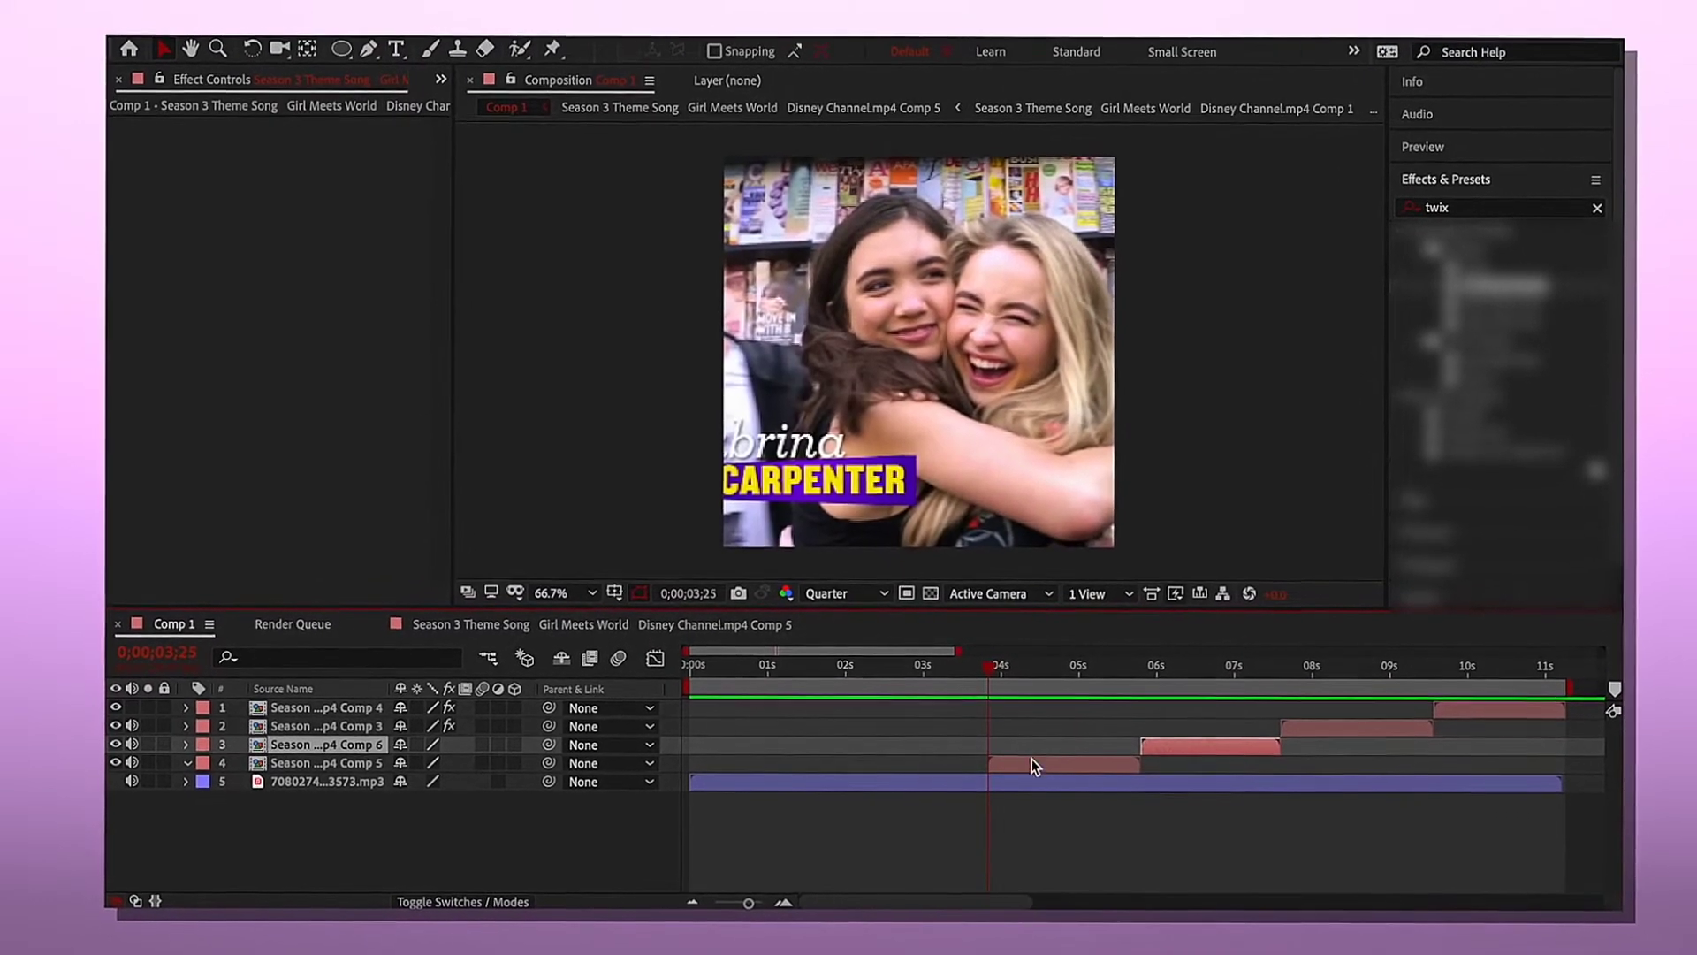
pyautogui.click(1034, 759)
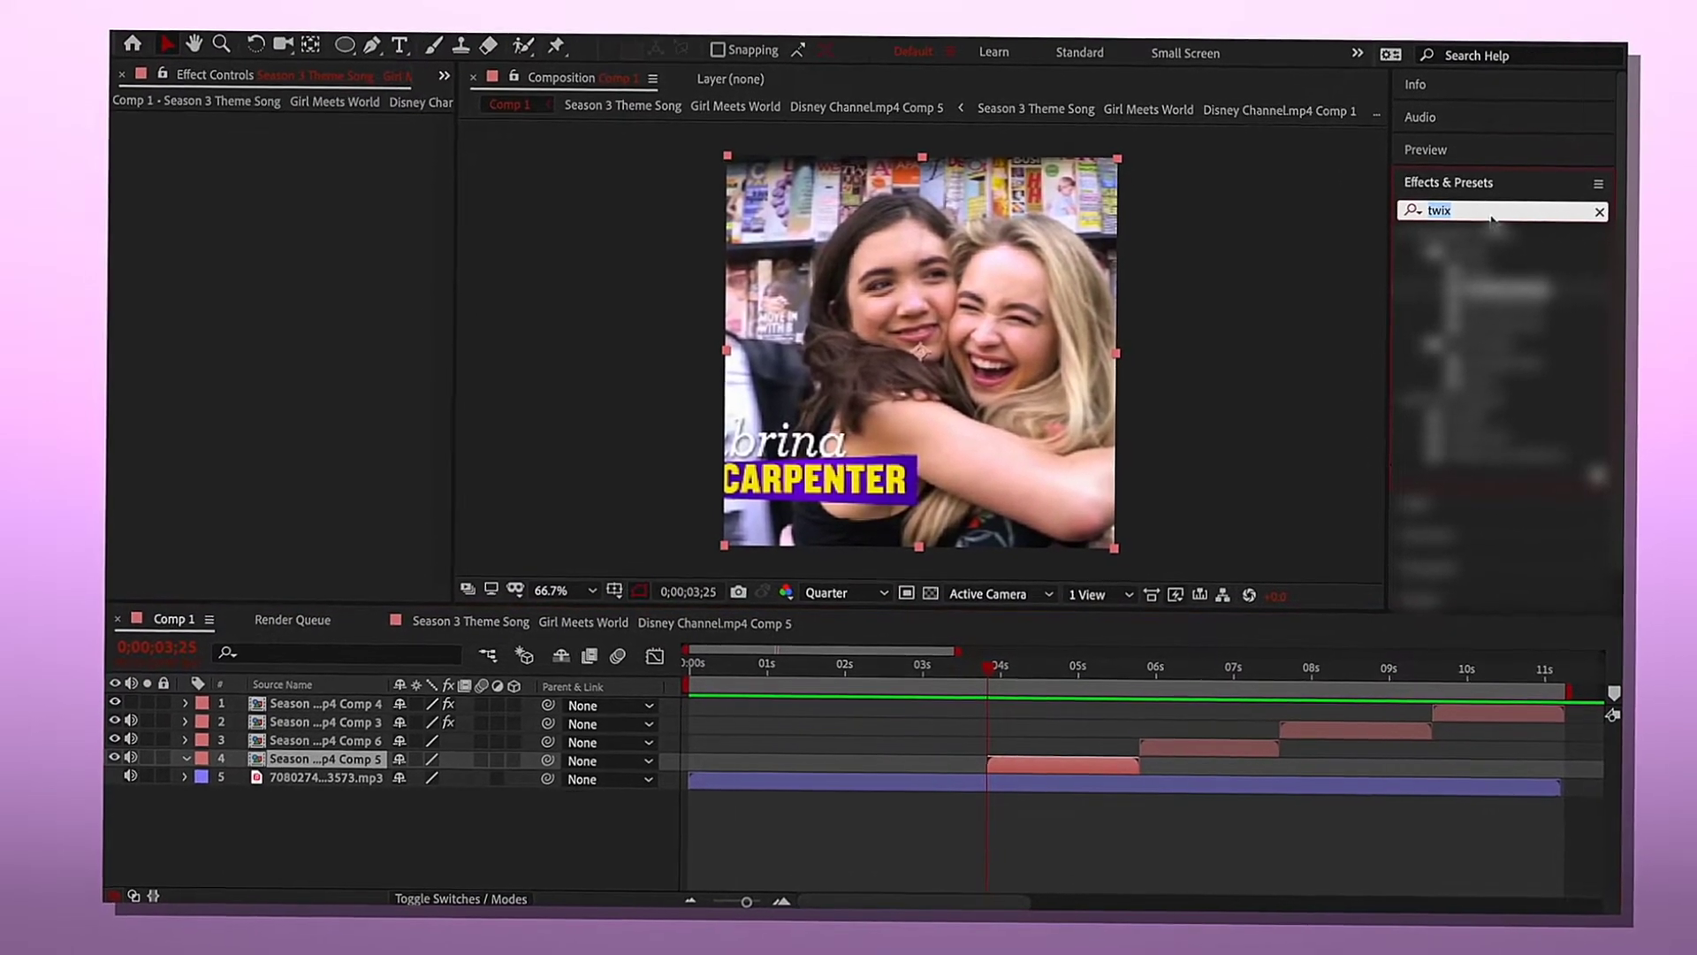
pyautogui.press('BackSpace')
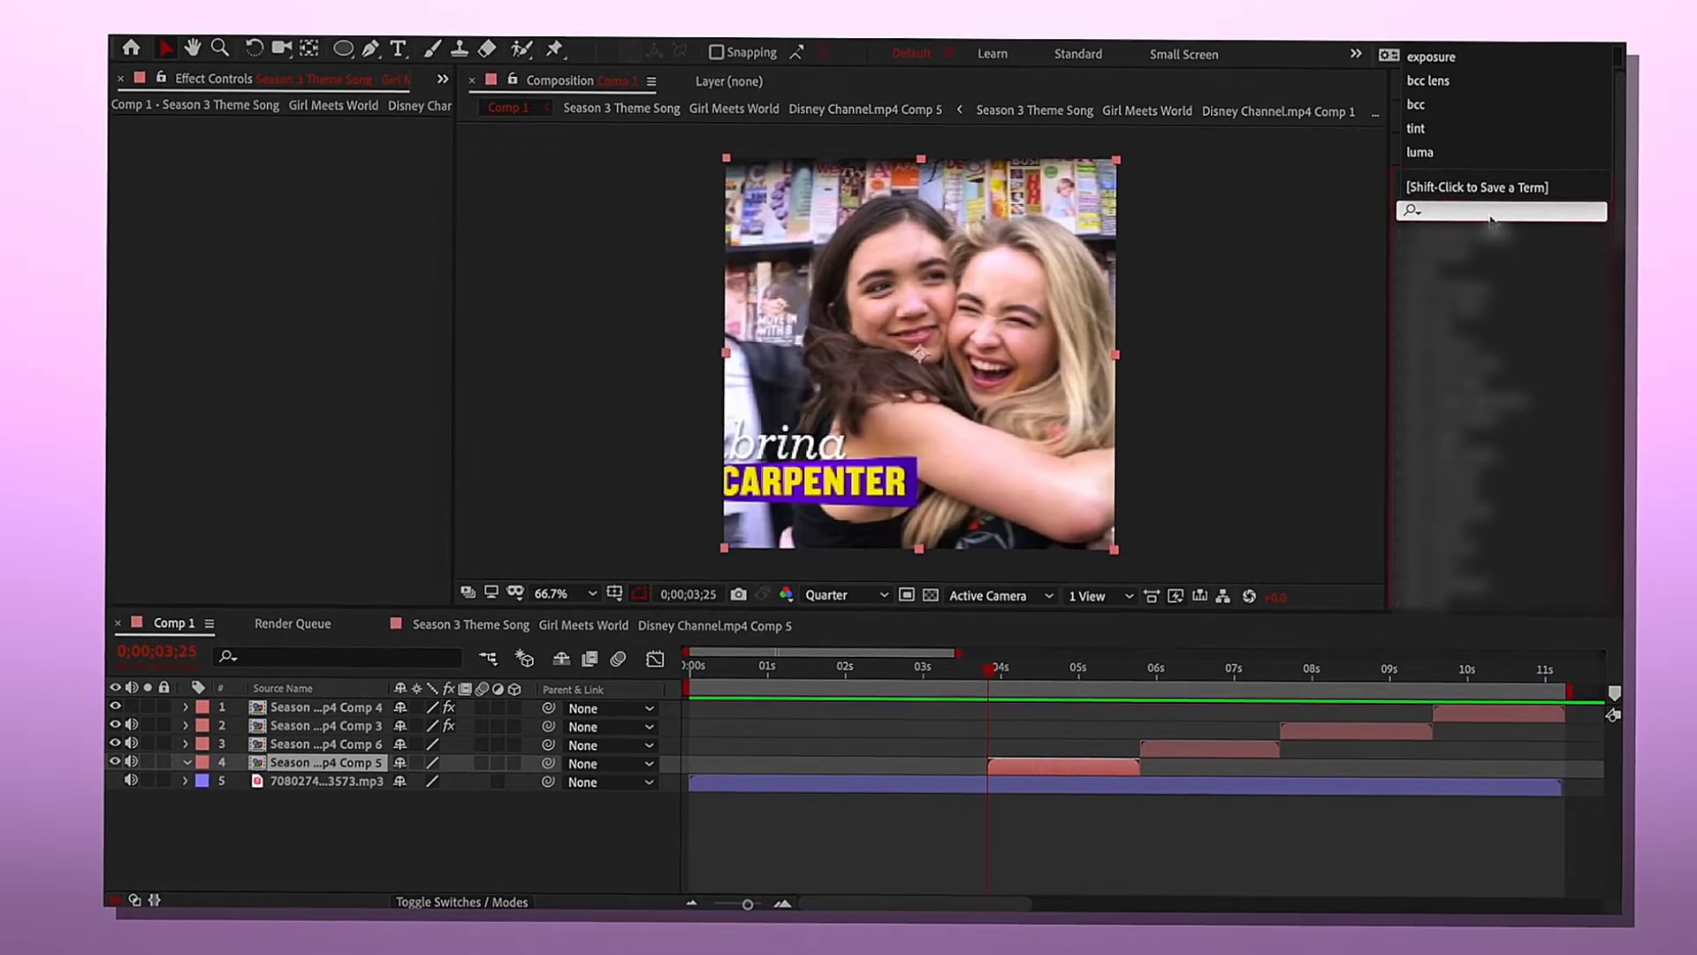
pyautogui.click(1485, 205)
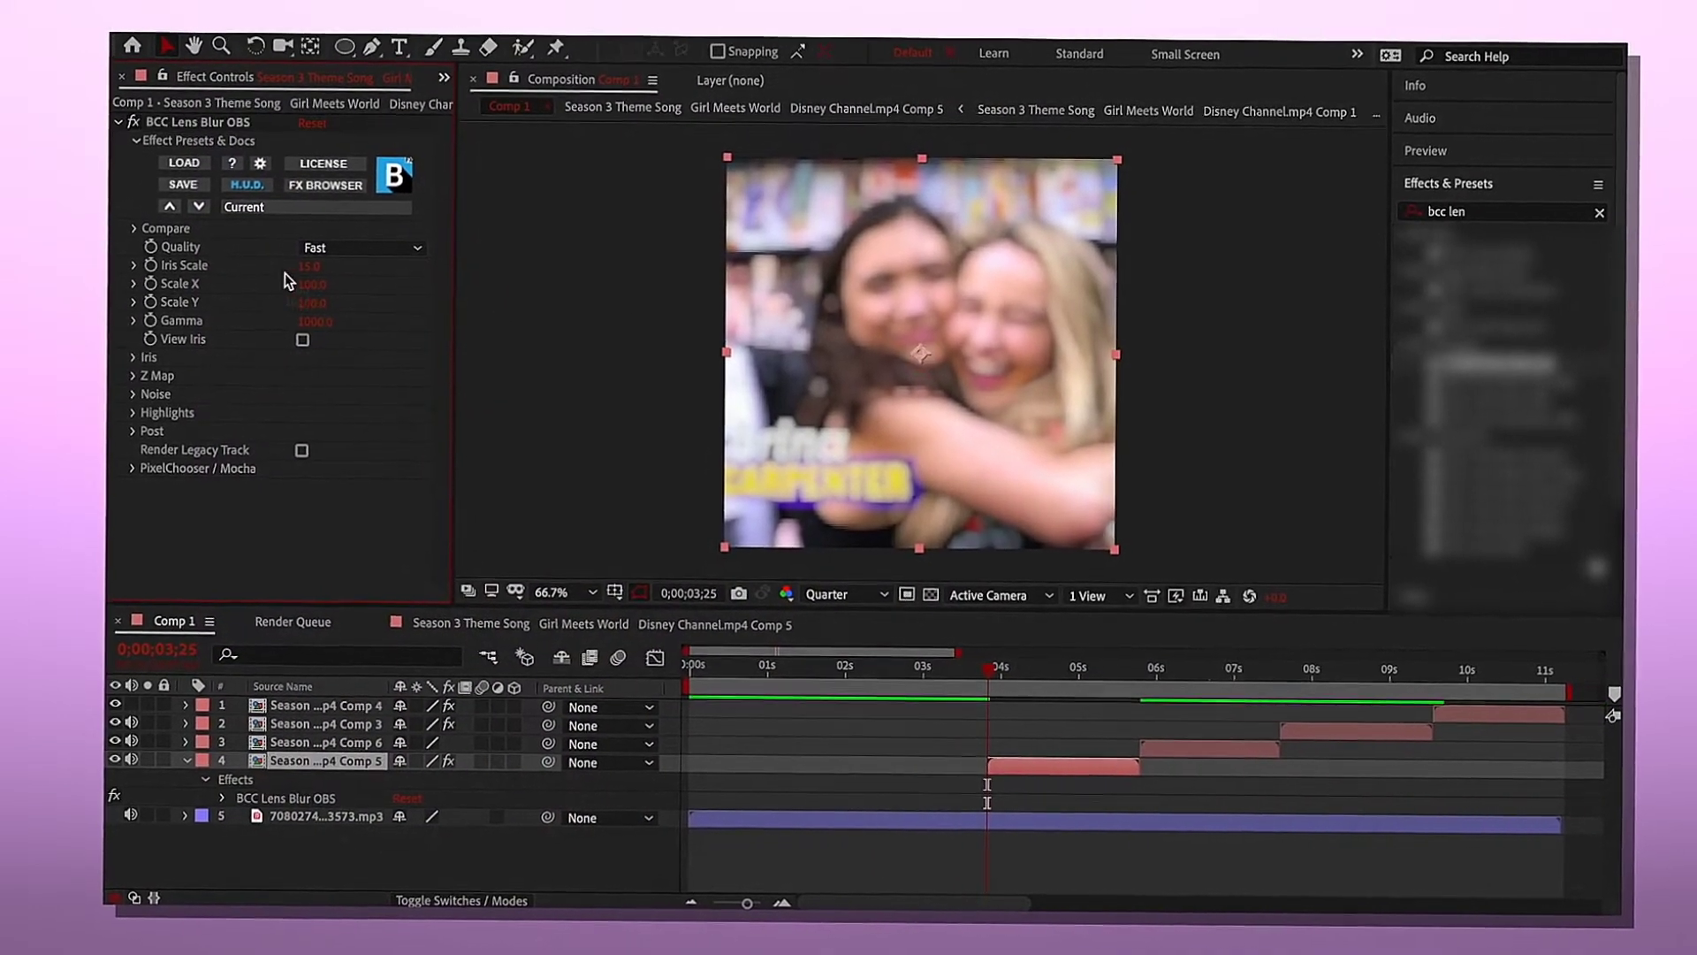
pyautogui.moveTo(313, 318); pyautogui.dragTo(309, 326)
# - Keyframe layer 4's Iris Scale from 39 at the cut to 0 at its out point
pyautogui.hotkey('ctrl', 'z')
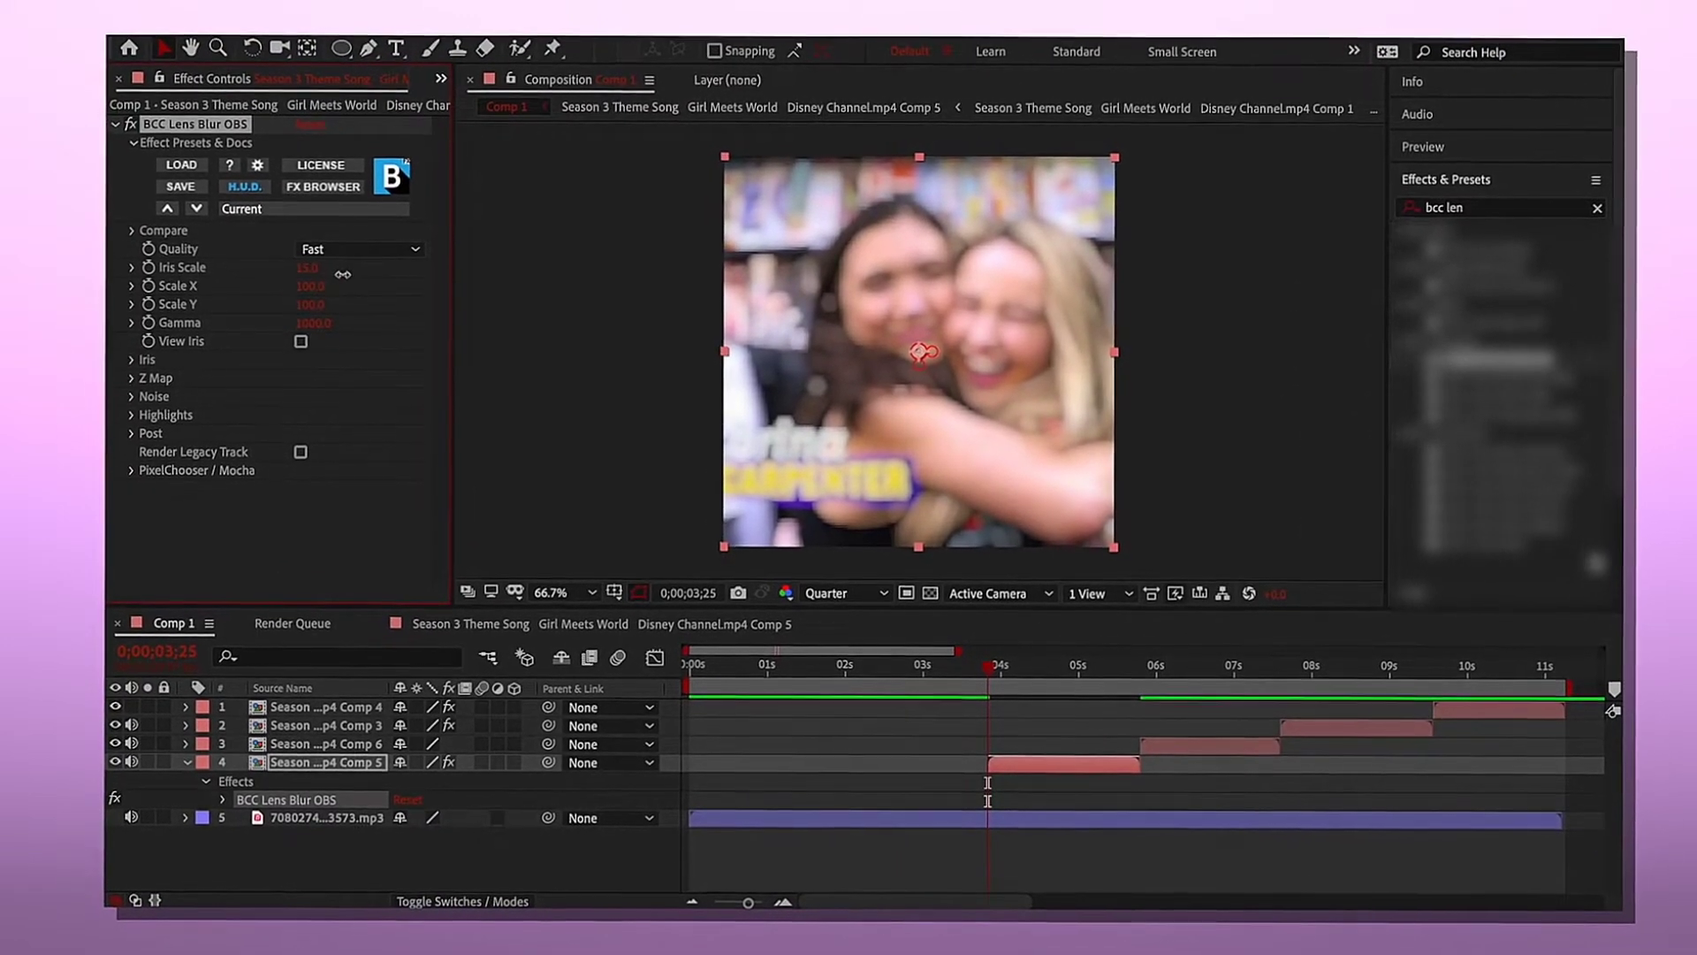
pyautogui.moveTo(343, 274); pyautogui.dragTo(351, 274)
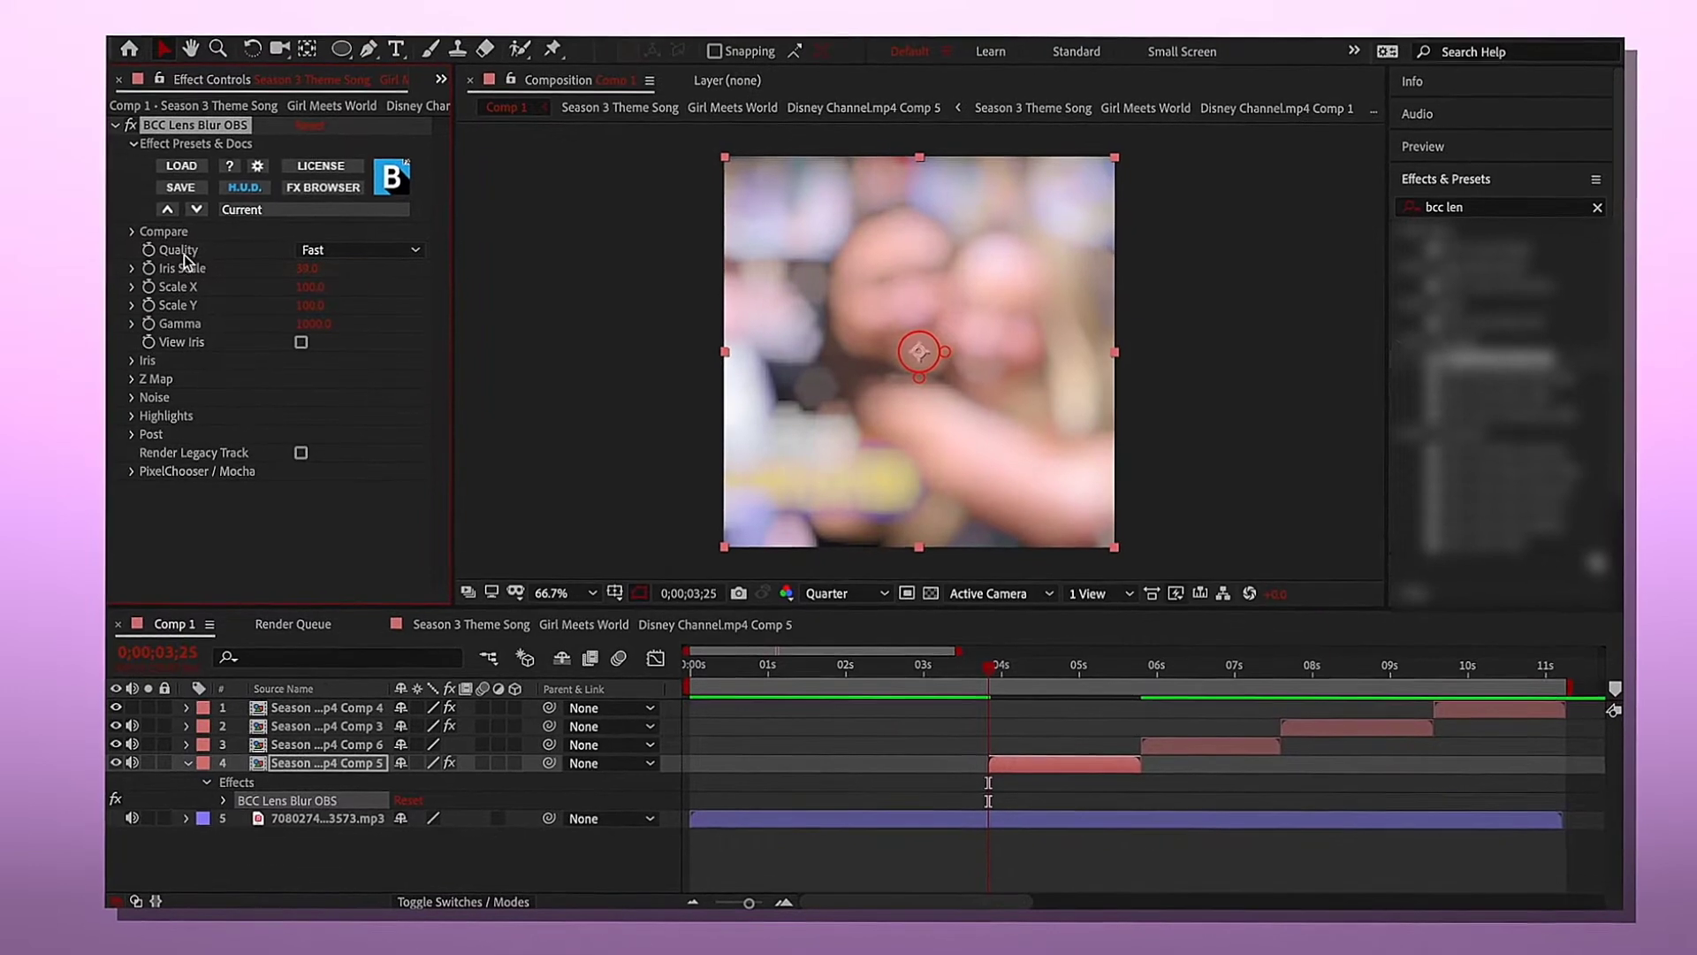
pyautogui.click(149, 262)
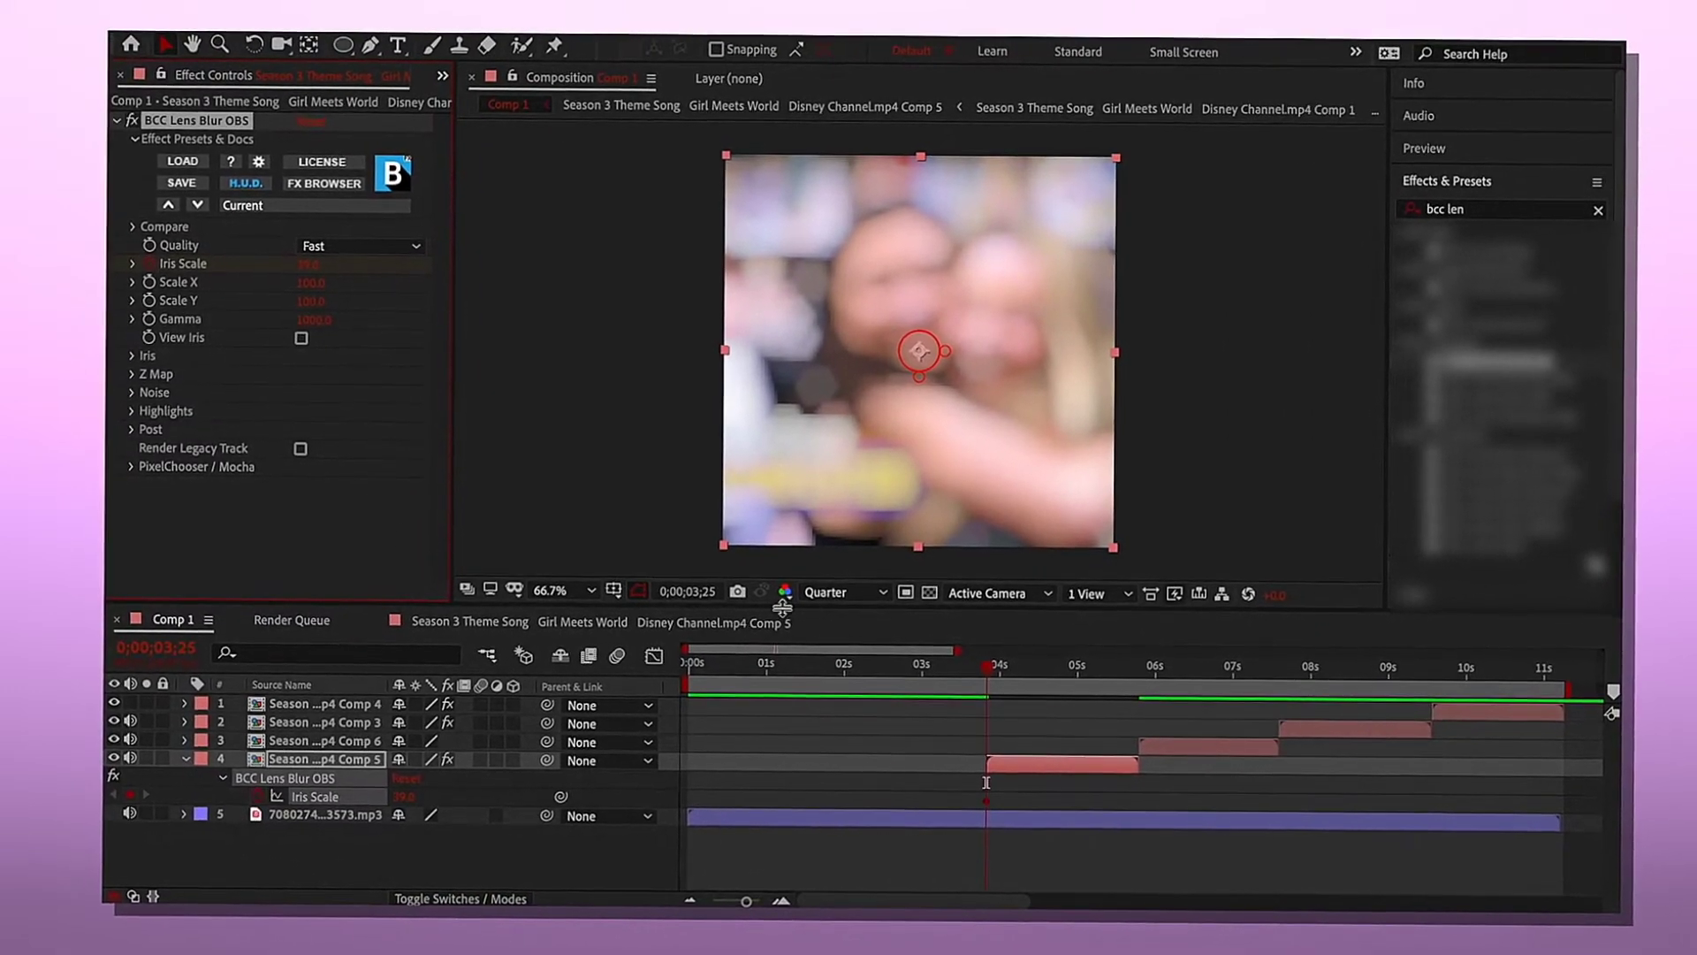
pyautogui.moveTo(986, 801)
pyautogui.mouseDown()
pyautogui.moveTo(1124, 800)
pyautogui.moveTo(983, 814)
pyautogui.mouseUp()
pyautogui.press('o')
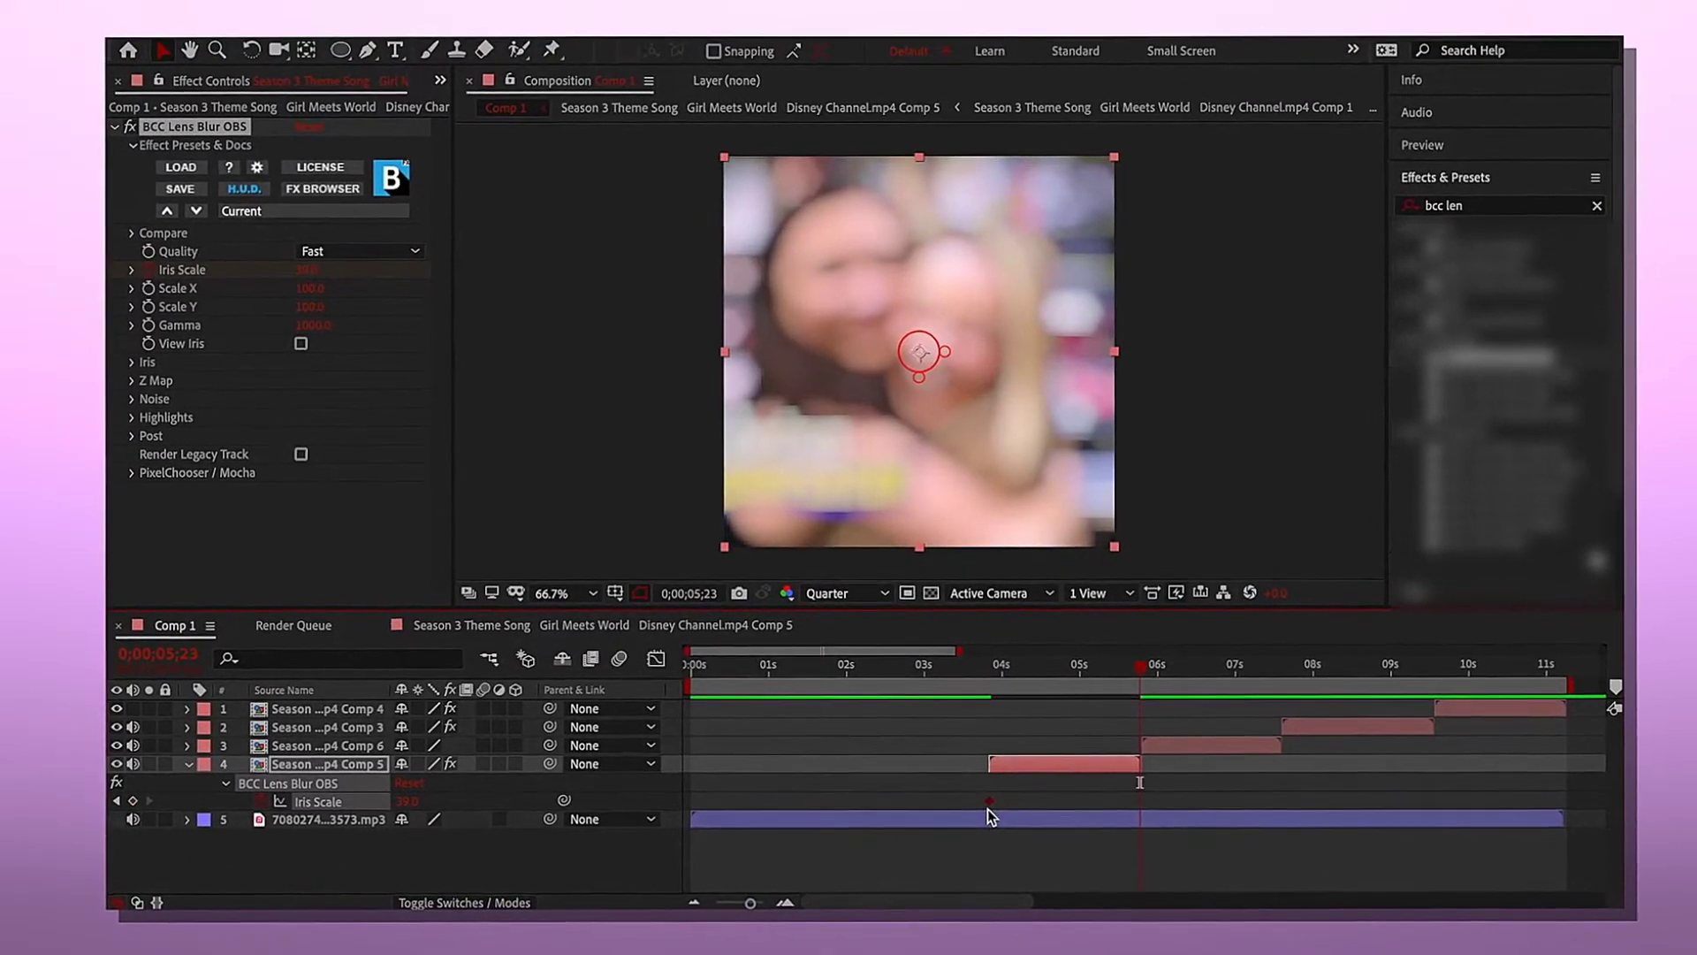
pyautogui.click(409, 803)
pyautogui.write('0')
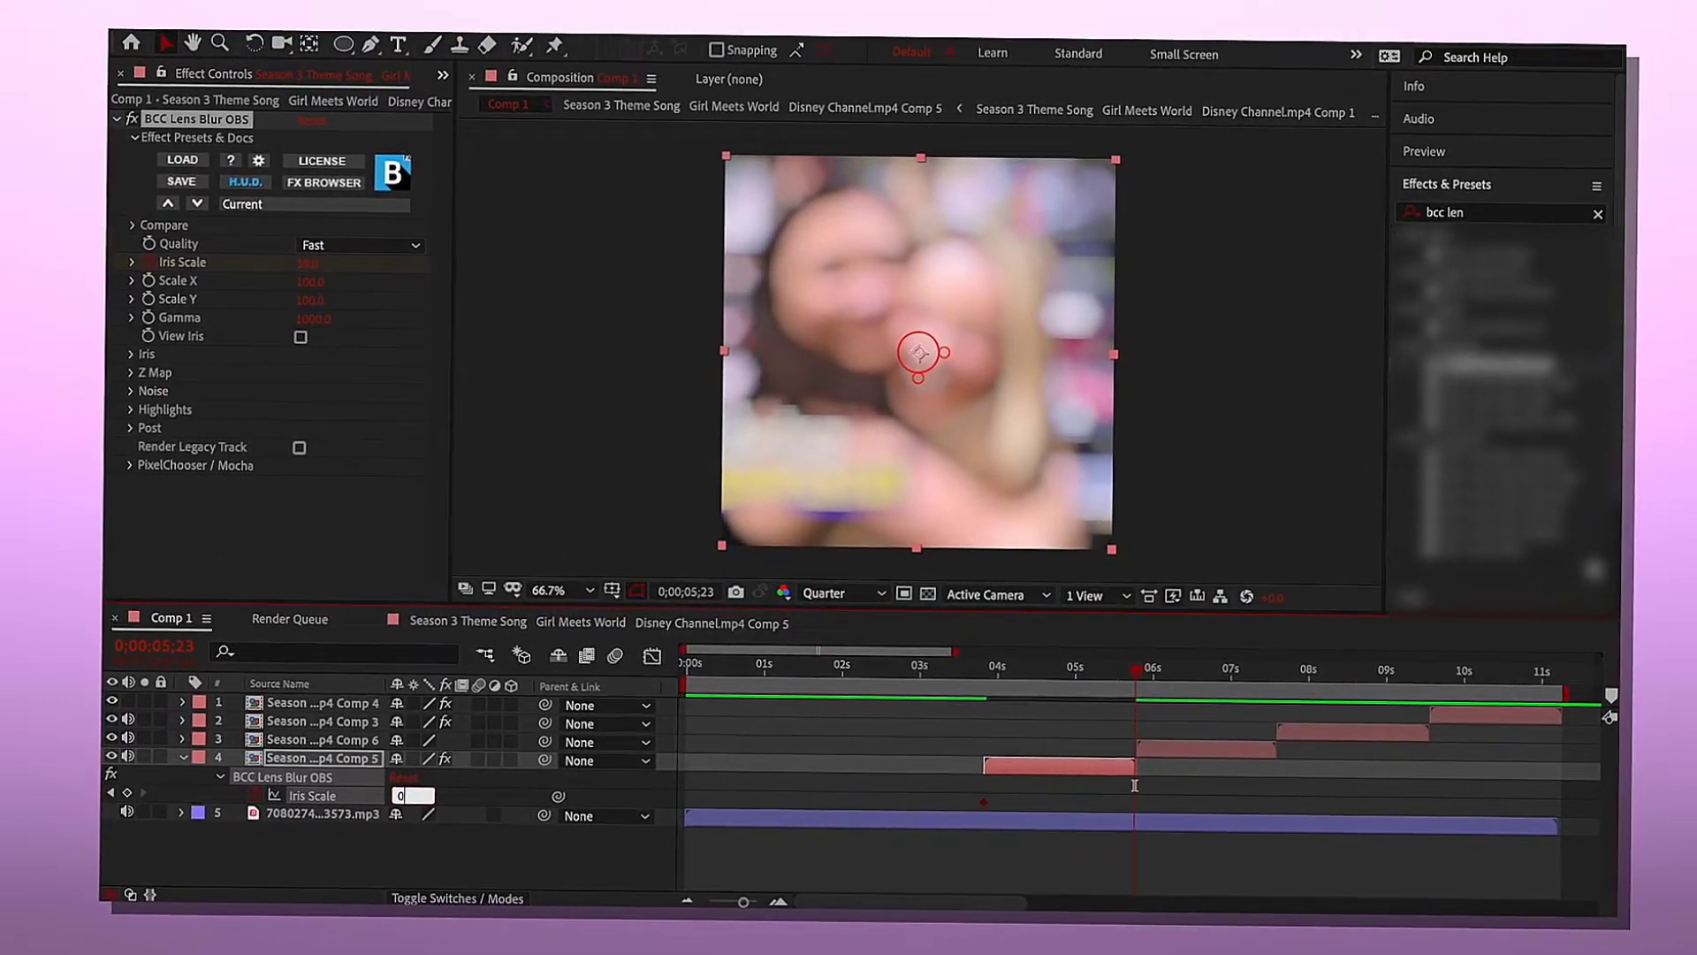
pyautogui.press('Return')
# - In the Graph Editor, drag the first Iris Scale handle down for a sharp blur falloff
pyautogui.hotkey('shift', 'F3')
pyautogui.moveTo(1003, 721)
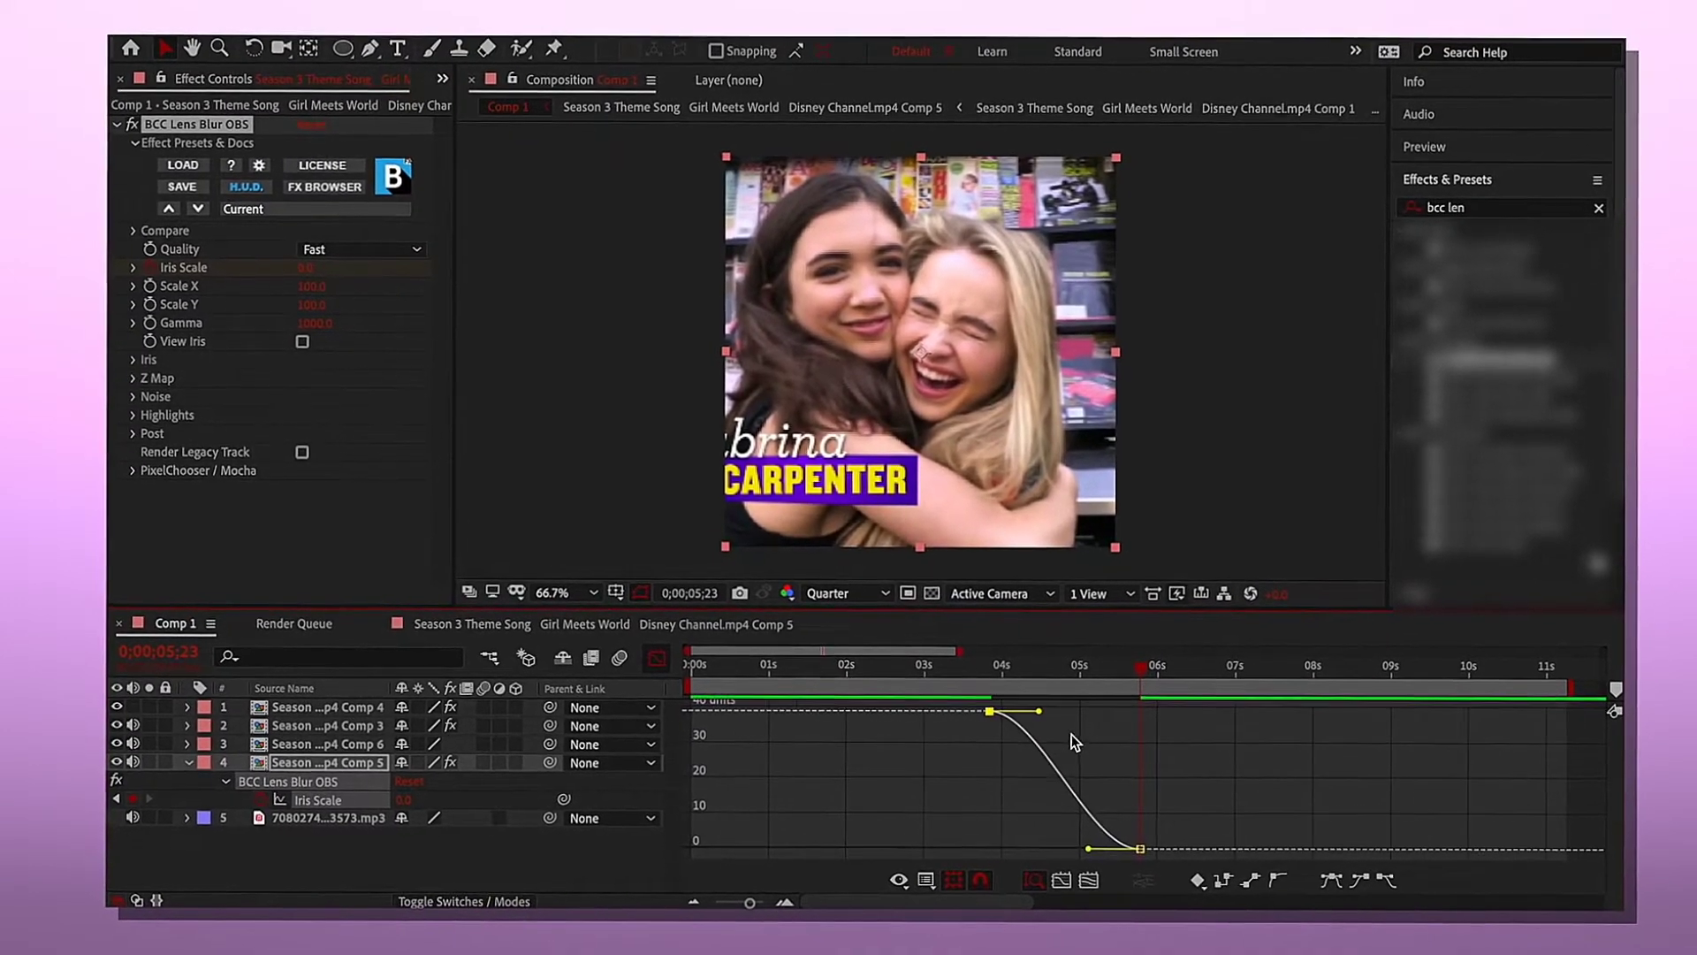
pyautogui.moveTo(1039, 711); pyautogui.dragTo(990, 797)
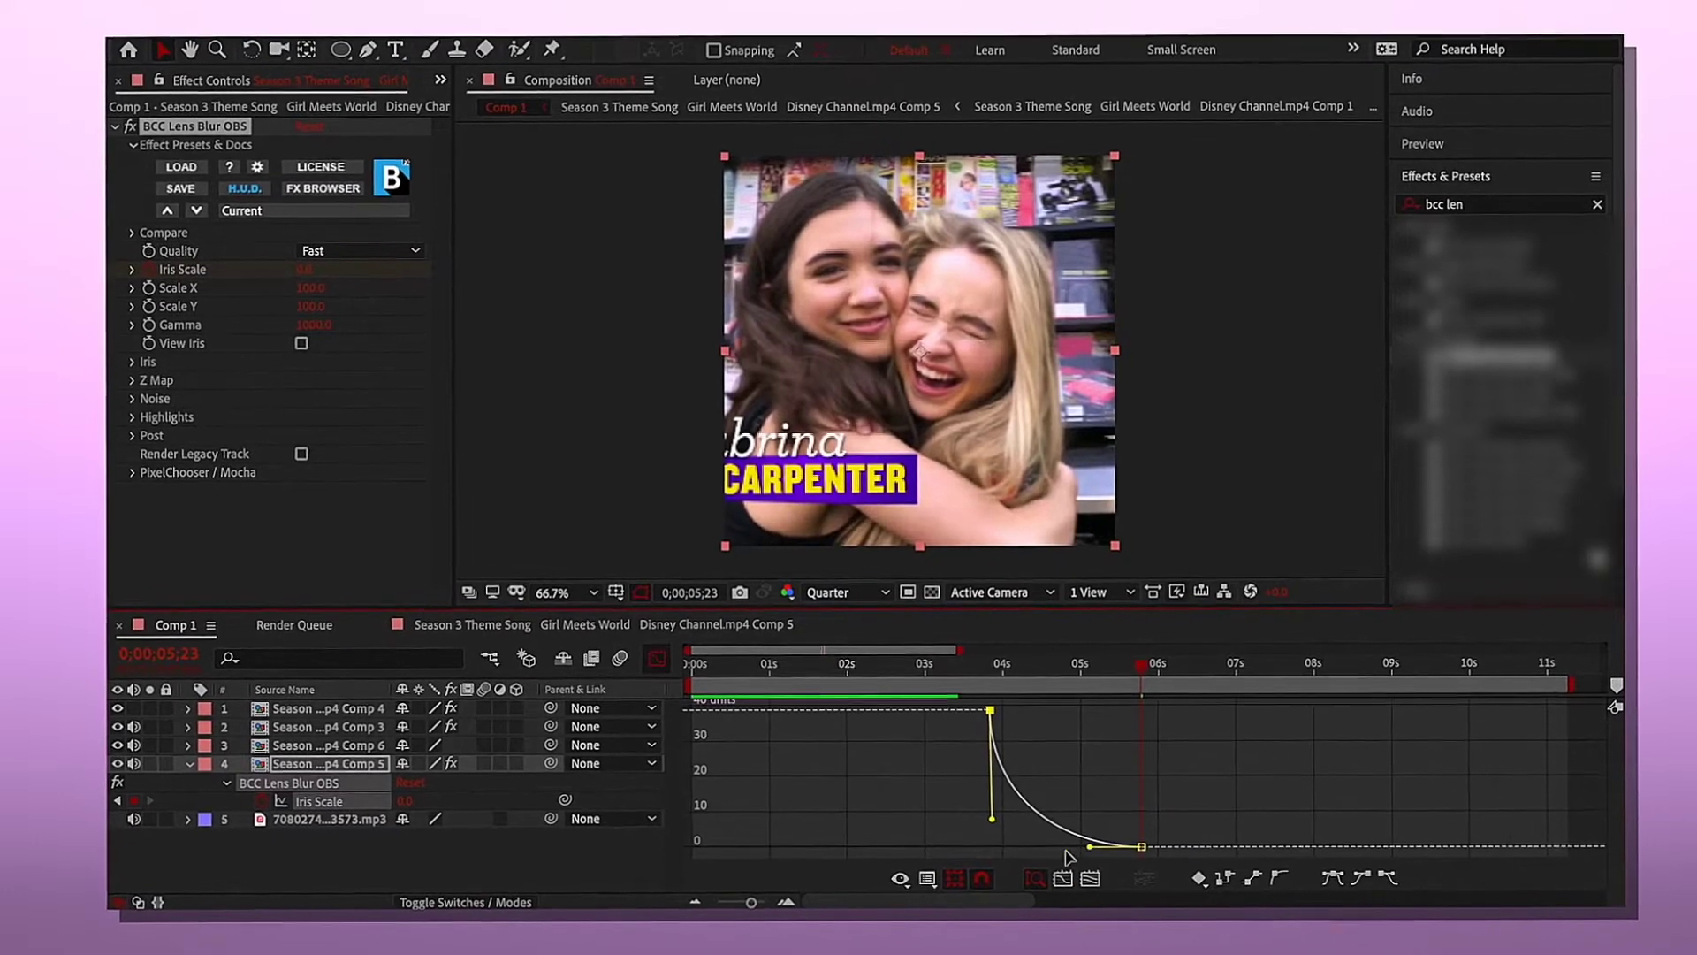
# - Turn the Graph Editor off to return to the layer bar view
pyautogui.hotkey('shift', 'F3')
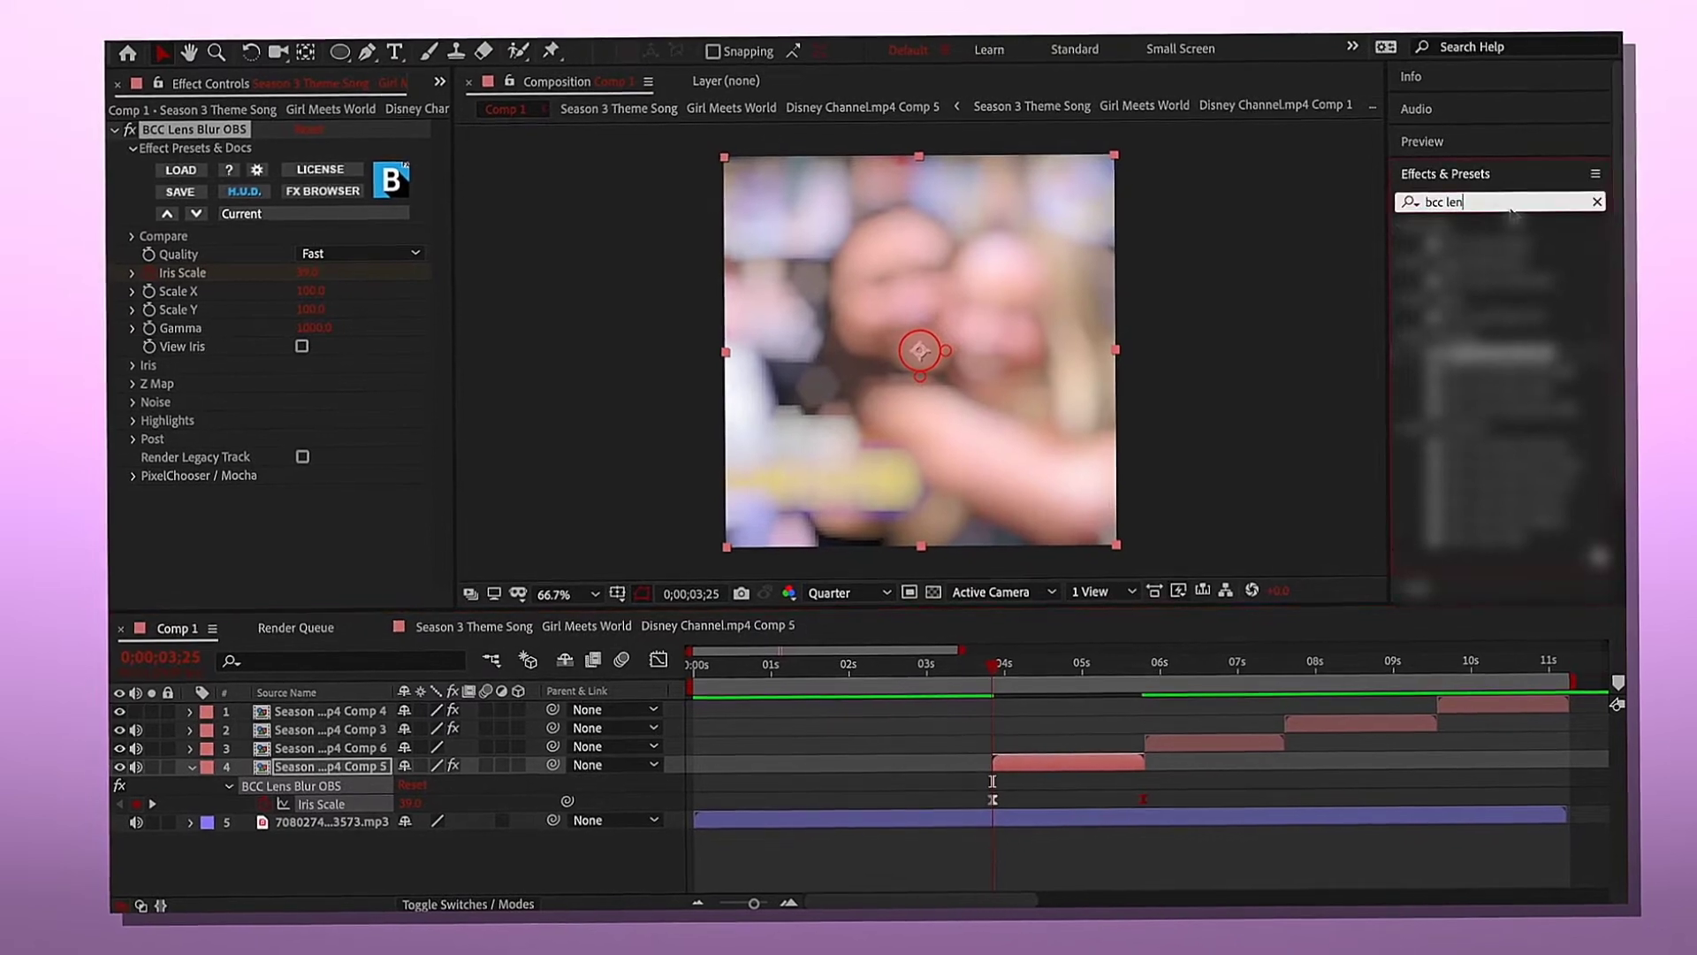
# - Add Exposure to layer 4, keyframed from about 1.9 at the cut to 0 at 5;23
pyautogui.write('exposure')
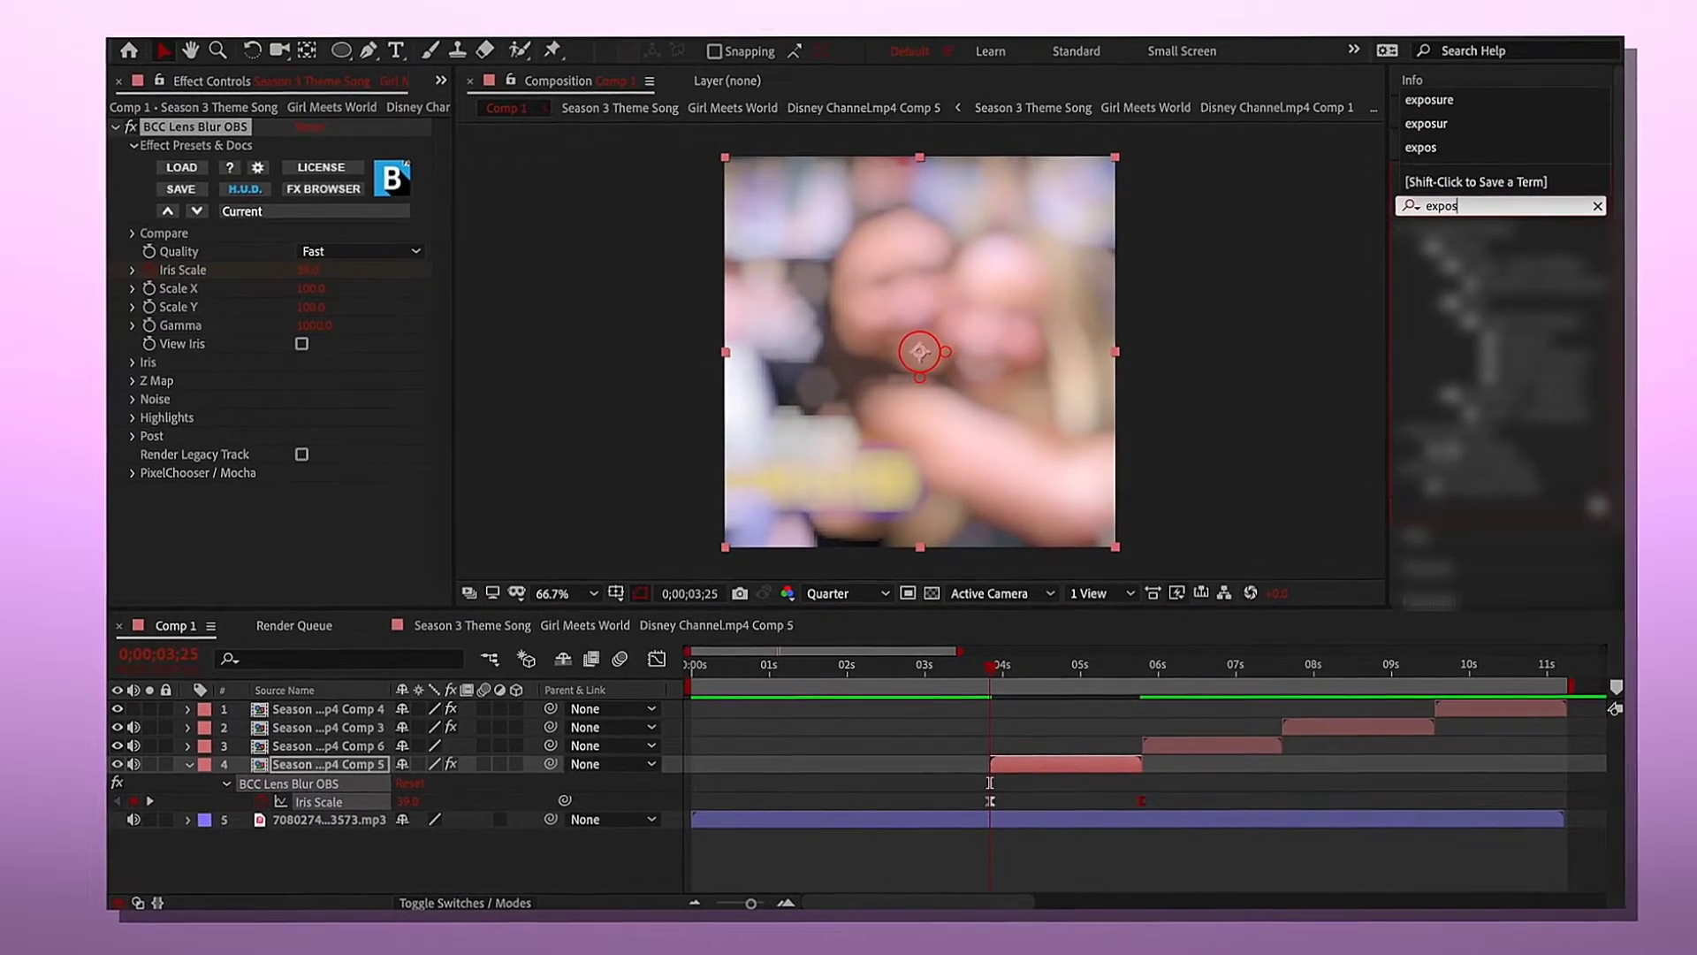
pyautogui.moveTo(1493, 265); pyautogui.dragTo(989, 844)
pyautogui.press('k')
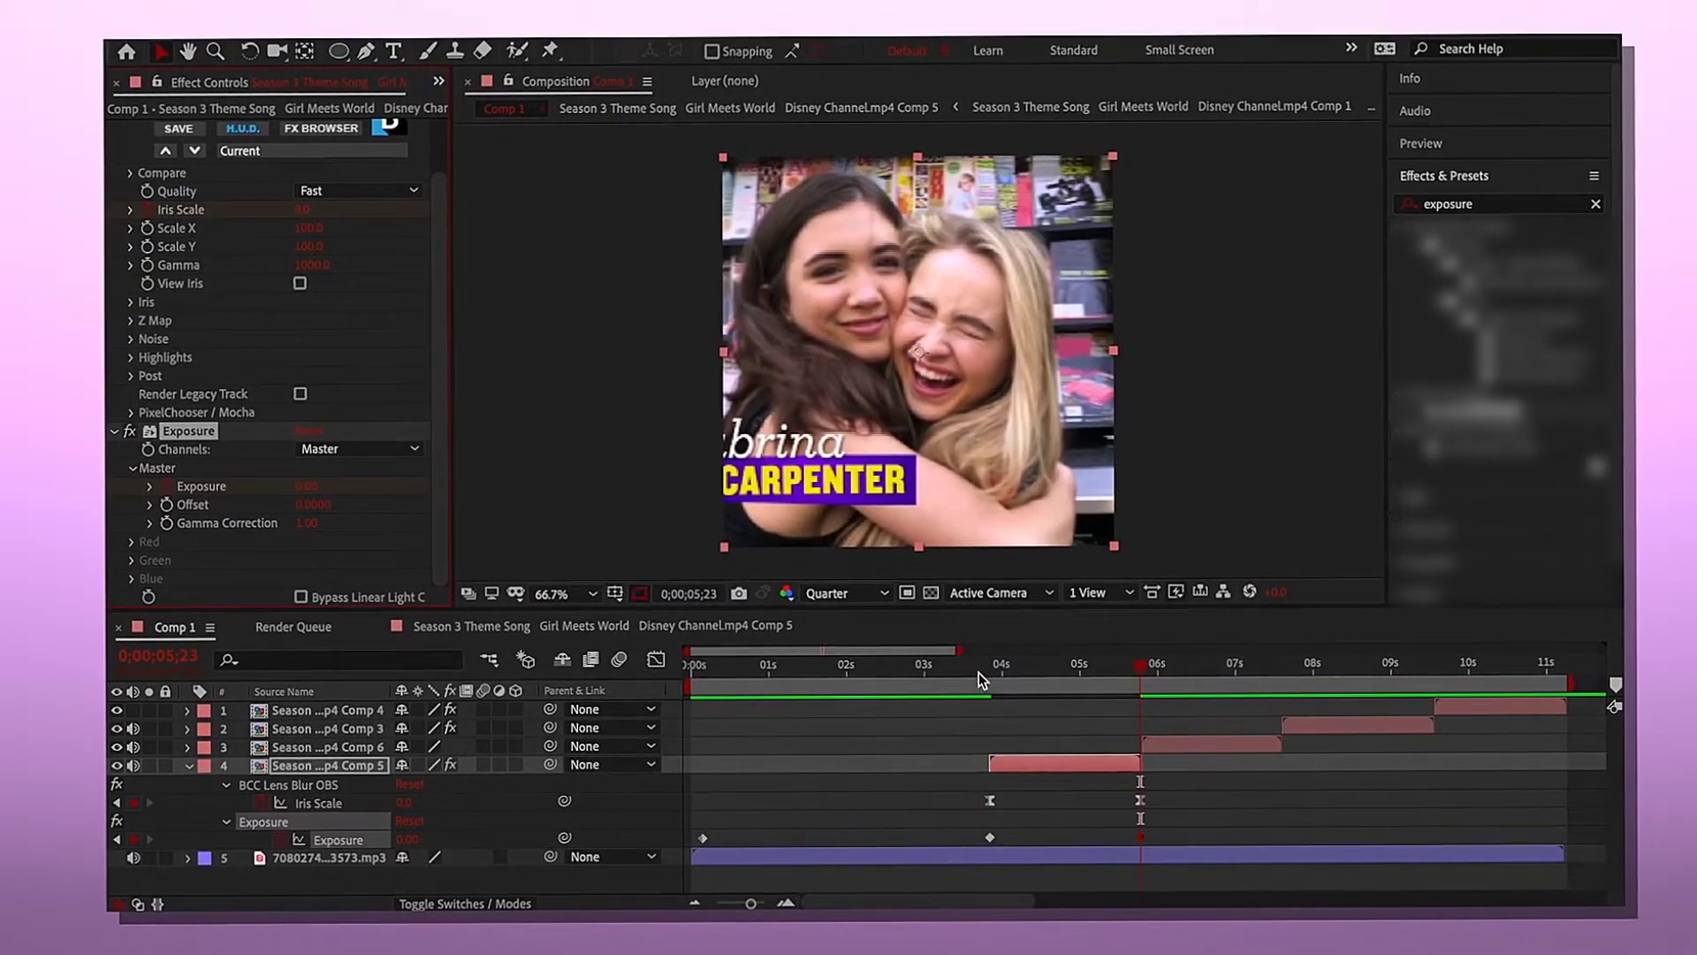
pyautogui.click(976, 665)
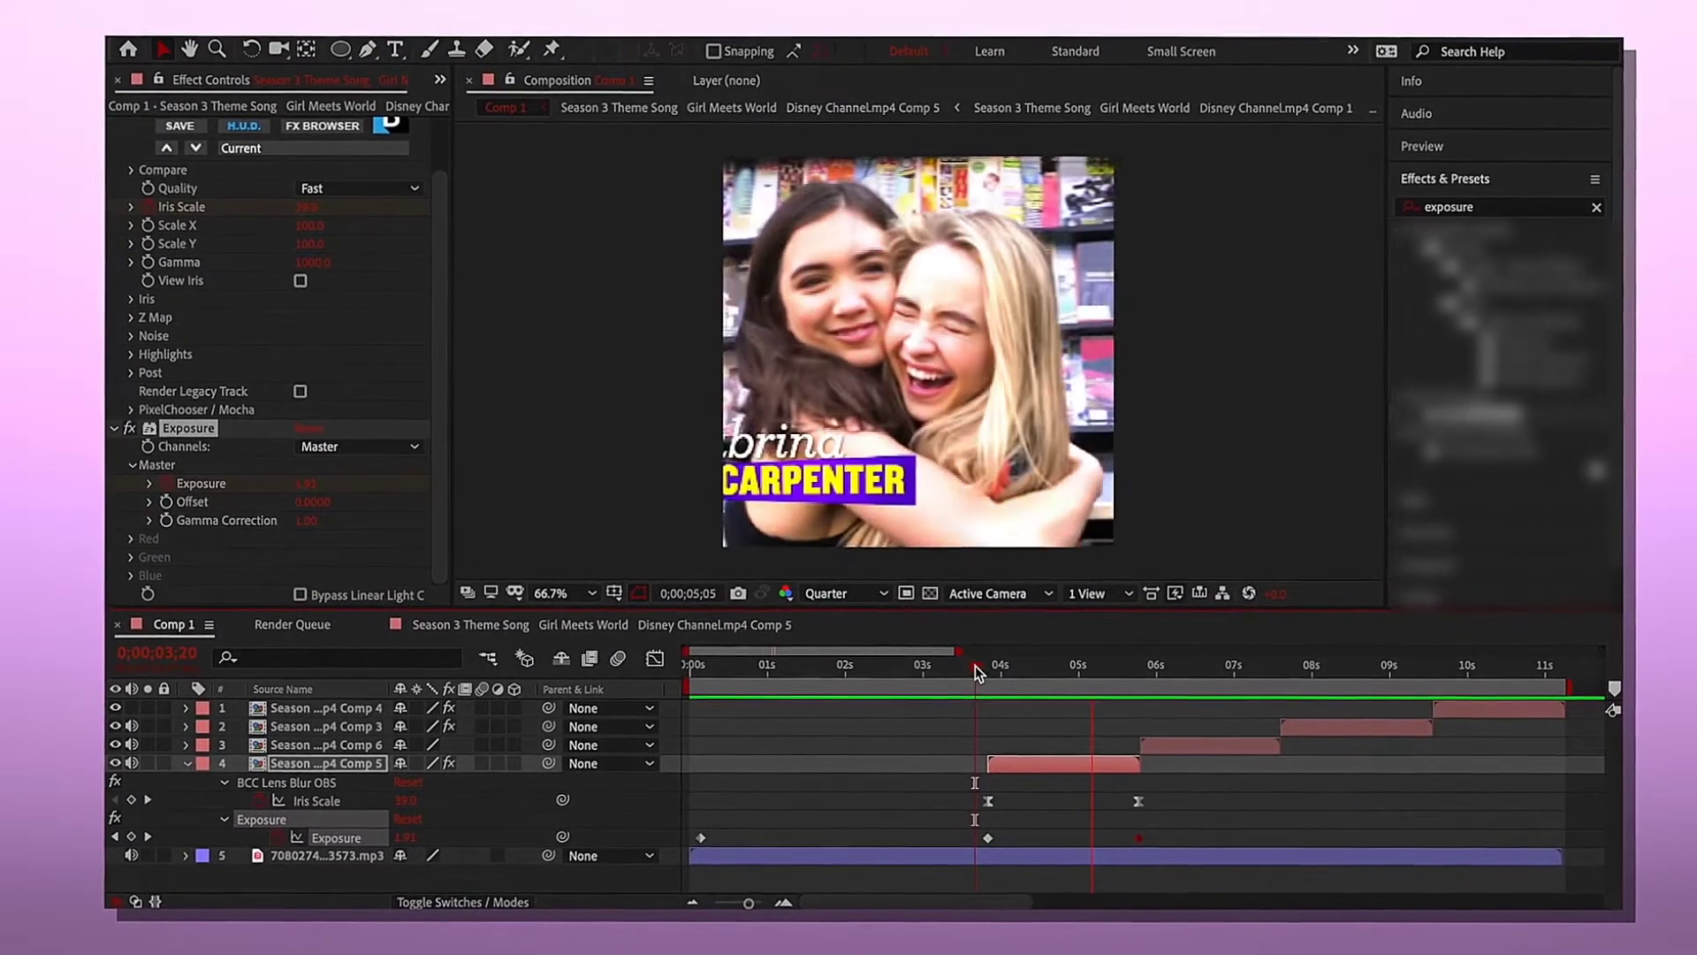
pyautogui.press('o')
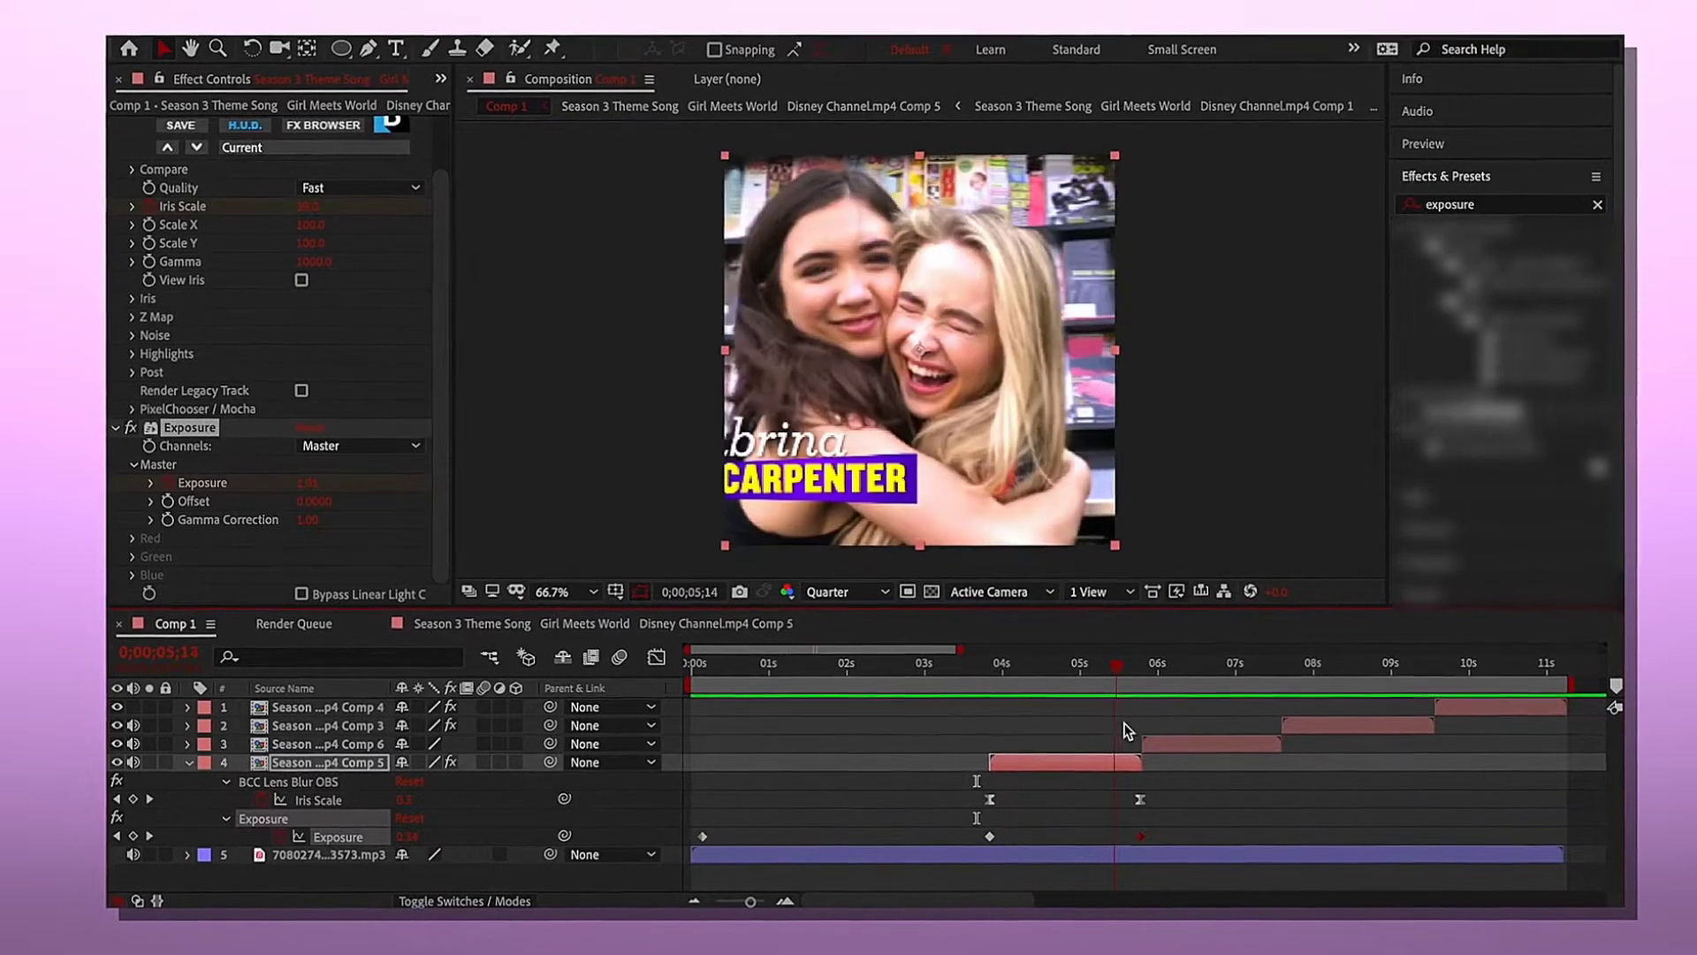
pyautogui.click(1154, 744)
pyautogui.click(1095, 762)
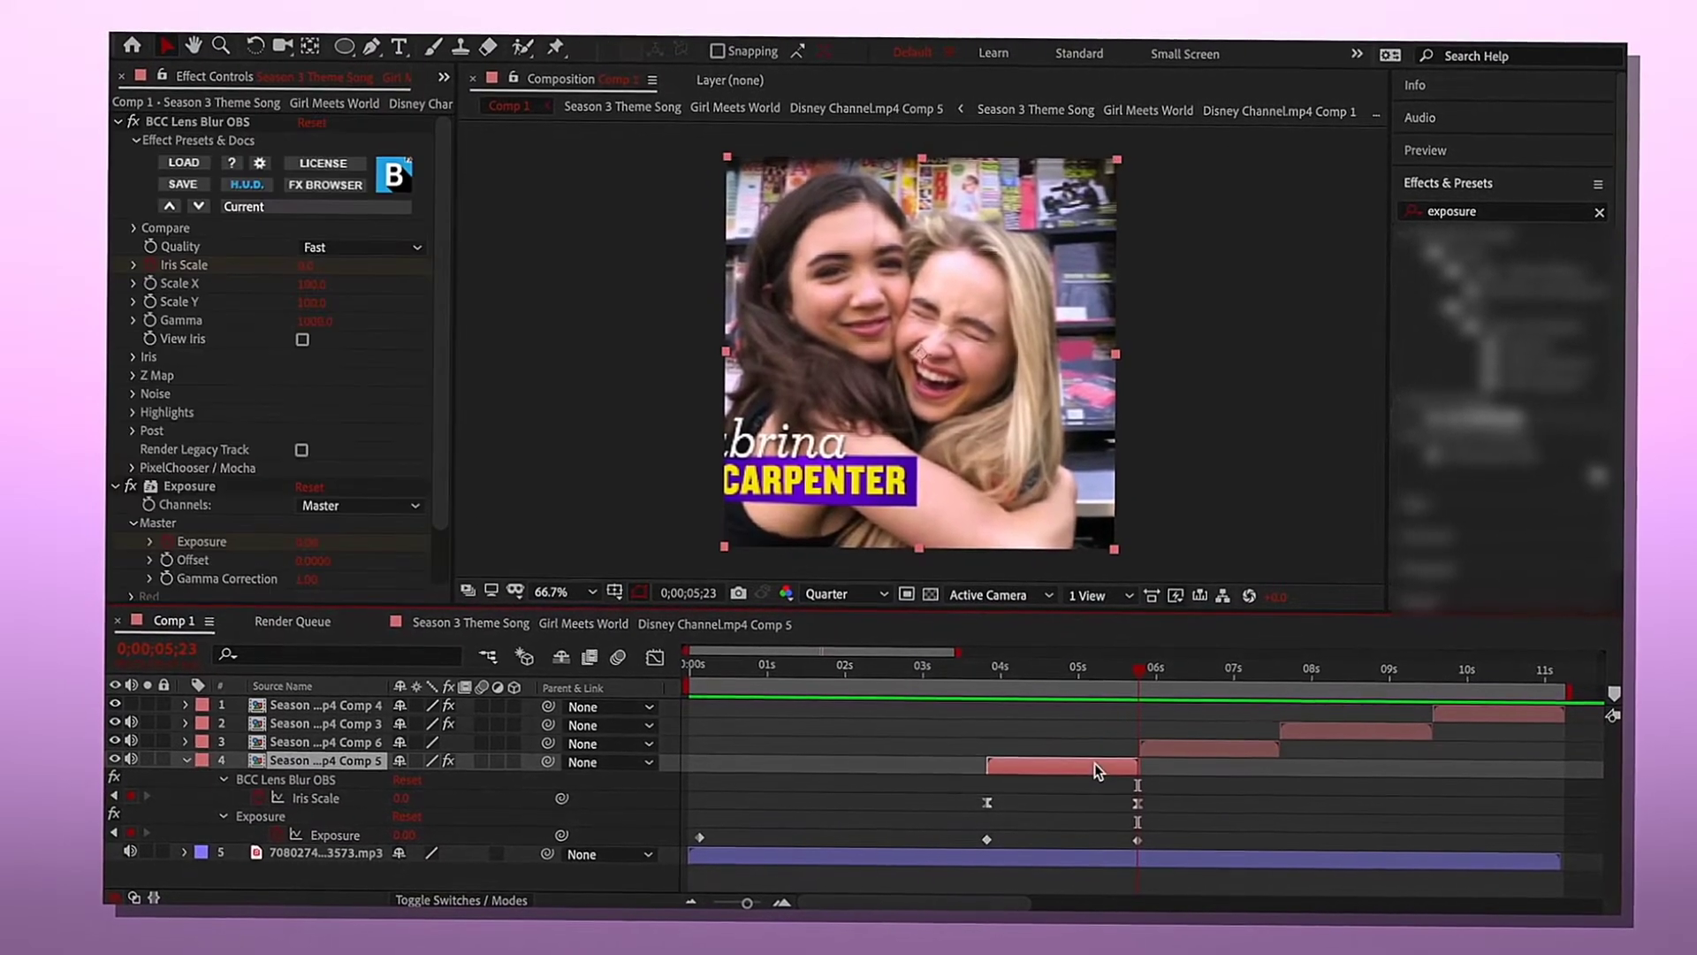
# - Paste layer 4's BCC Lens Blur OBS and Exposure effects onto layer 3 and preview the transition
pyautogui.click(221, 121)
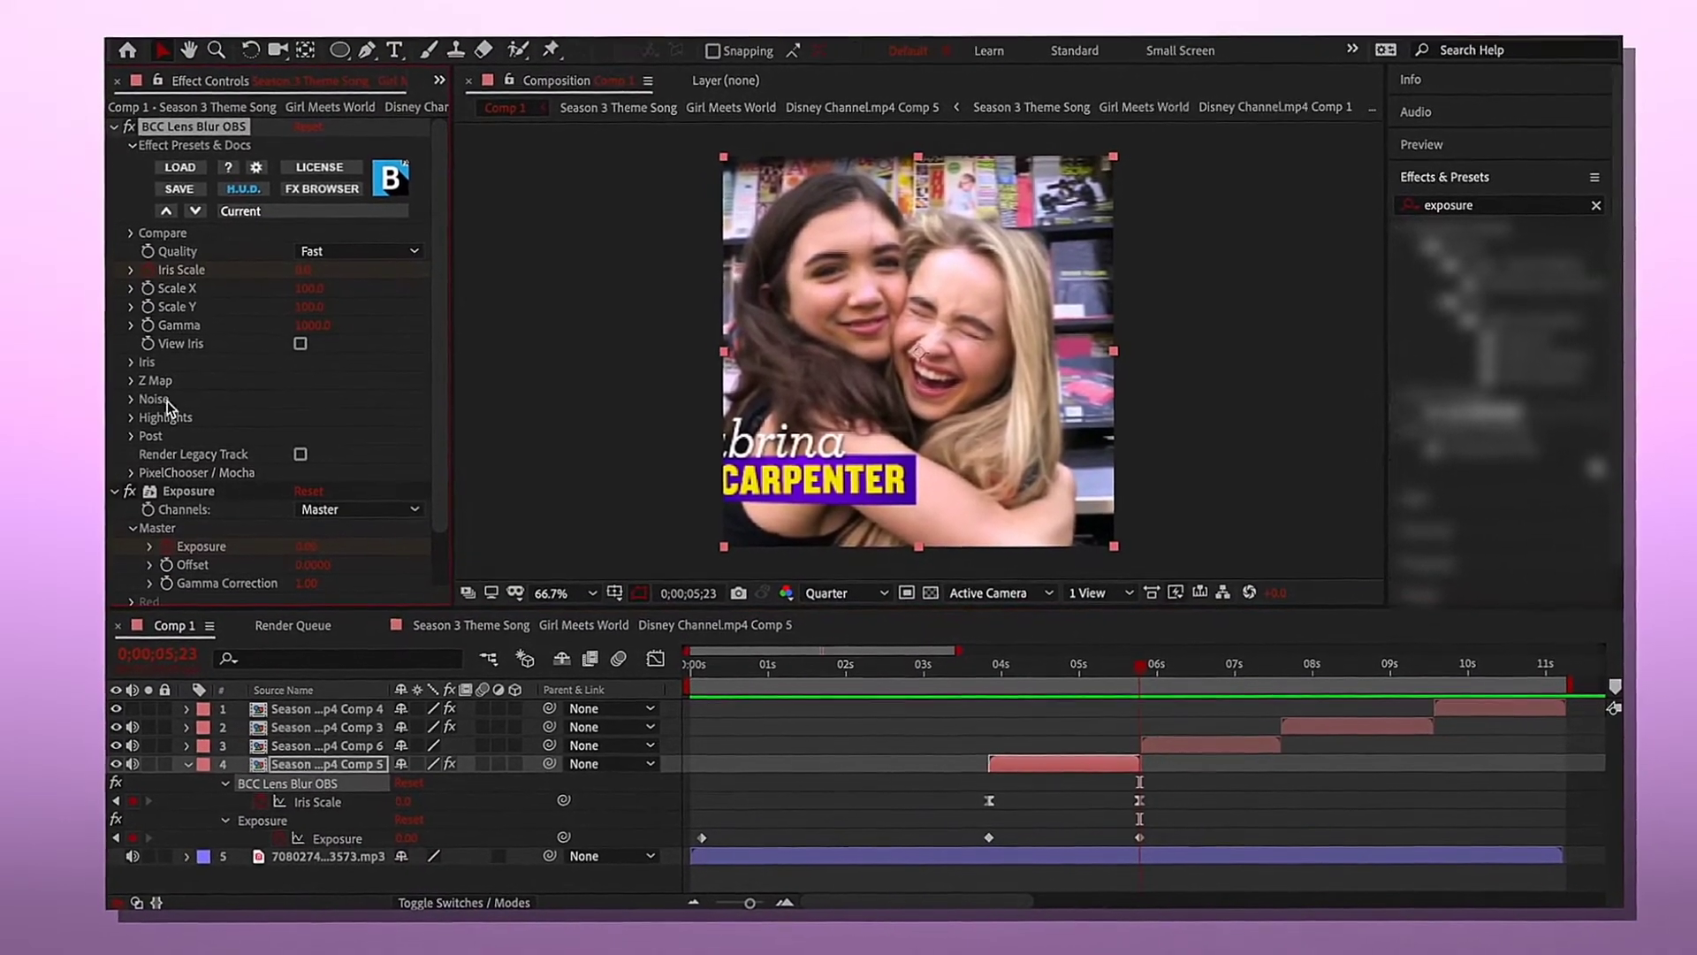
pyautogui.click(221, 482)
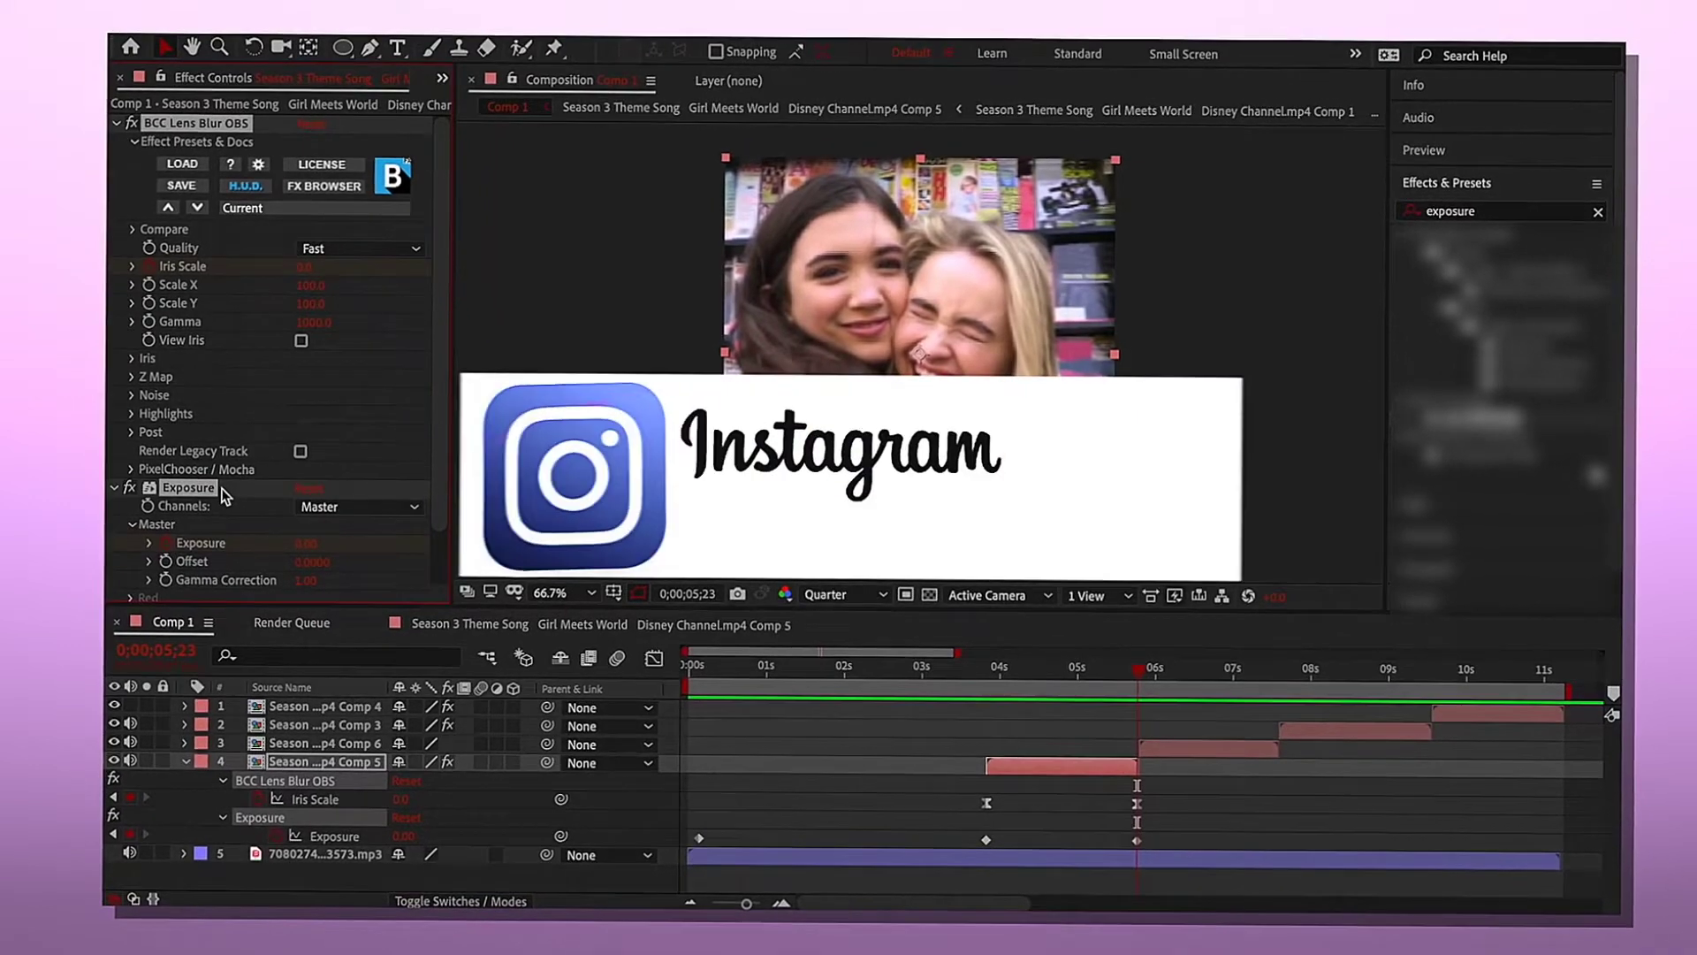
pyautogui.click(1172, 748)
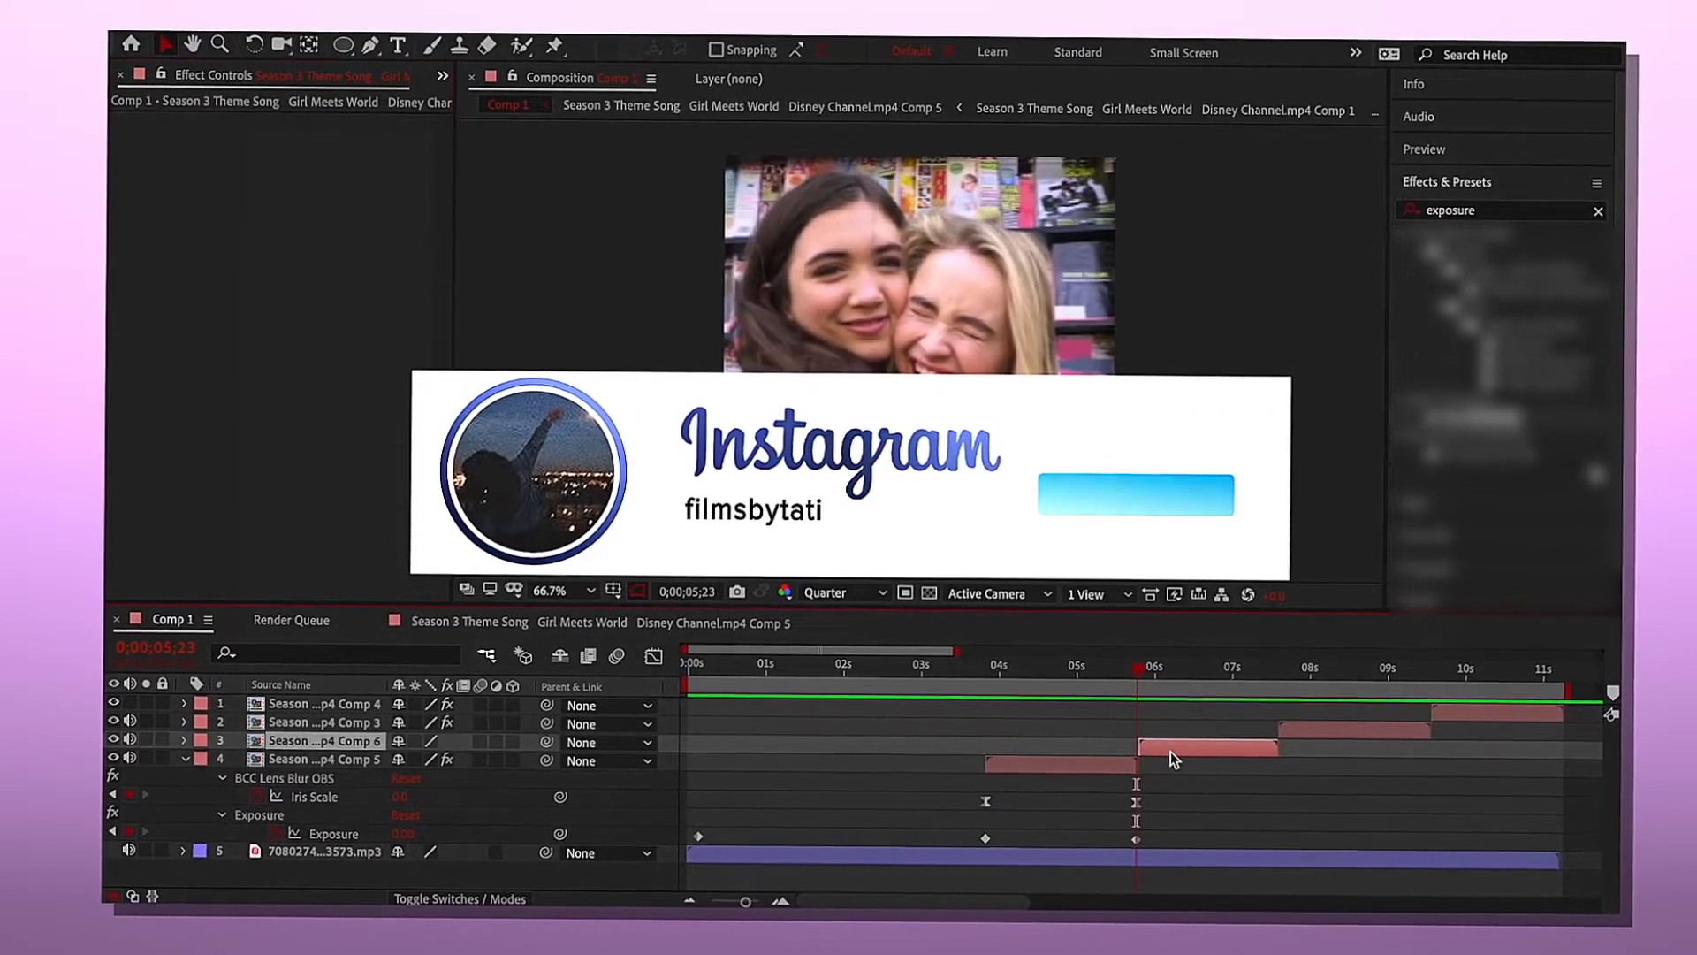
pyautogui.hotkey('ctrl', 'v')
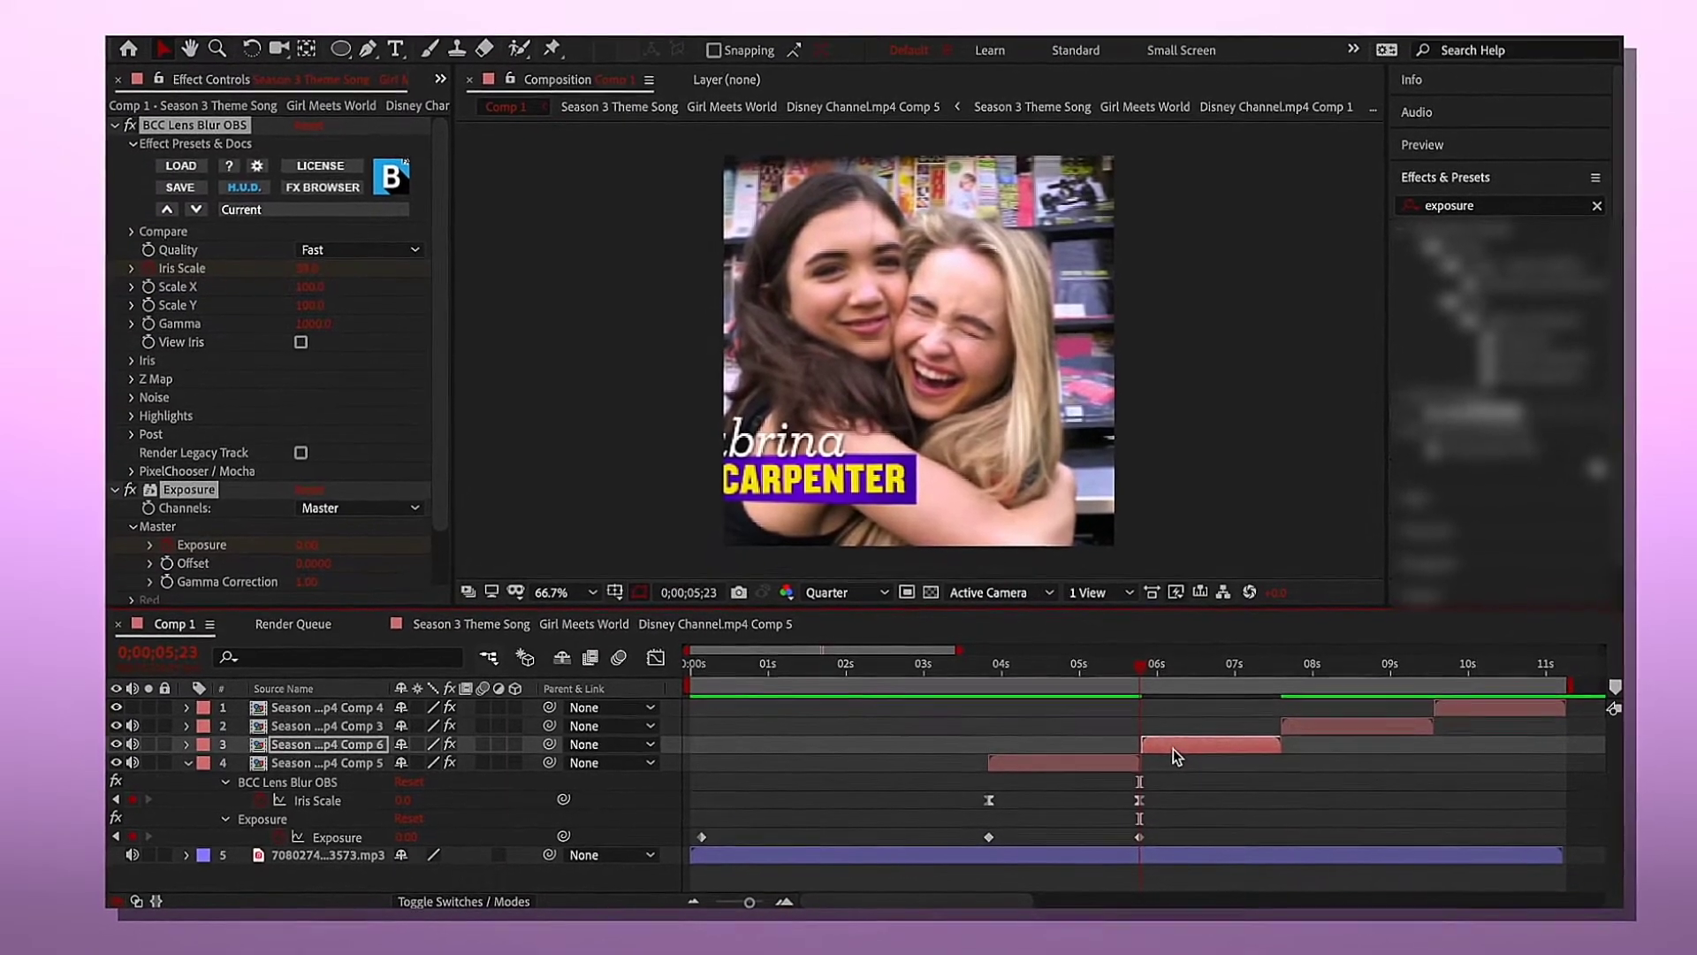
pyautogui.press('space')
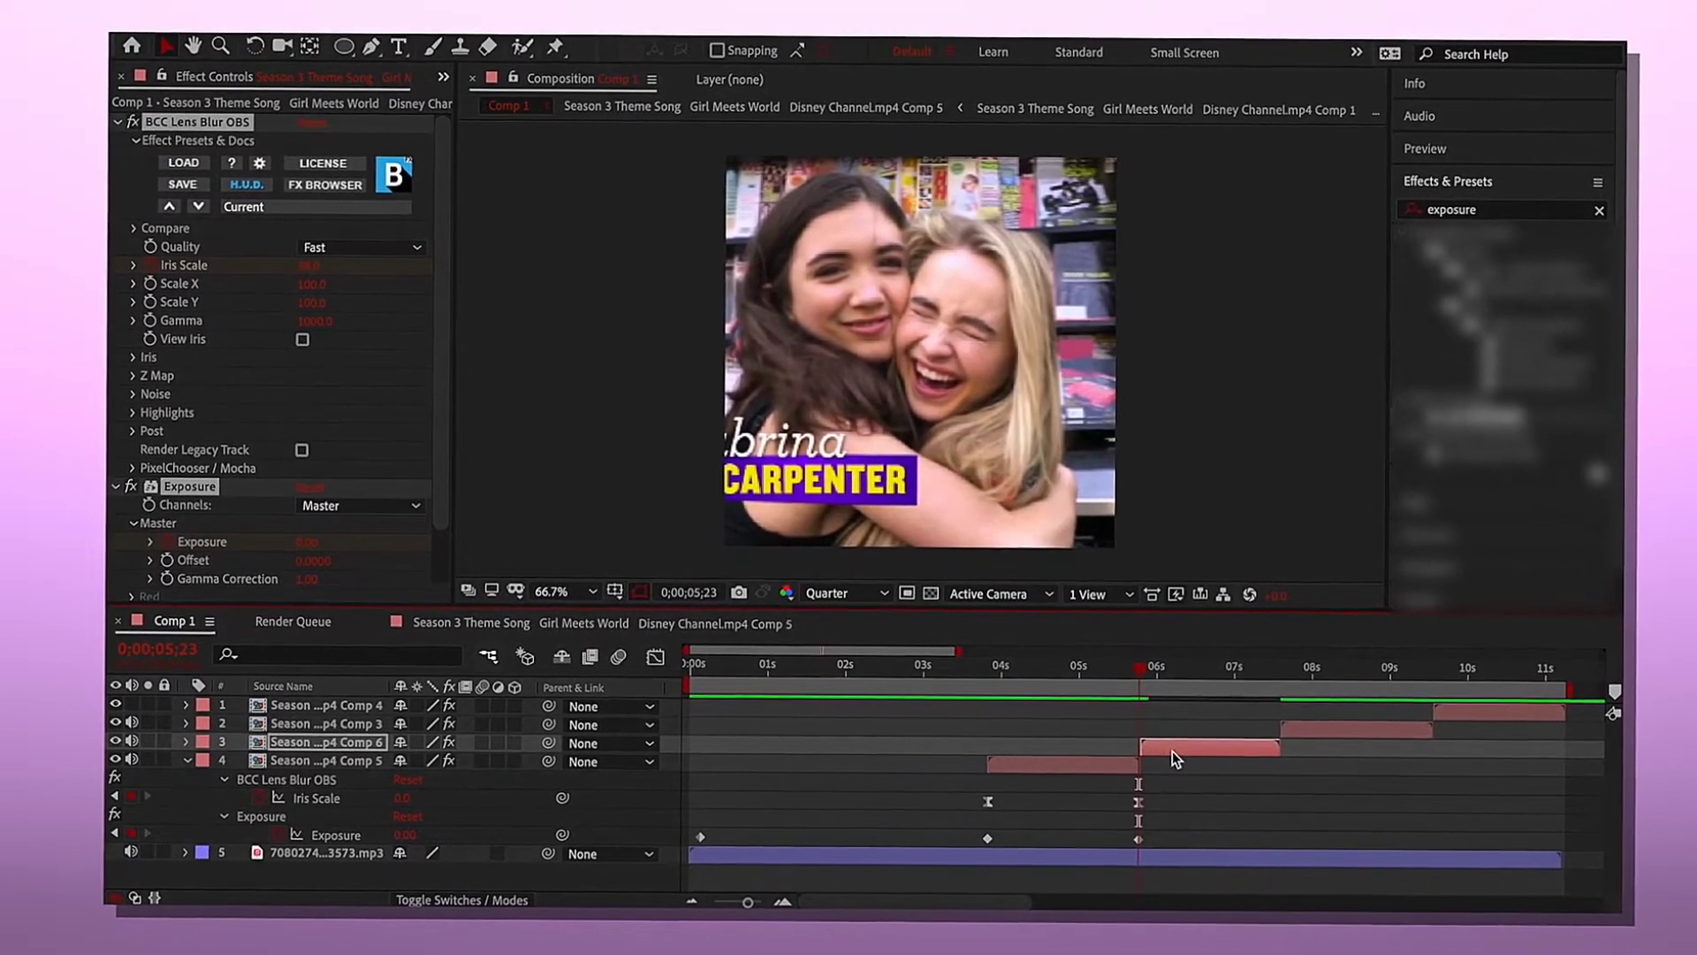
# - Stop playback and delete layer 4's stray Exposure keyframe at 0:00
pyautogui.click(1139, 670)
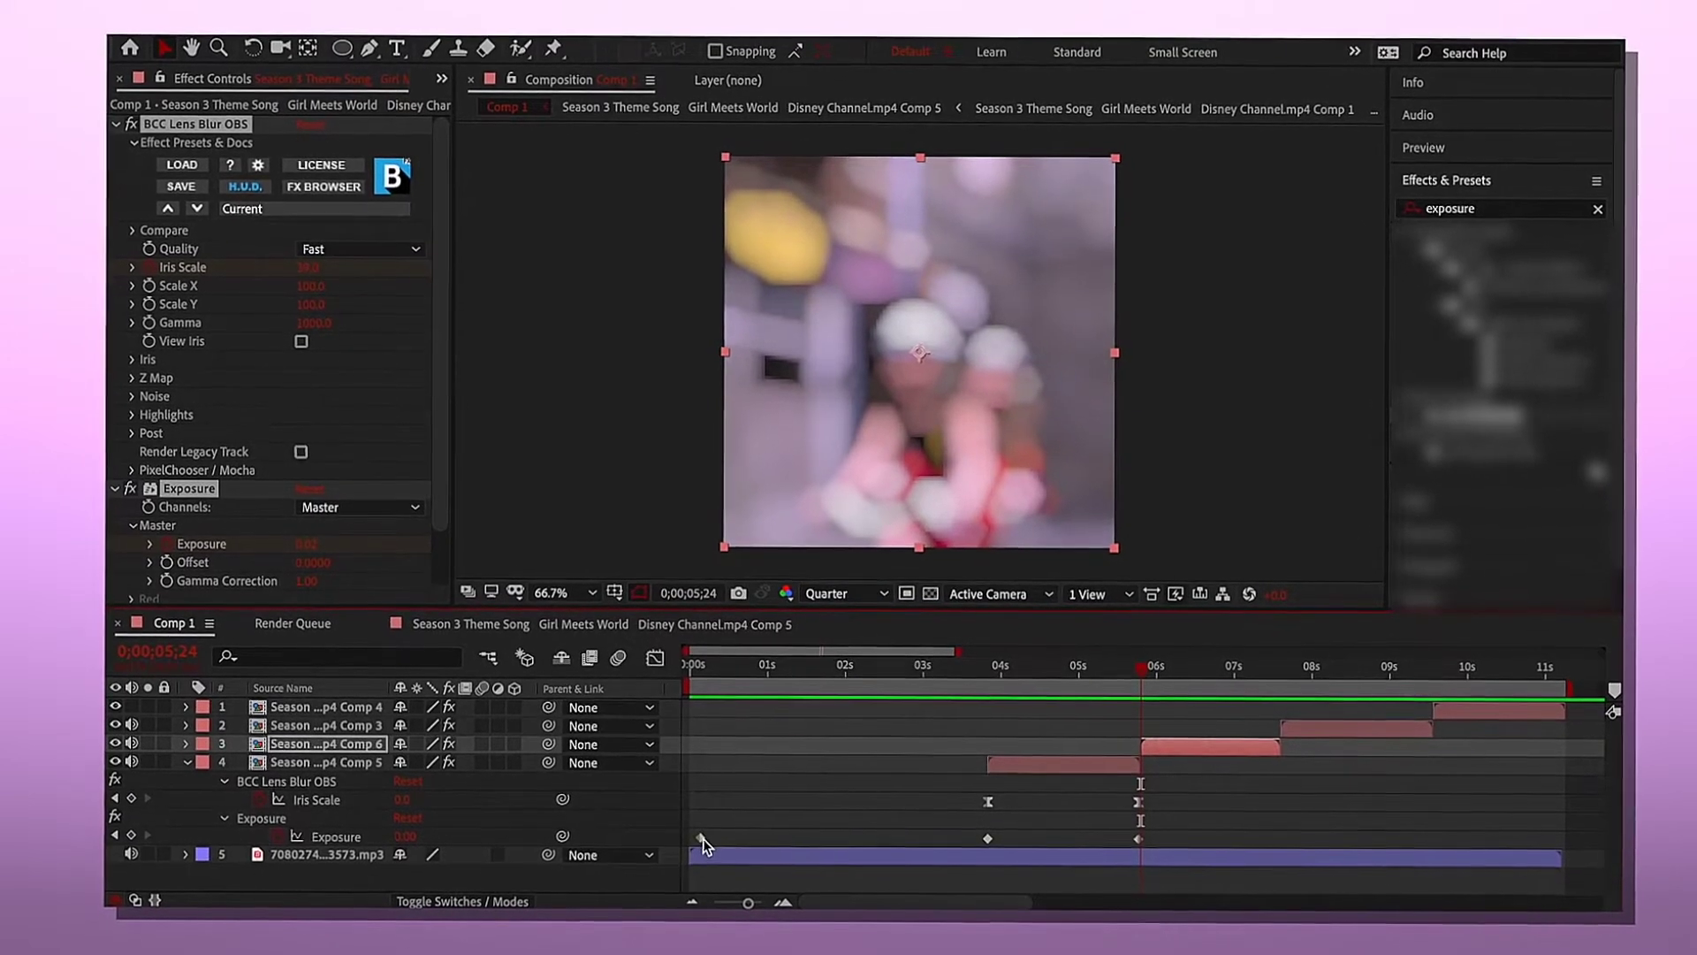
pyautogui.click(699, 836)
pyautogui.press('Delete')
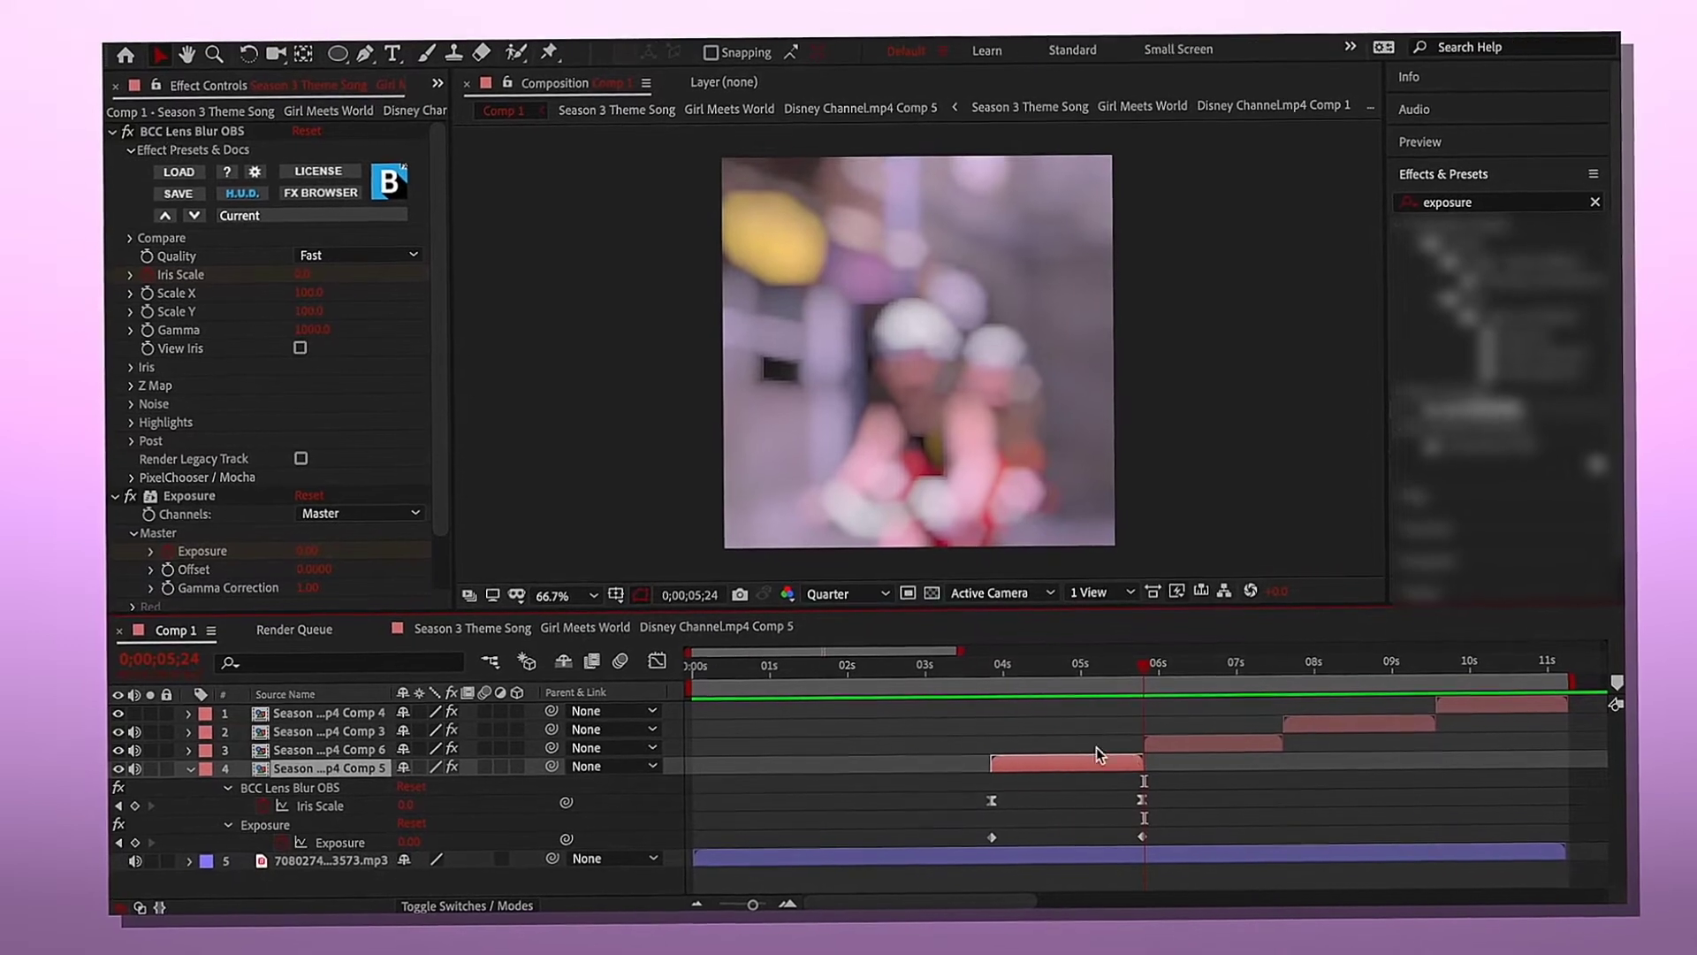
# - Delete the later blur and exposure keyframes on the Comp 6 clip layer
pyautogui.click(252, 487)
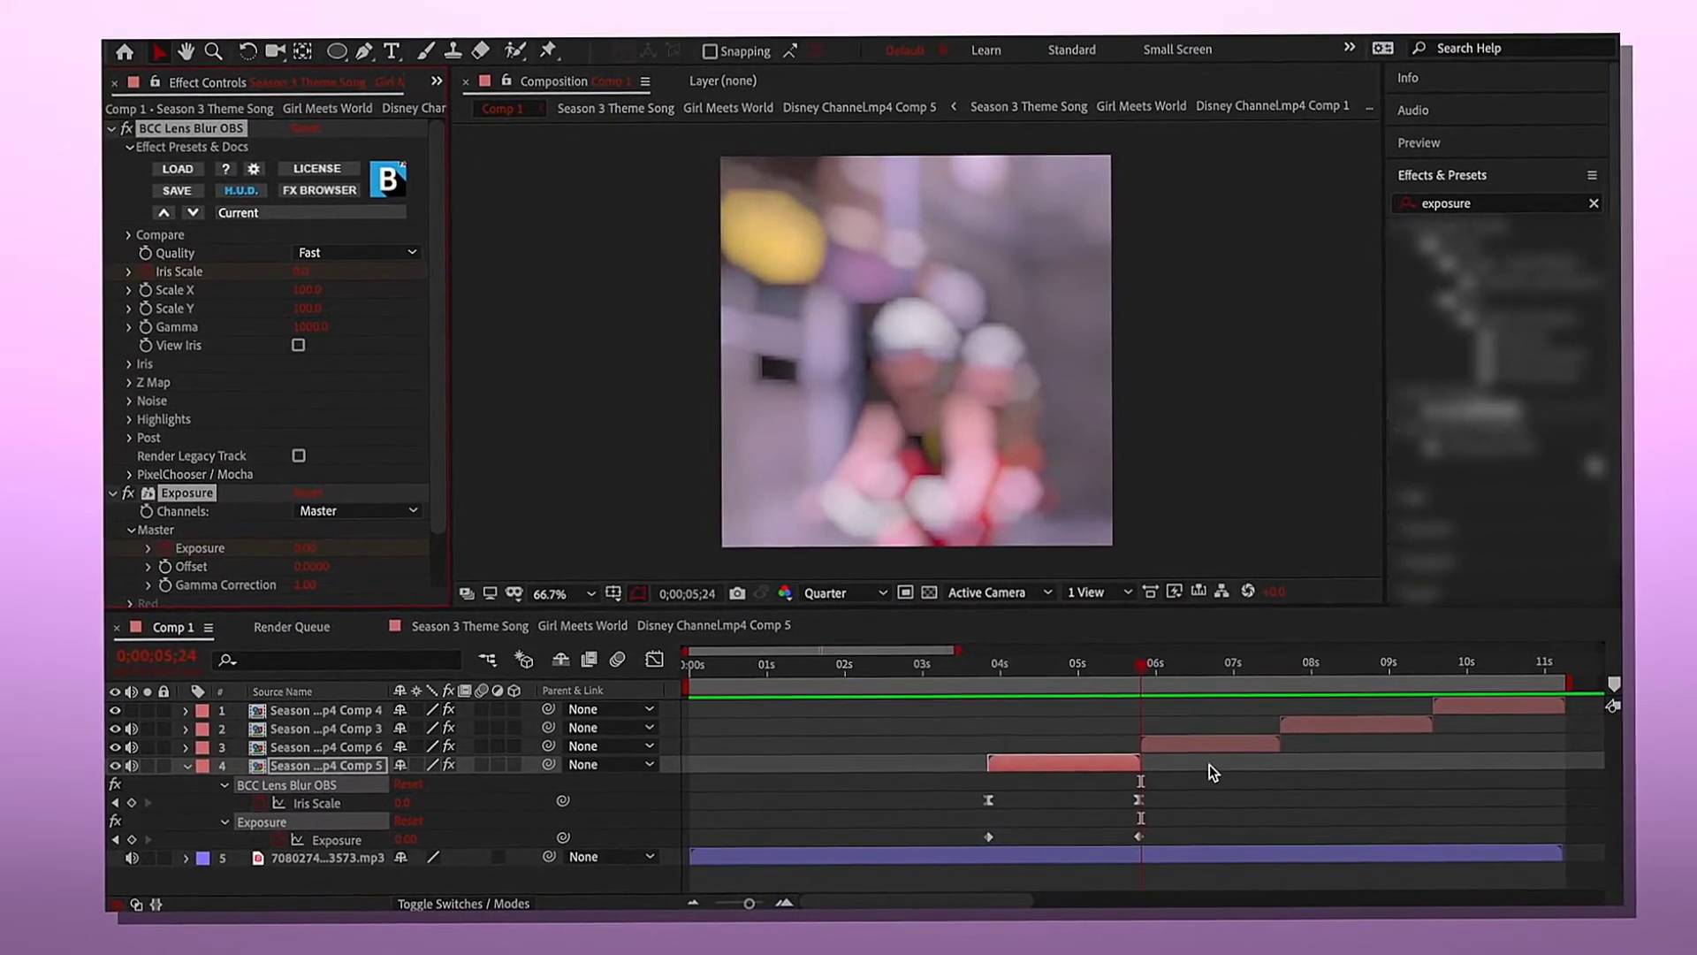
pyautogui.click(1190, 744)
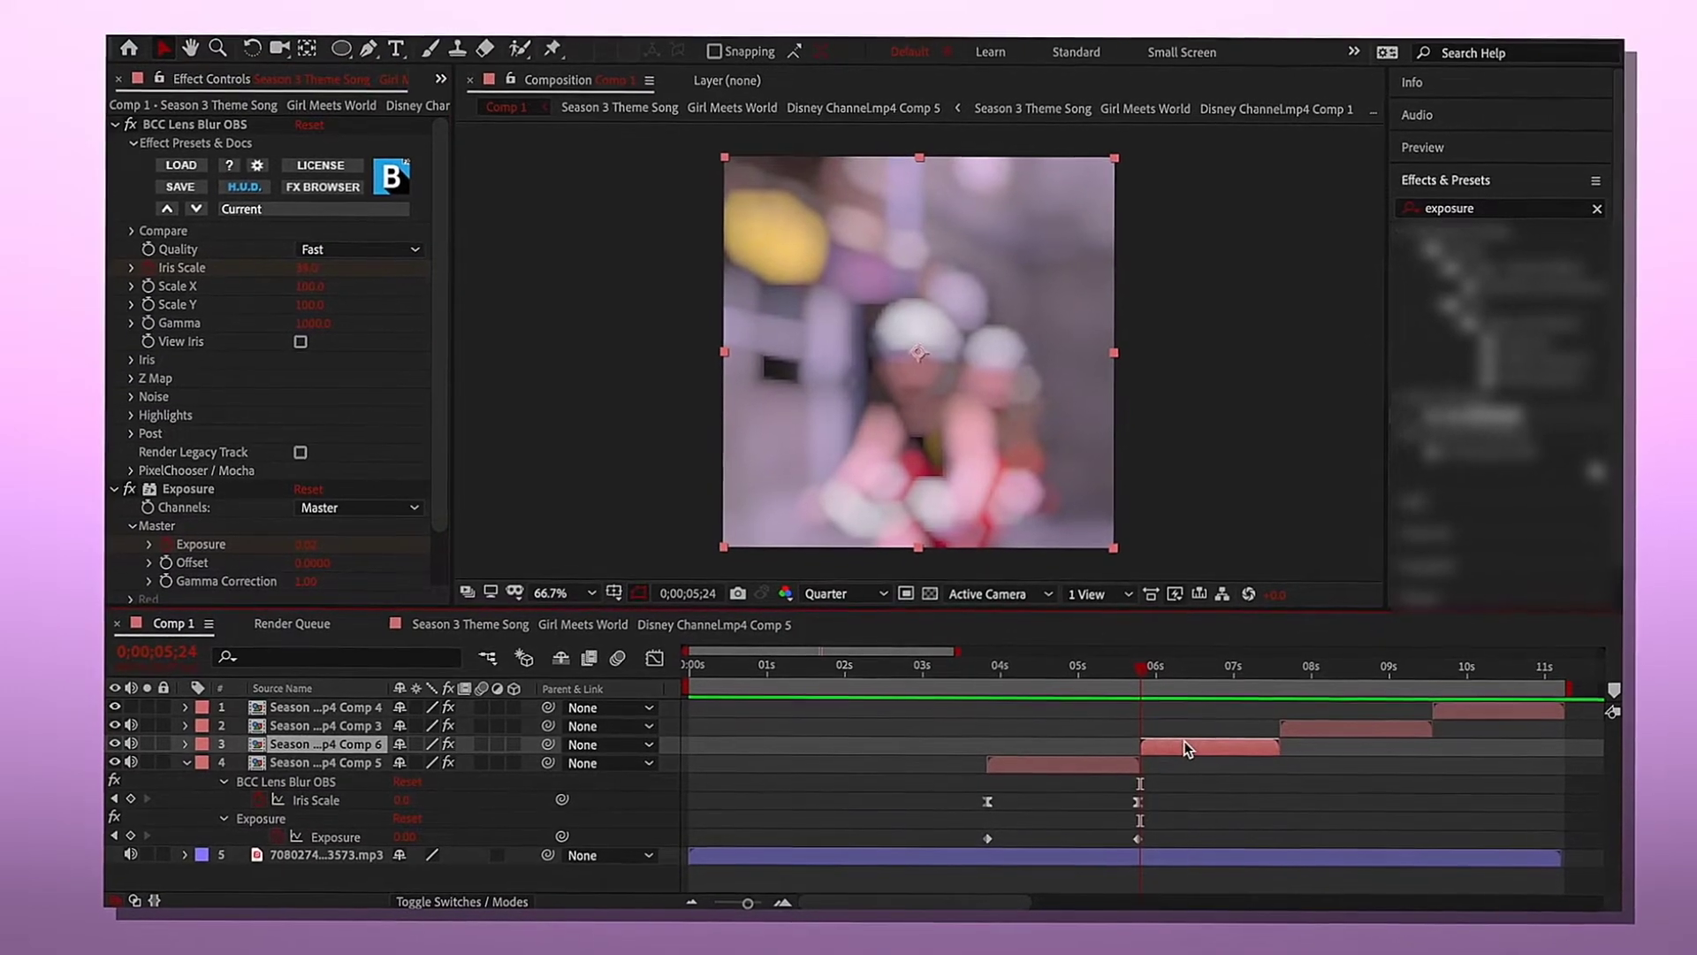
pyautogui.press('u')
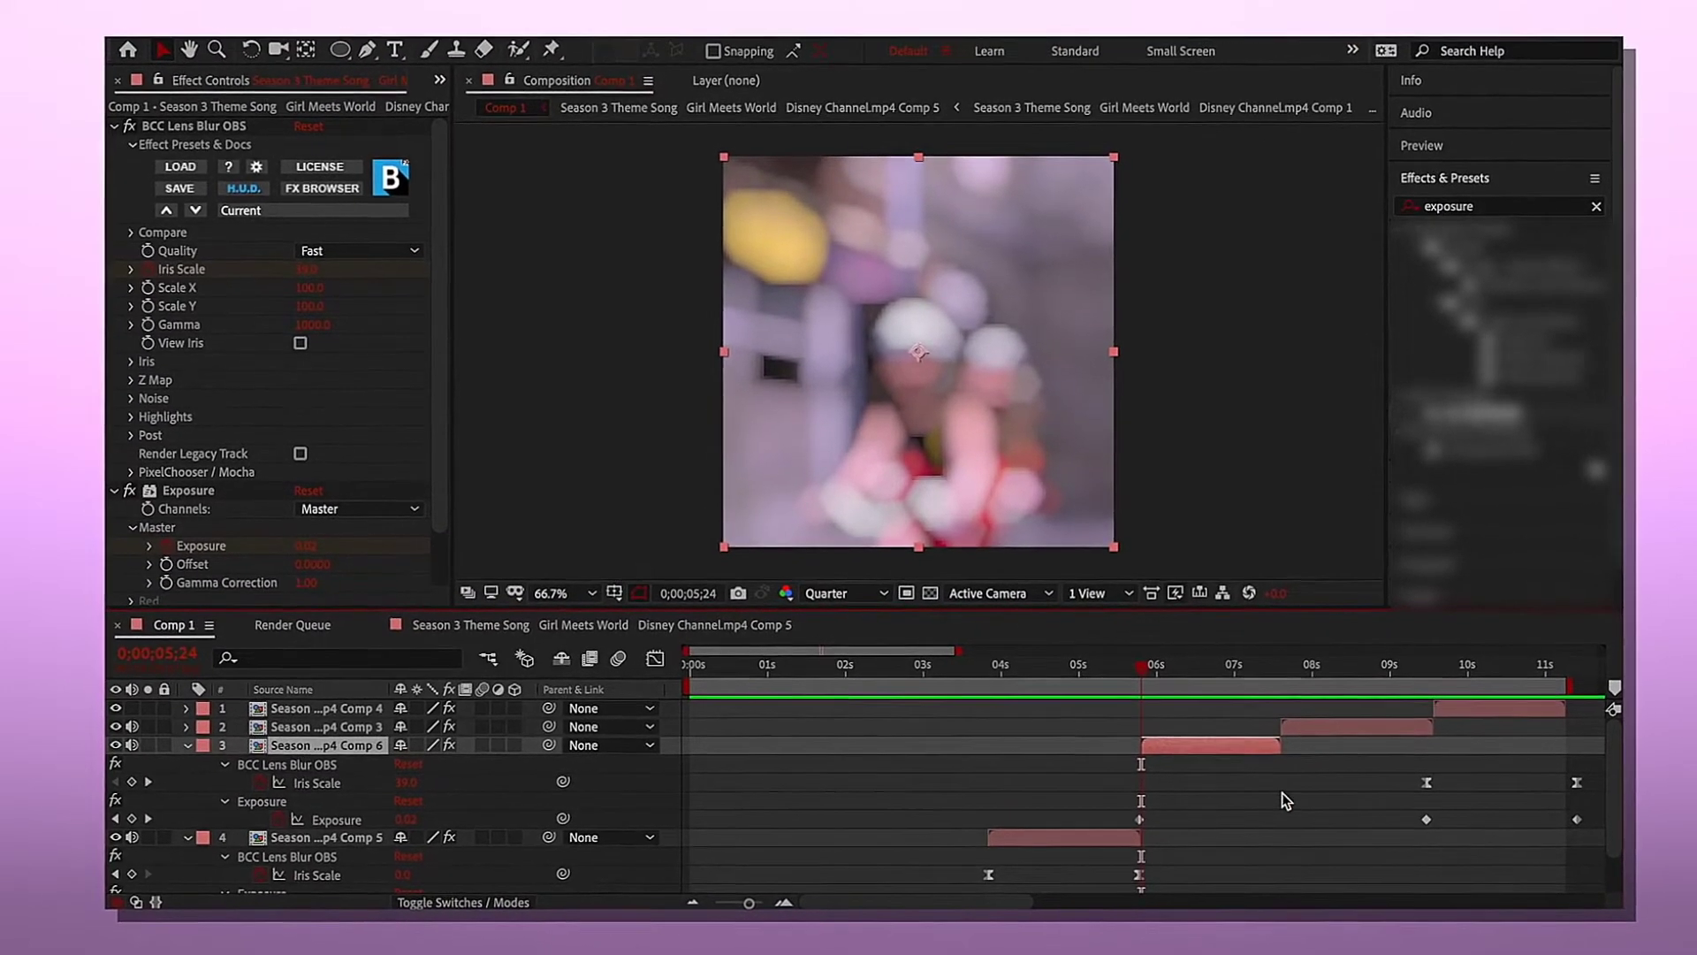
pyautogui.moveTo(1087, 775); pyautogui.dragTo(1591, 830)
pyautogui.press('Delete')
# - Remove the BCC Lens Blur OBS and Exposure effects from the Comp 6 clip
pyautogui.click(1187, 750)
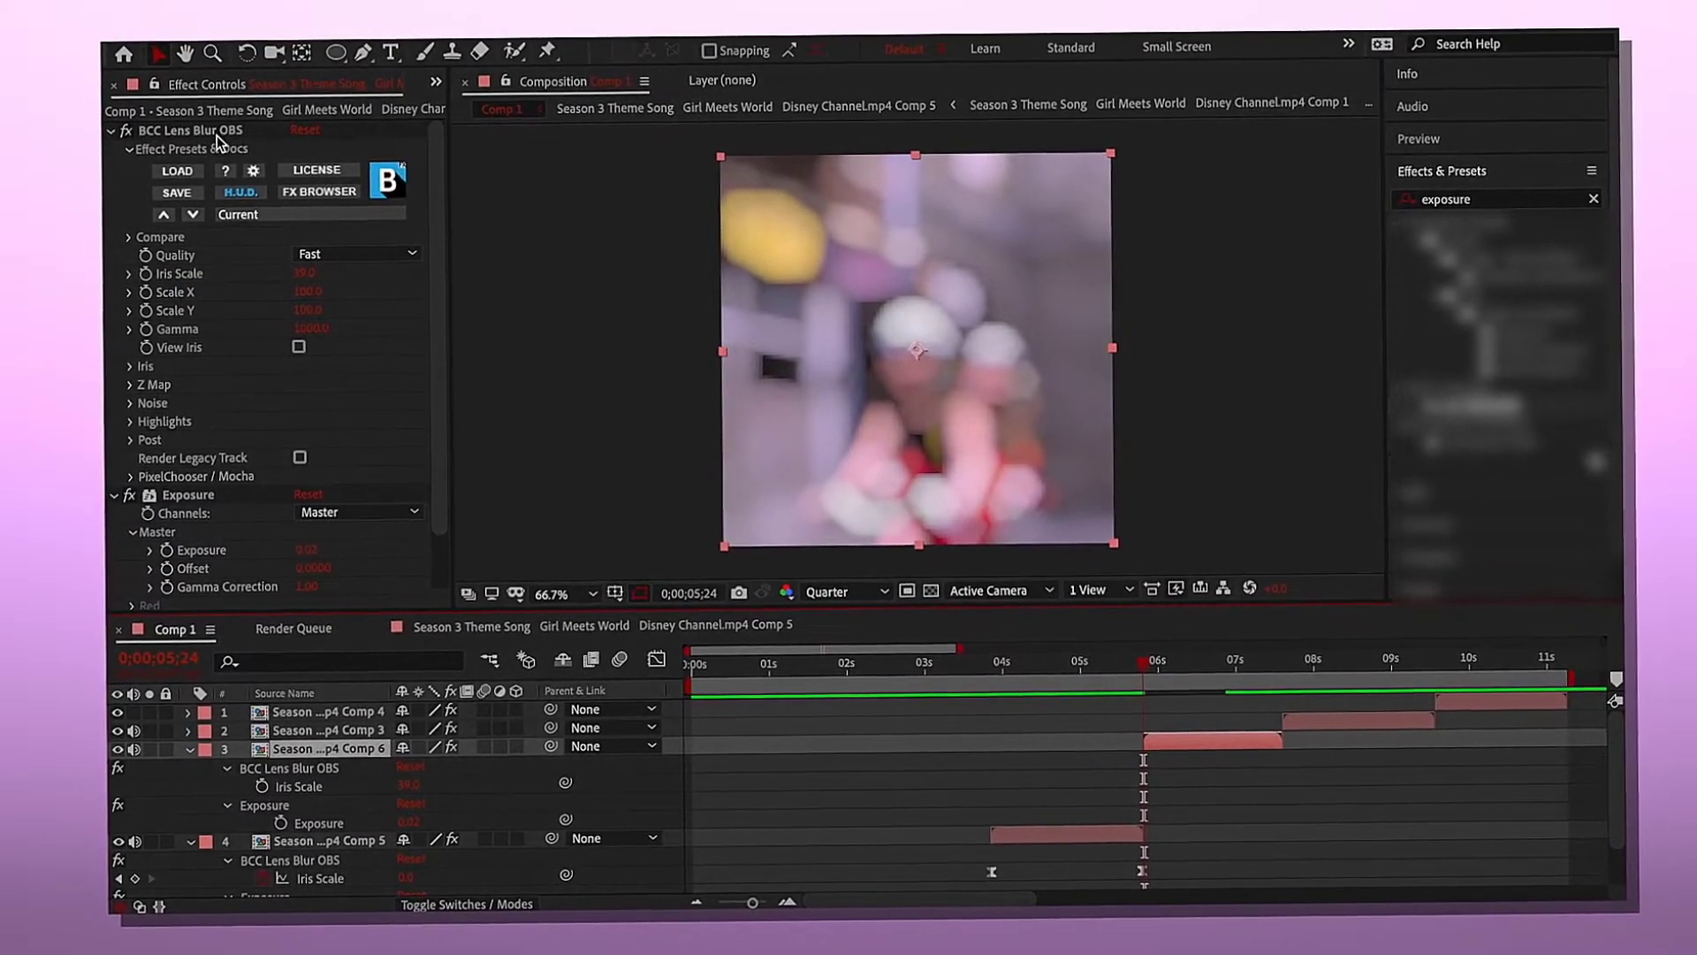
pyautogui.click(219, 134)
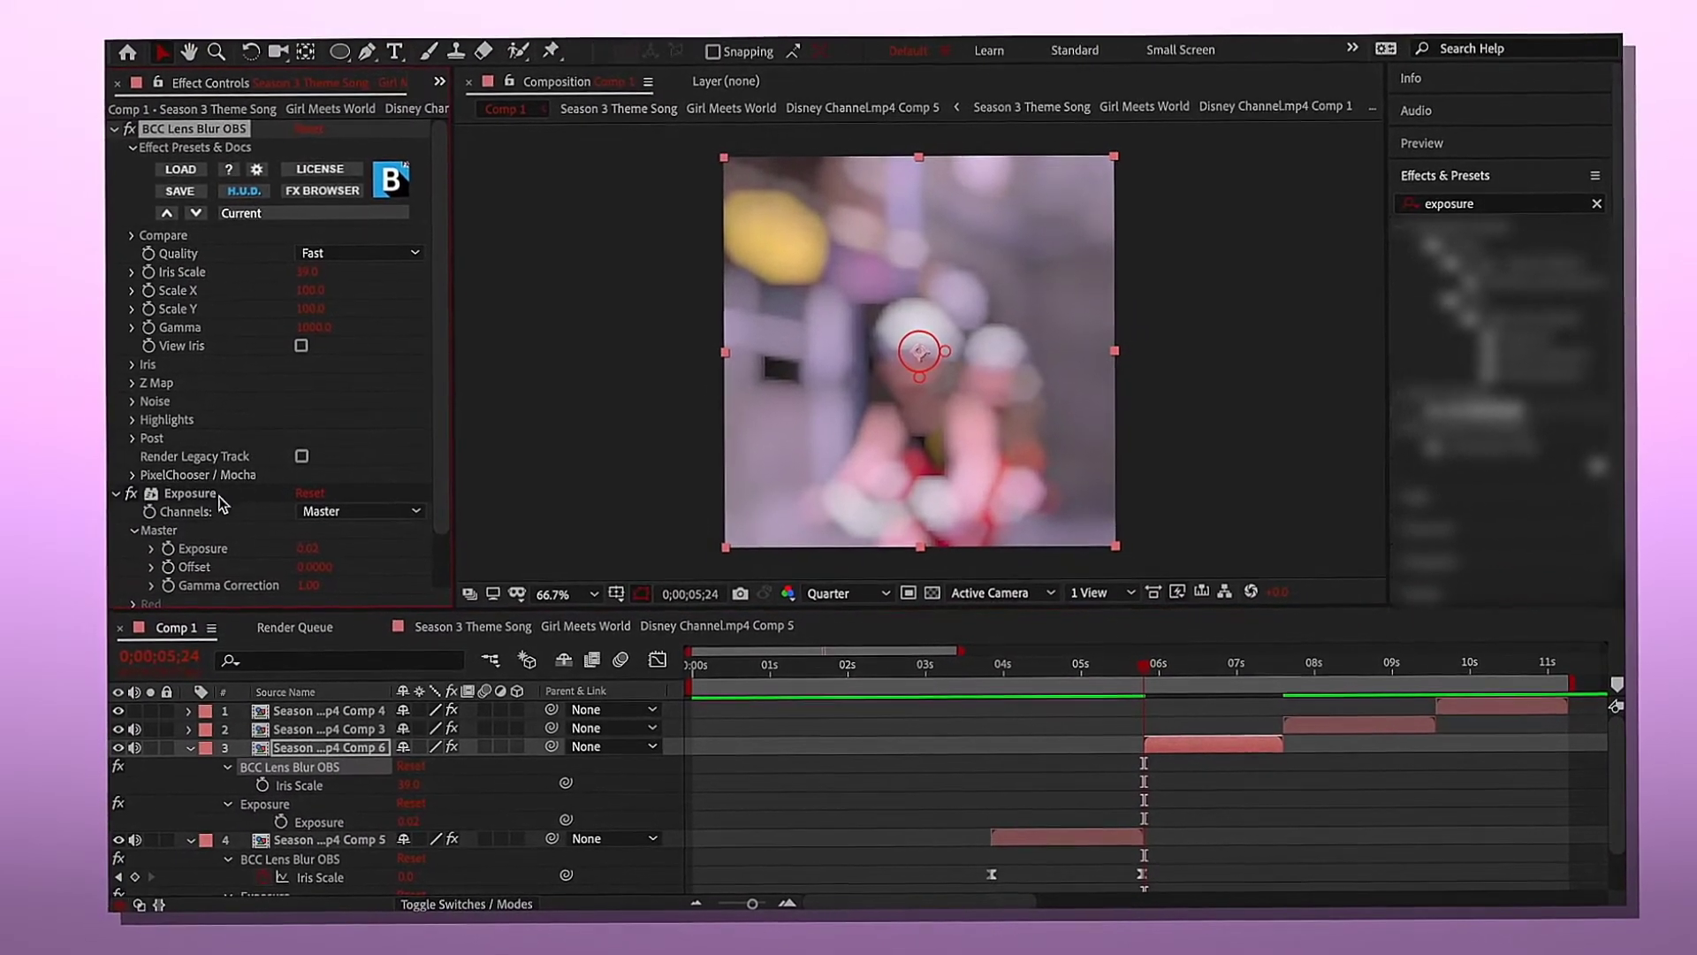
pyautogui.keyDown('shift'); pyautogui.click(214, 491); pyautogui.keyUp('shift')
pyautogui.press('Delete')
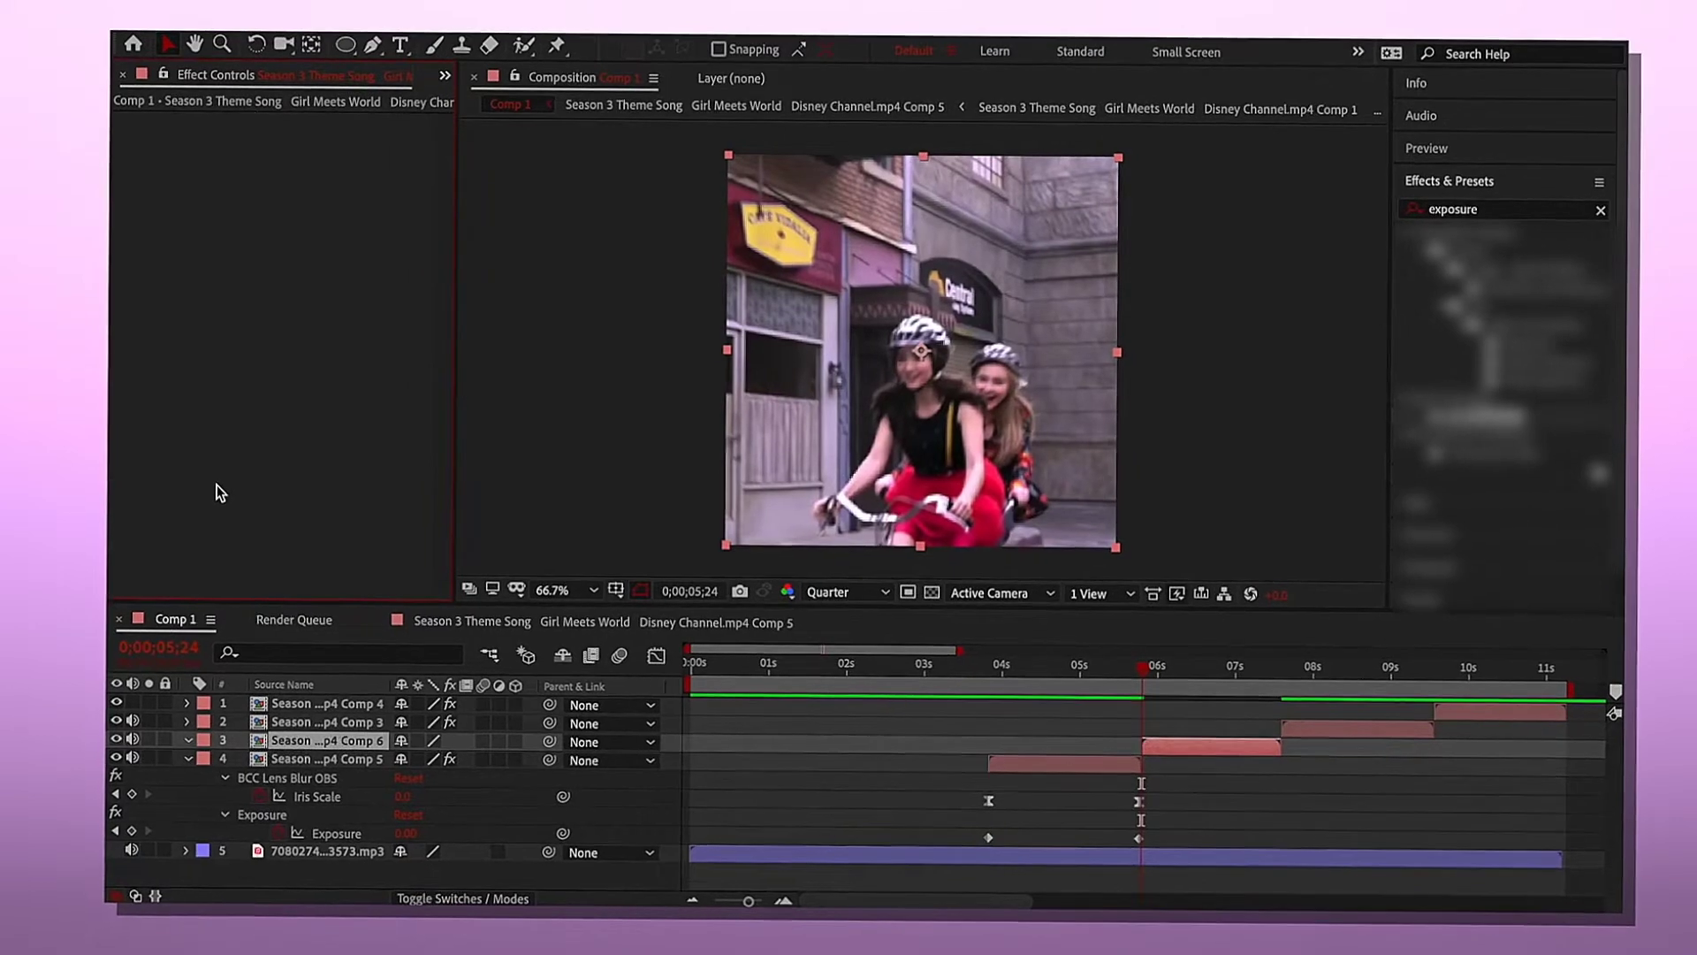
# - Paste the blur and exposure transition onto layer 3 at its 5;24 start and preview it
pyautogui.hotkey('ctrl', 'z')
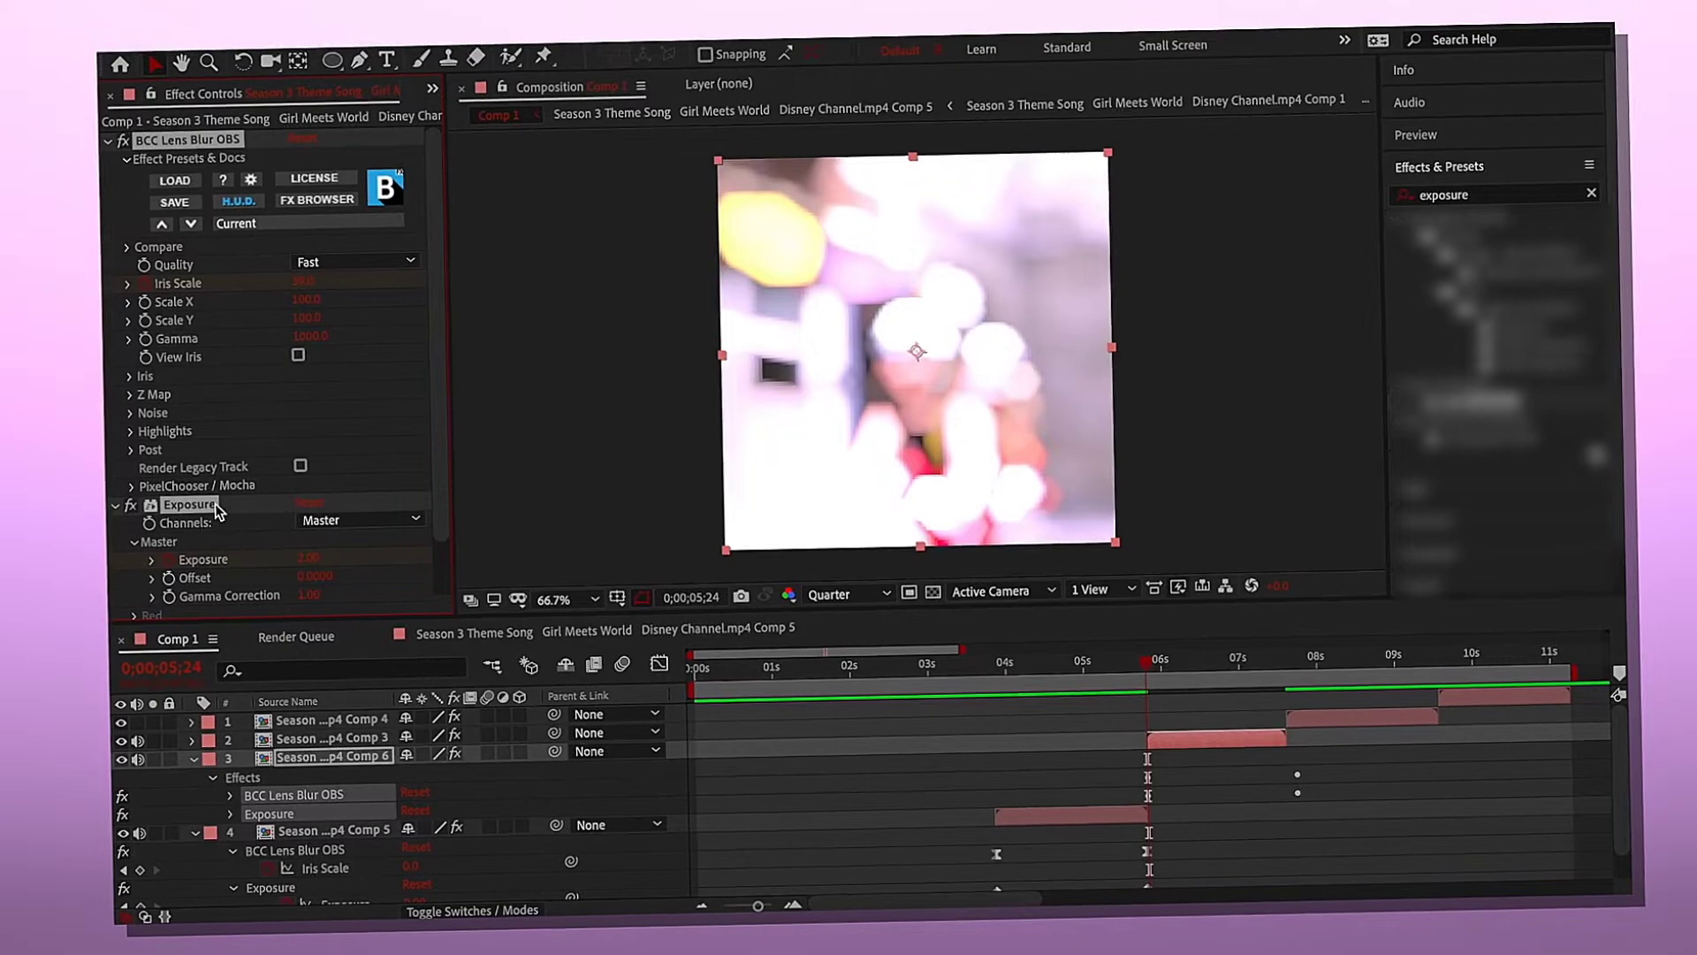
pyautogui.press('space')
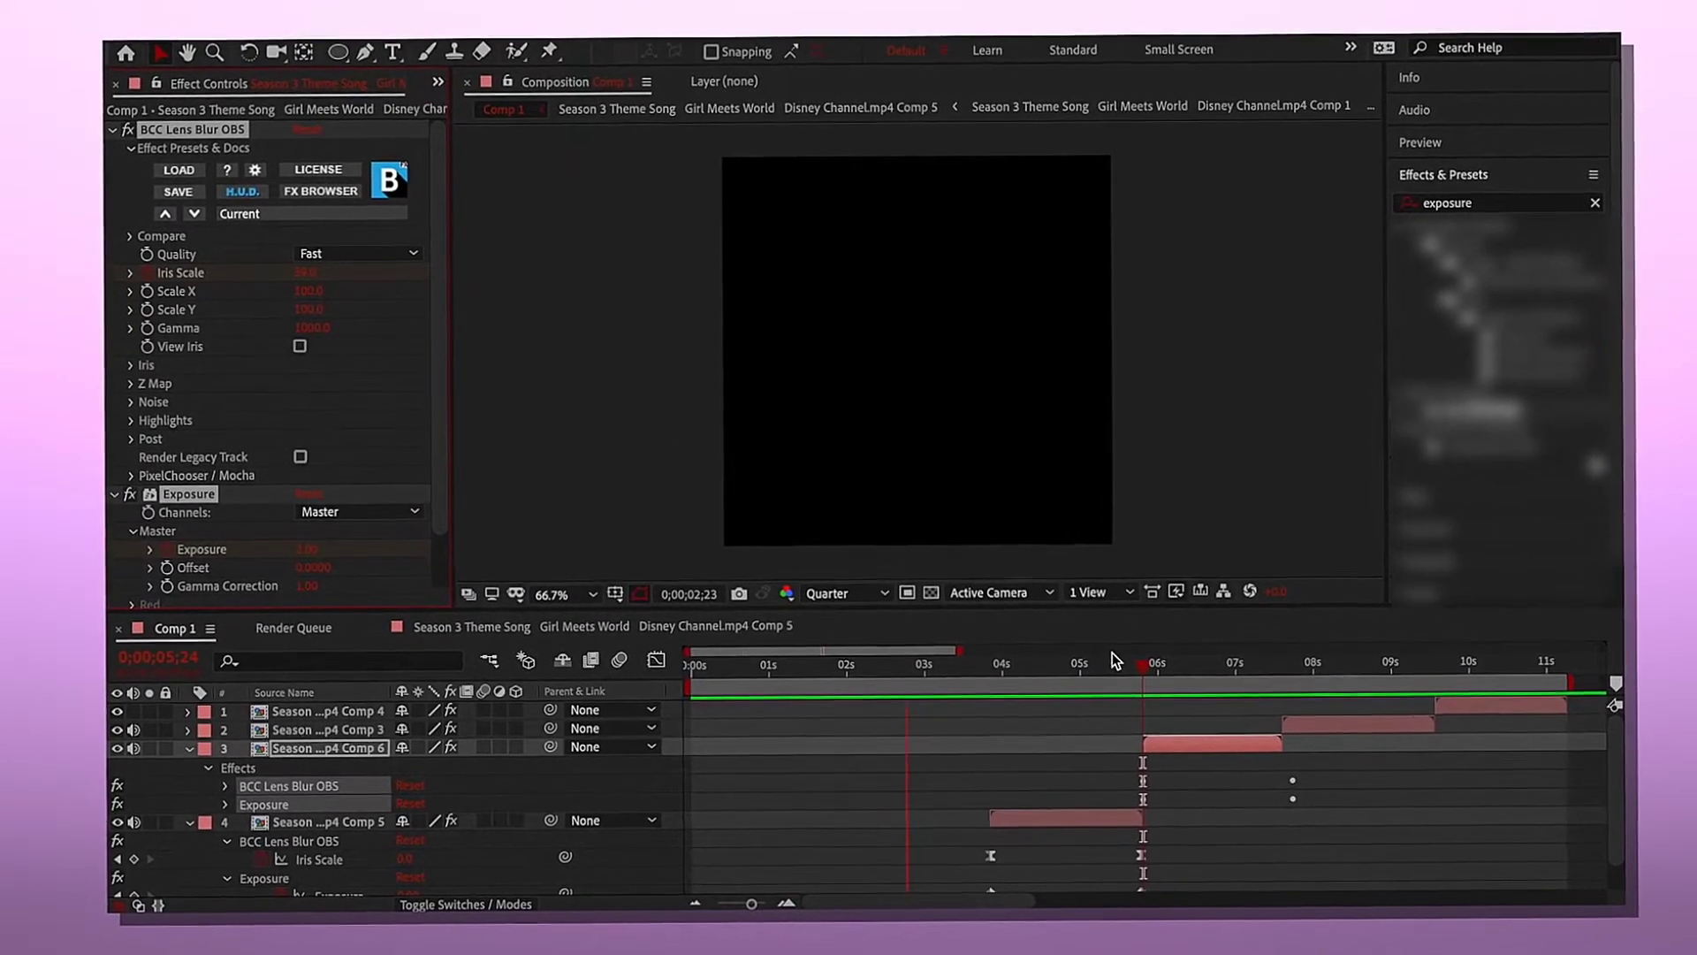
pyautogui.click(1111, 663)
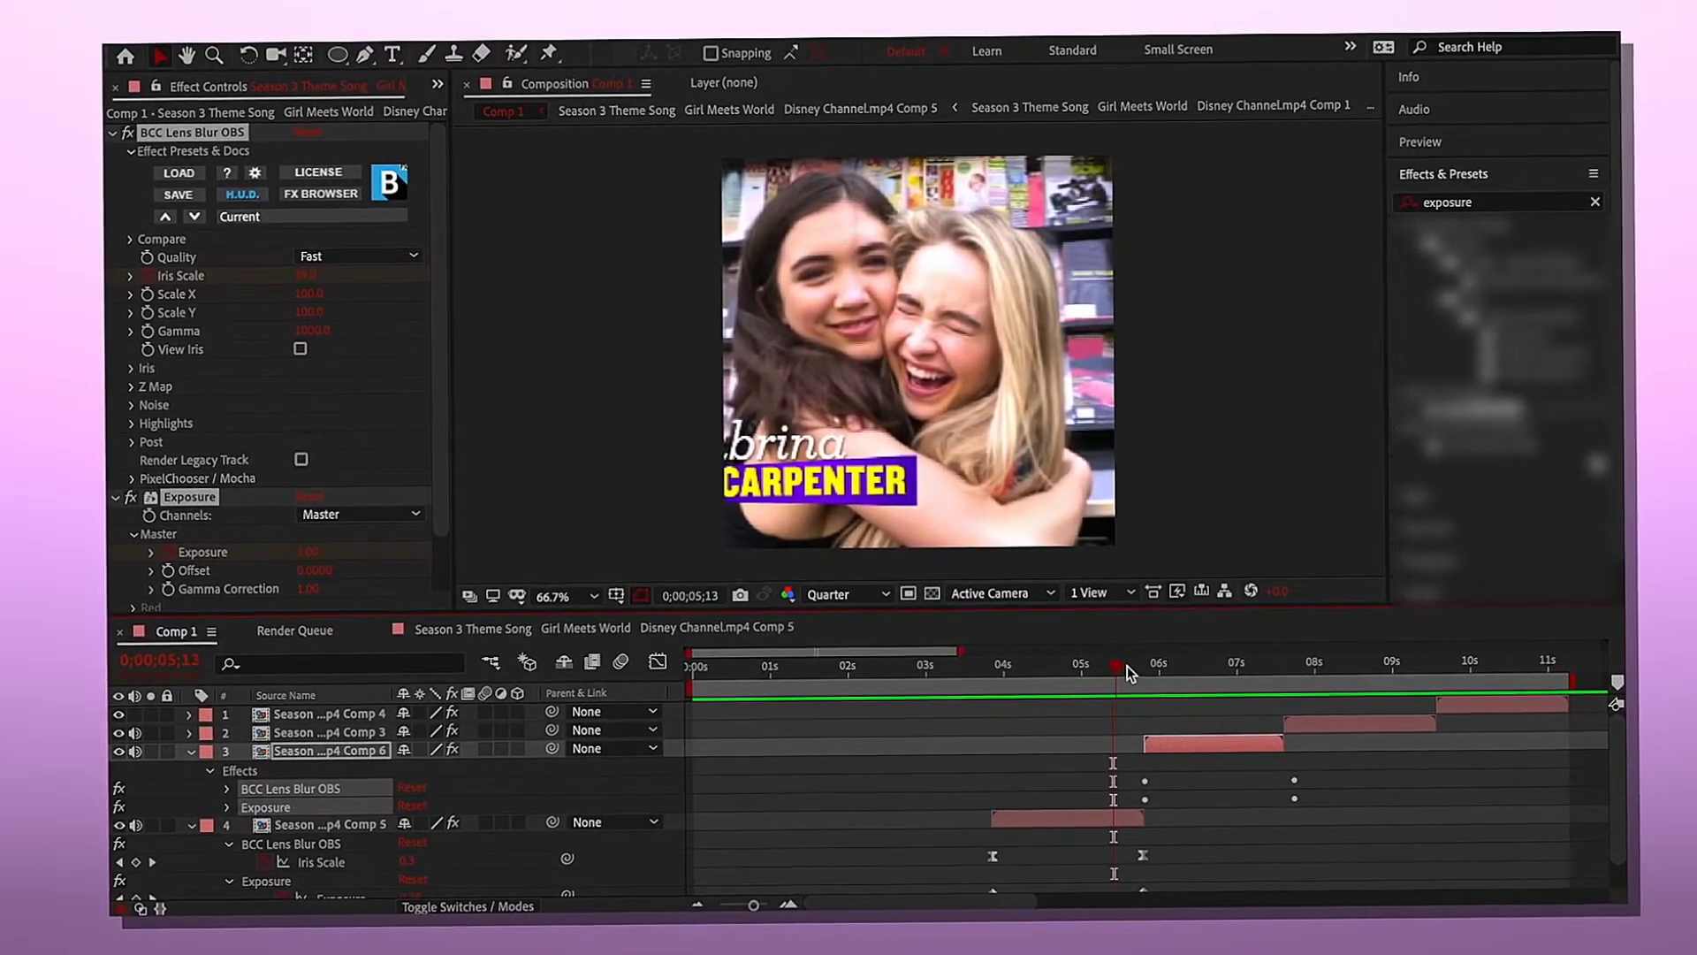
pyautogui.click(1146, 676)
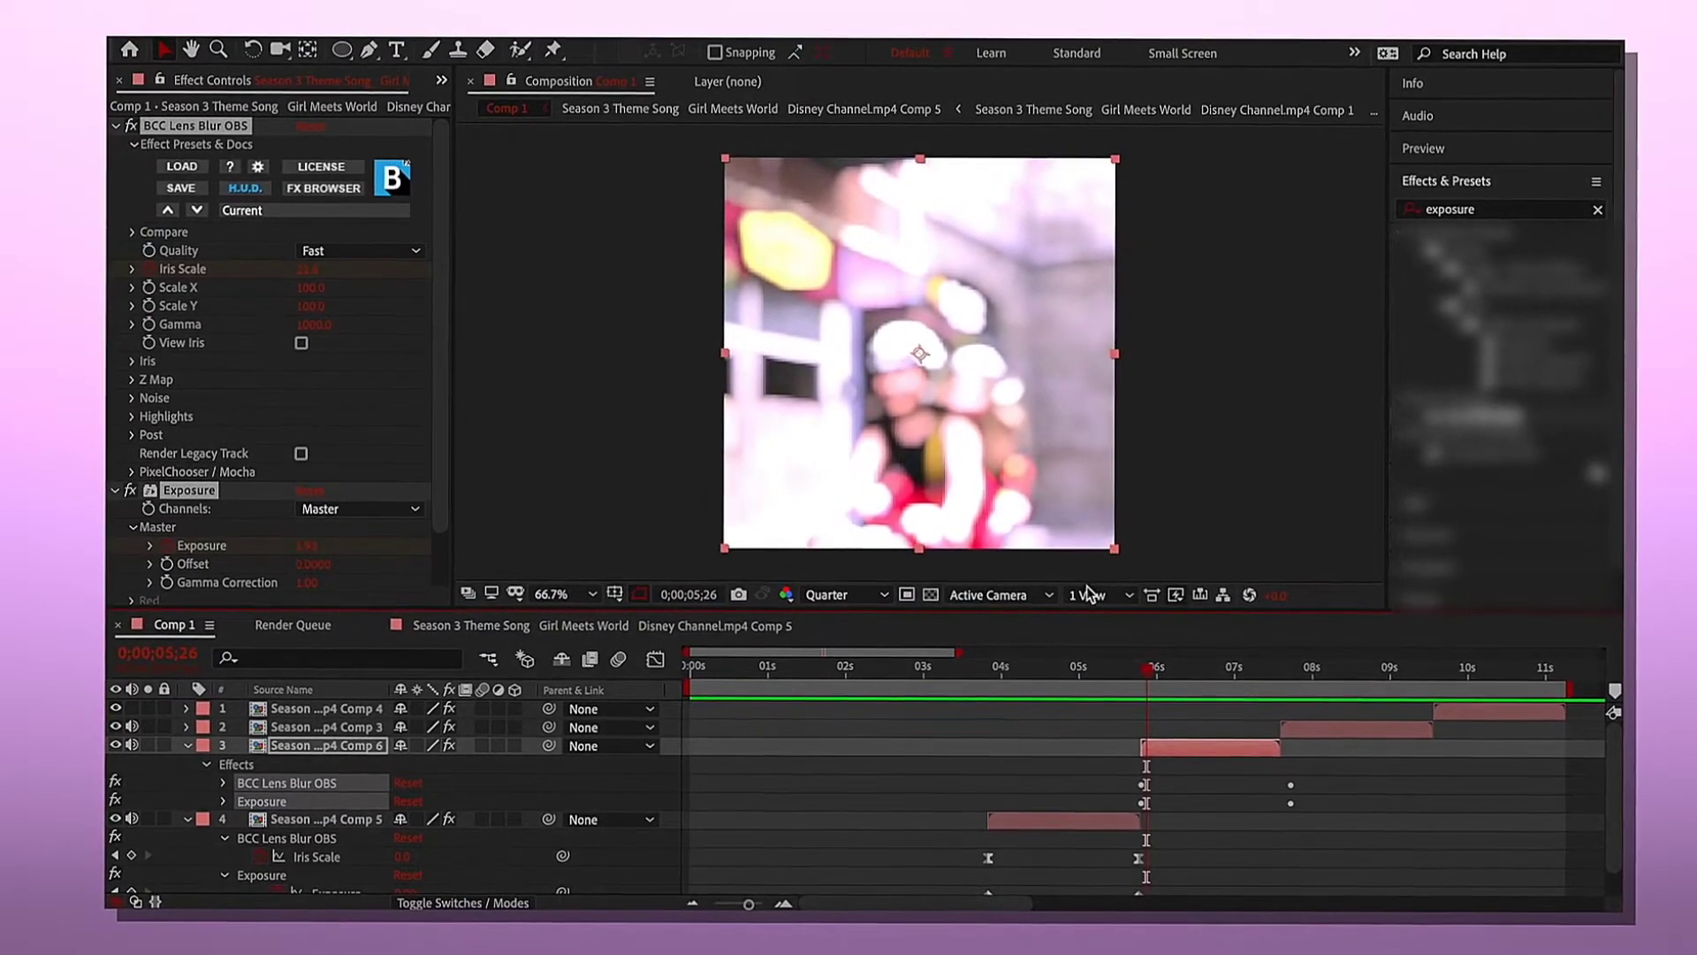
pyautogui.click(1132, 669)
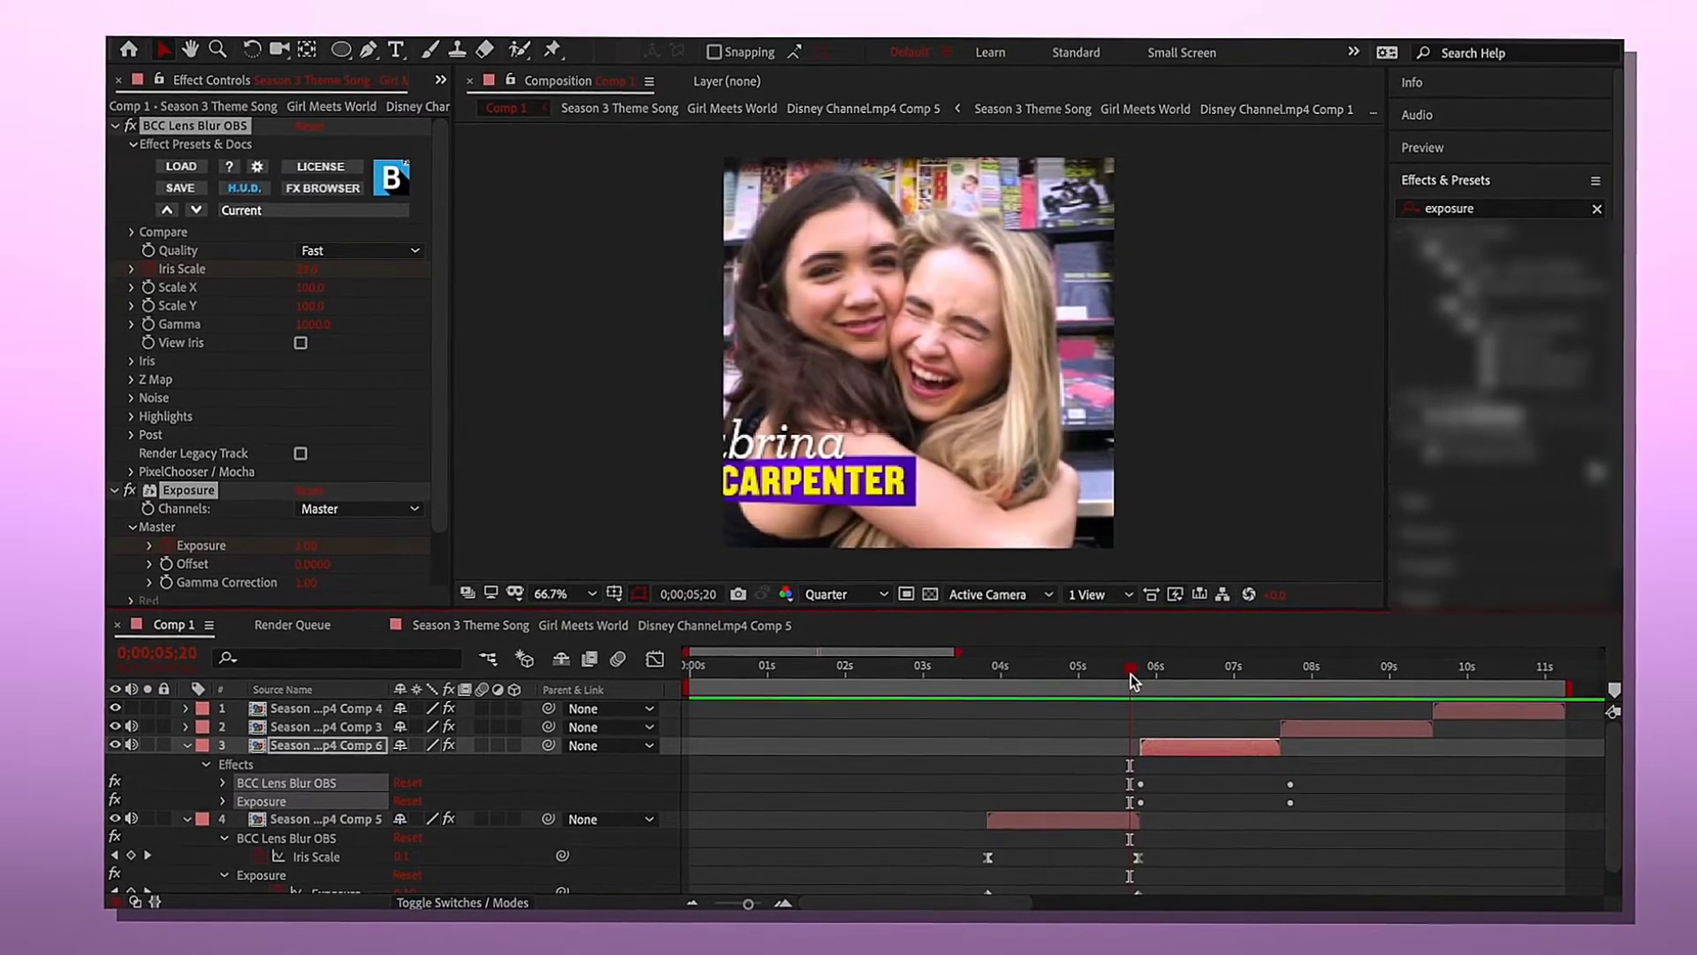
# - Review the transition playback, then move the current time to the 0;00;07;18 cut
pyautogui.press('space')
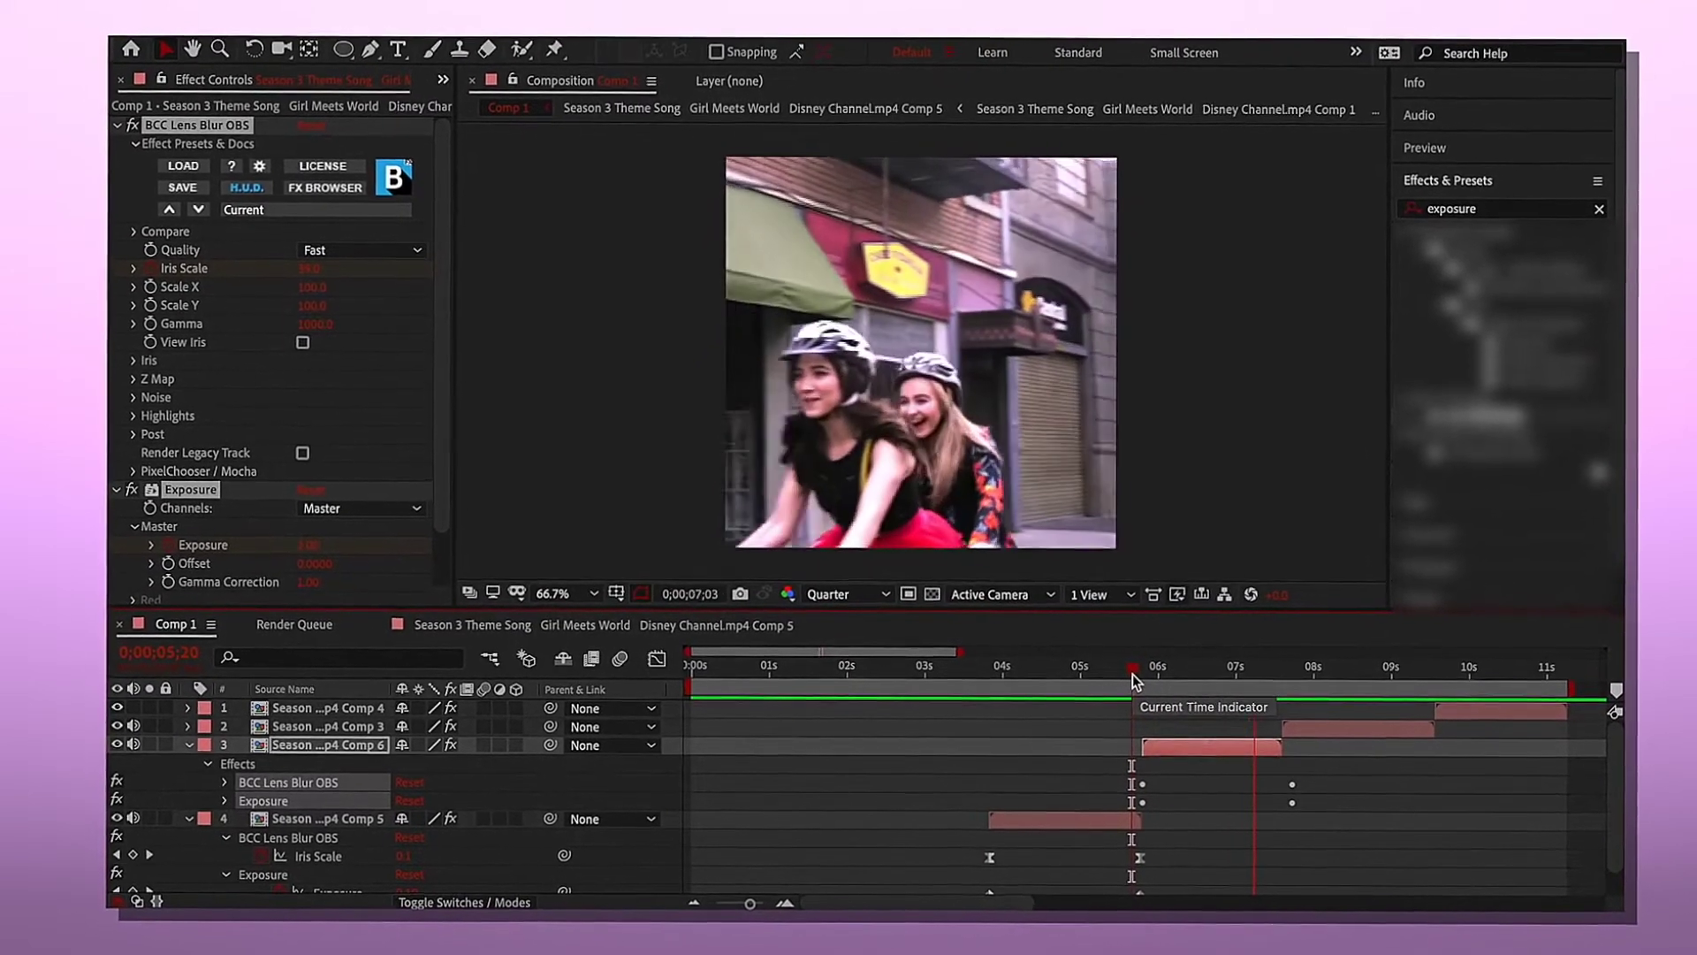
pyautogui.press('space')
pyautogui.press('space')
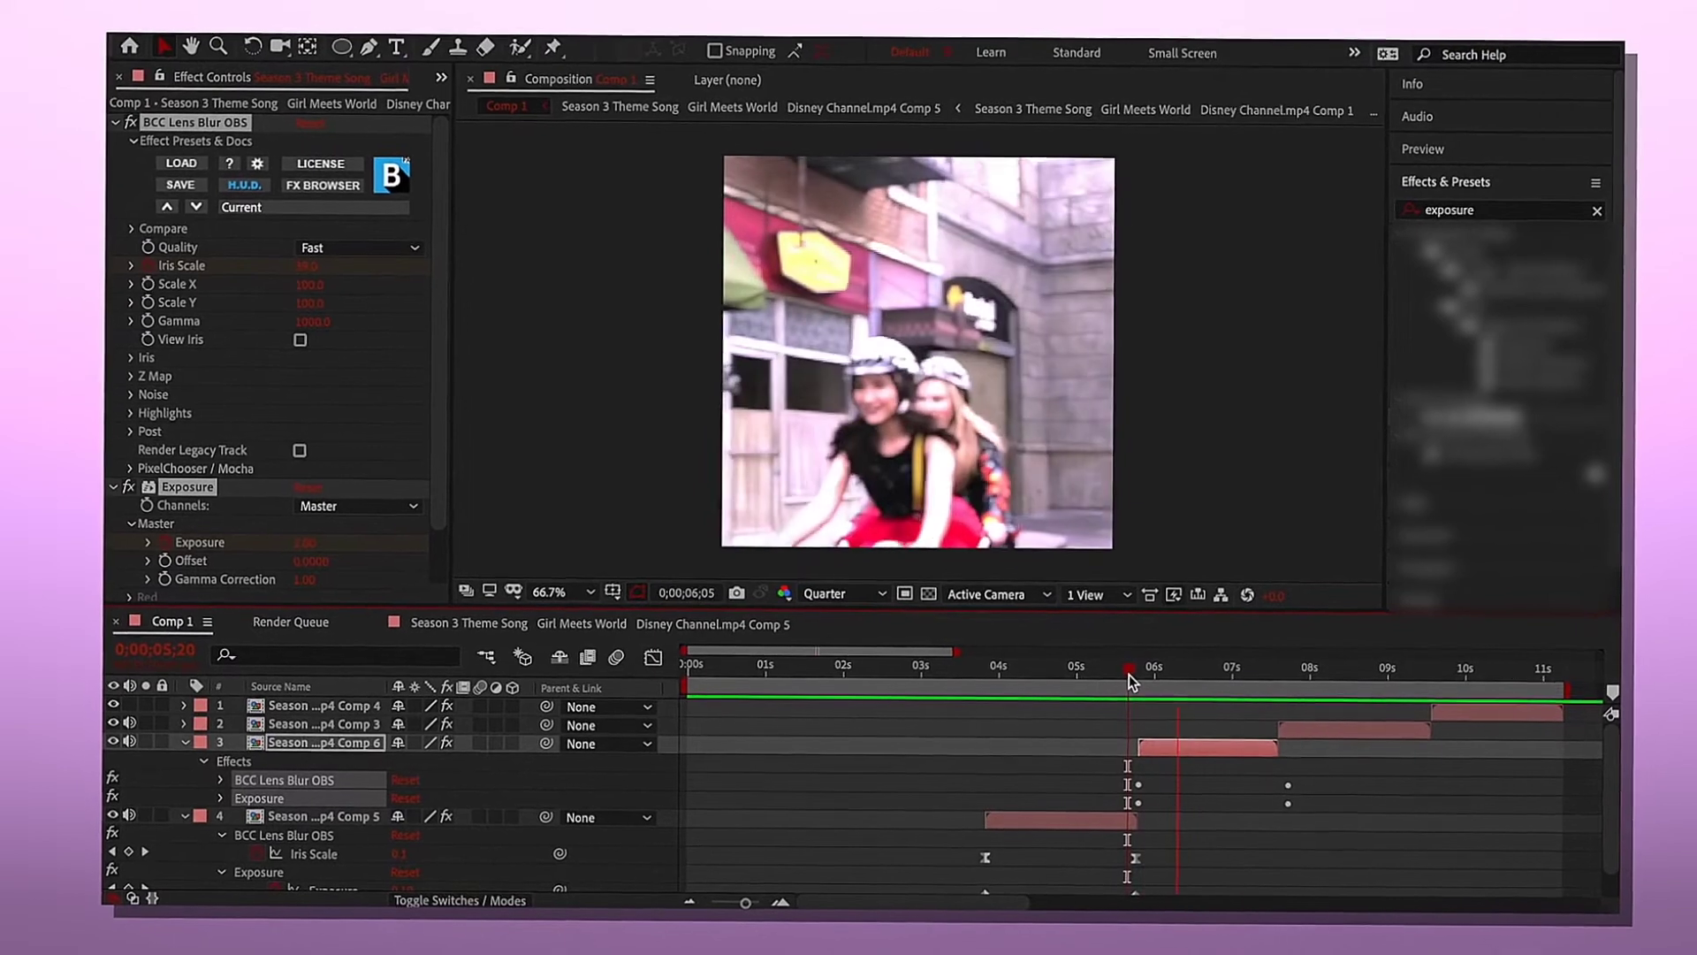
pyautogui.press('space')
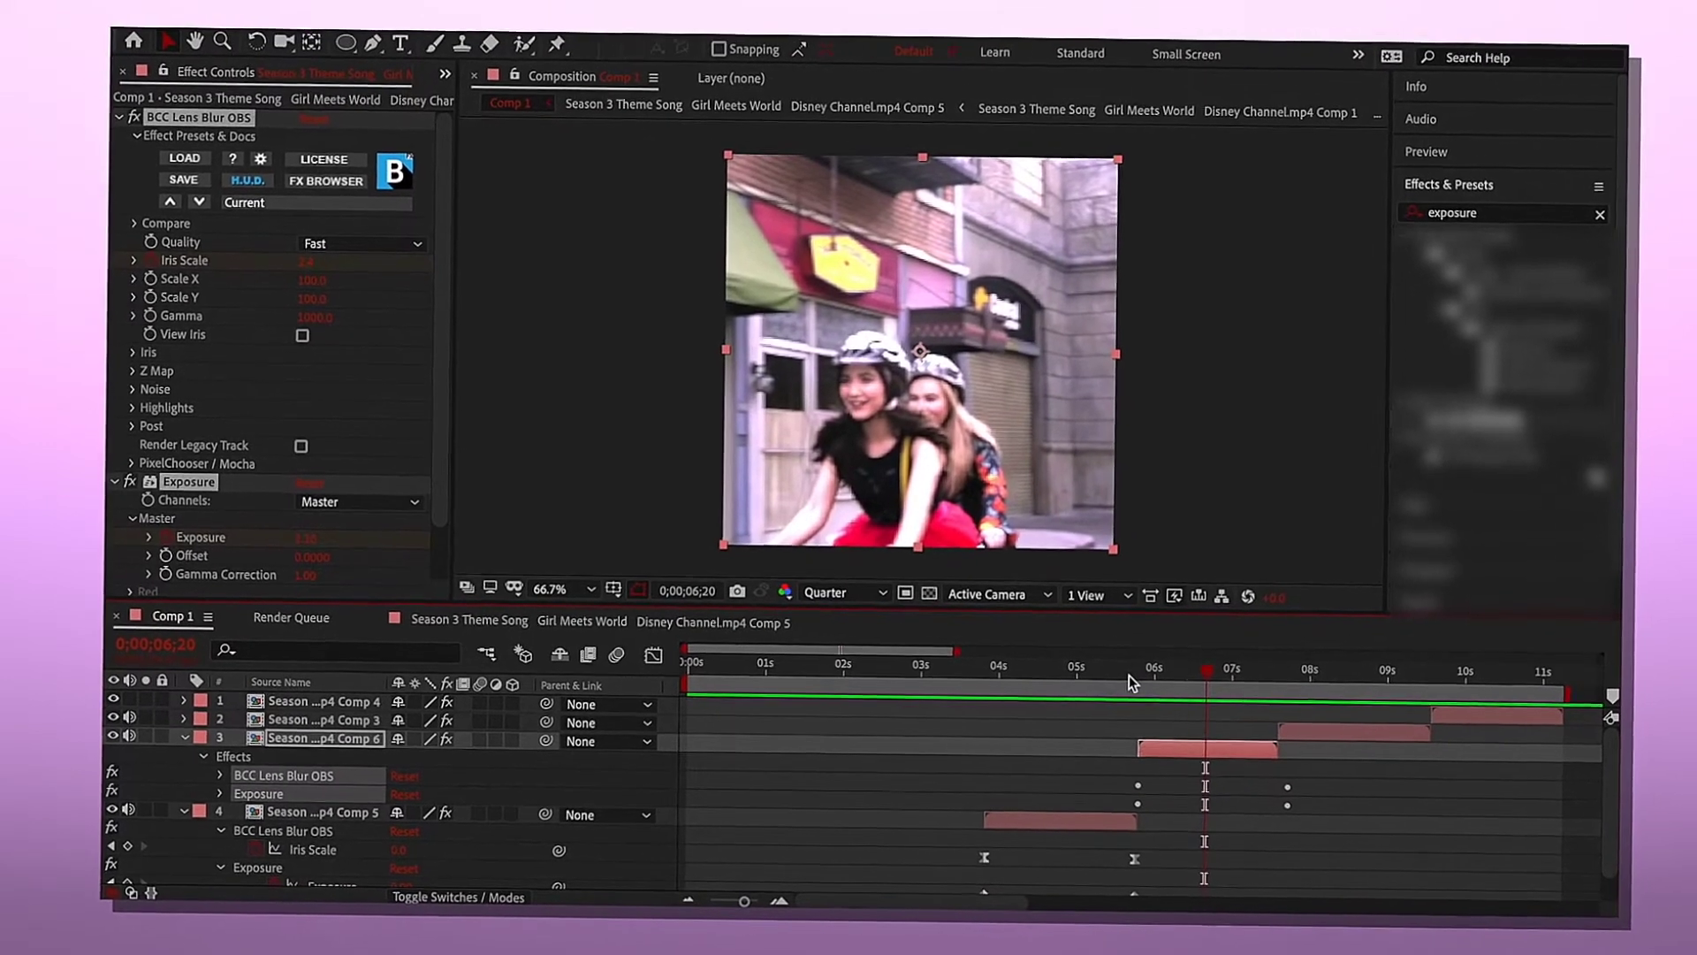
pyautogui.moveTo(1128, 677); pyautogui.dragTo(1136, 677)
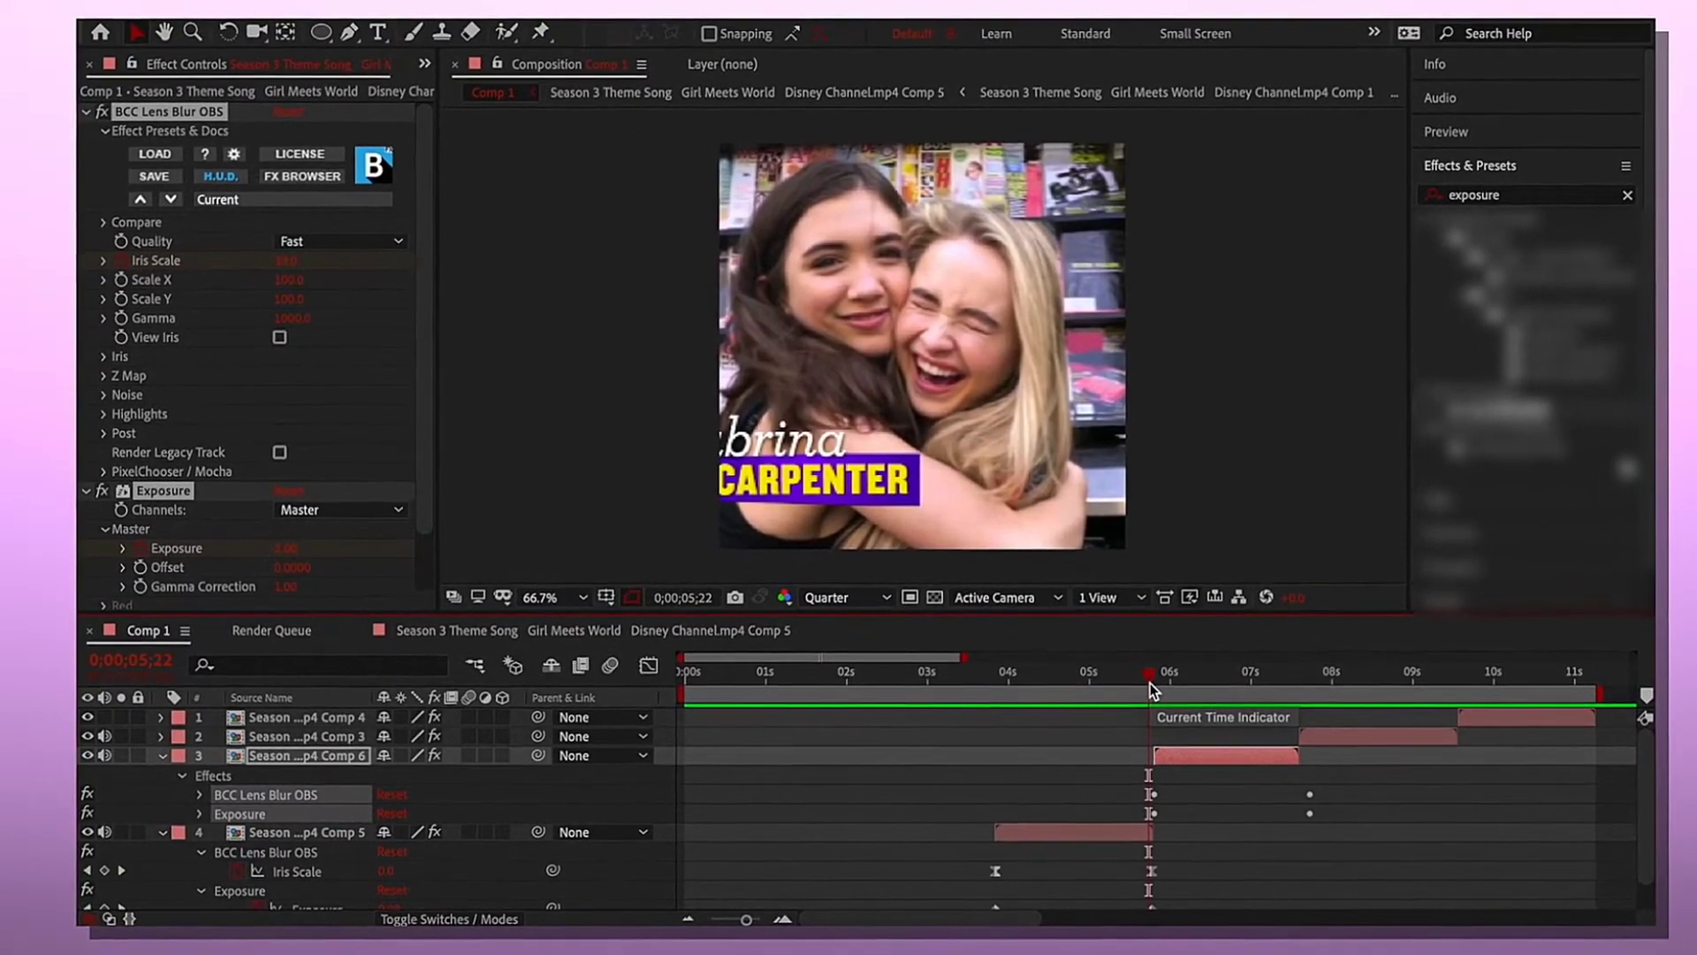
pyautogui.moveTo(1149, 683); pyautogui.dragTo(1292, 669)
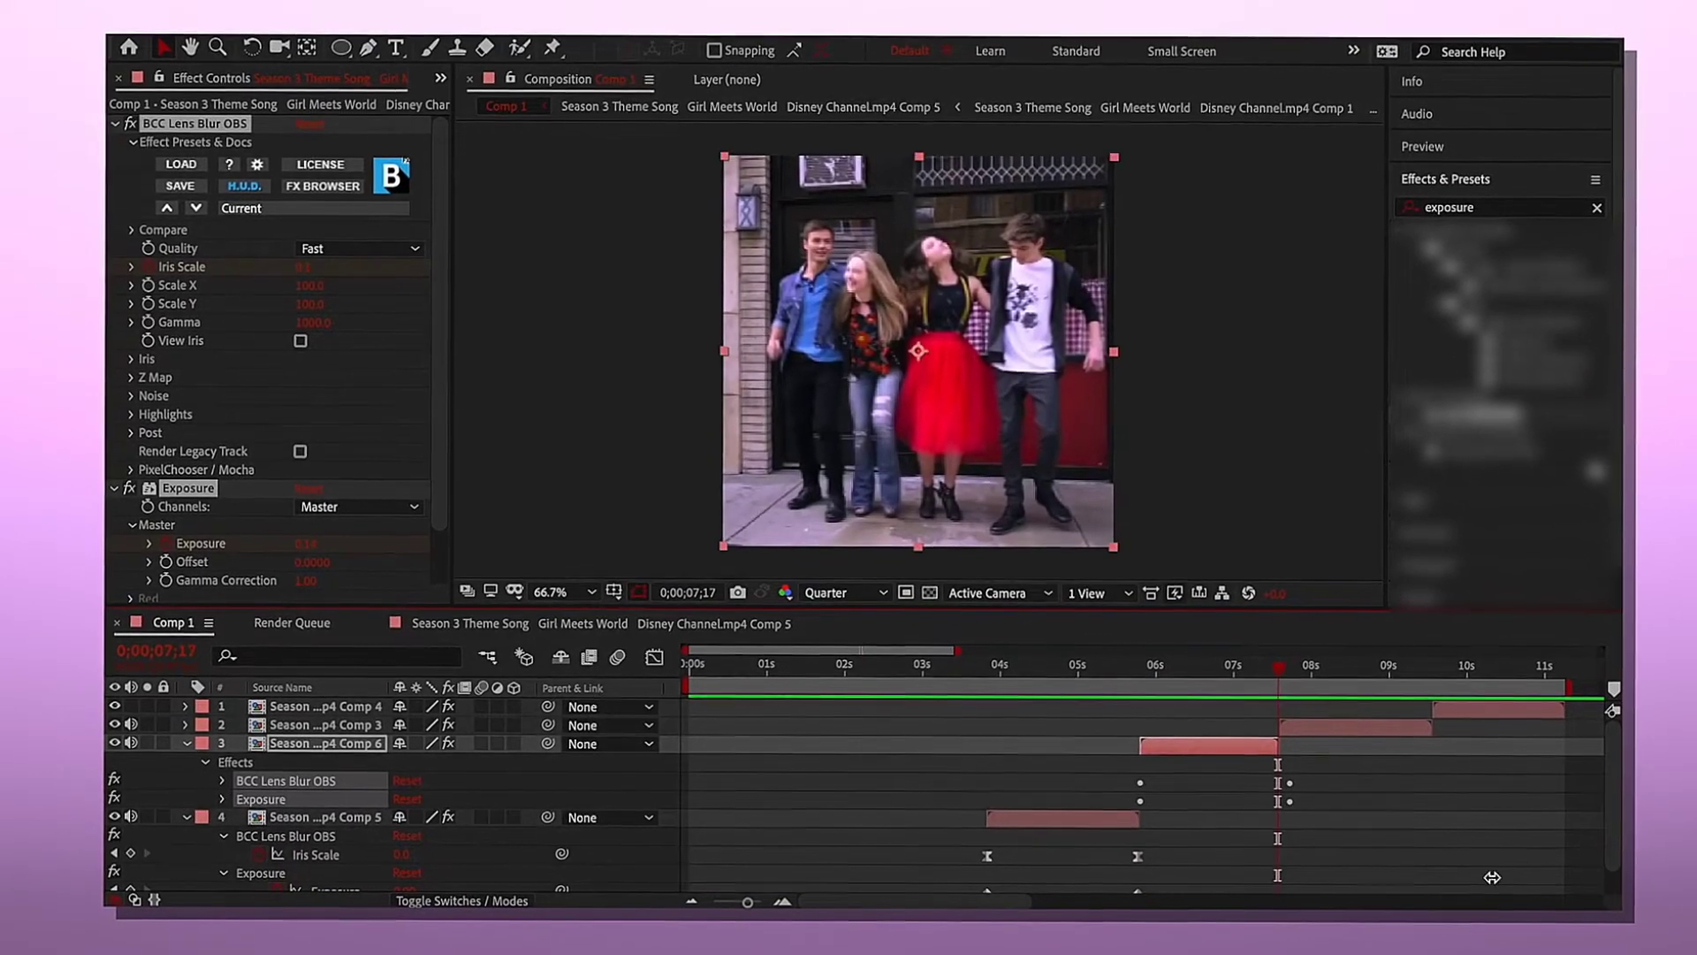
# - Select the Comp 6 clip's BCC Lens Blur OBS and Exposure effects, then select layer 2
pyautogui.click(1266, 744)
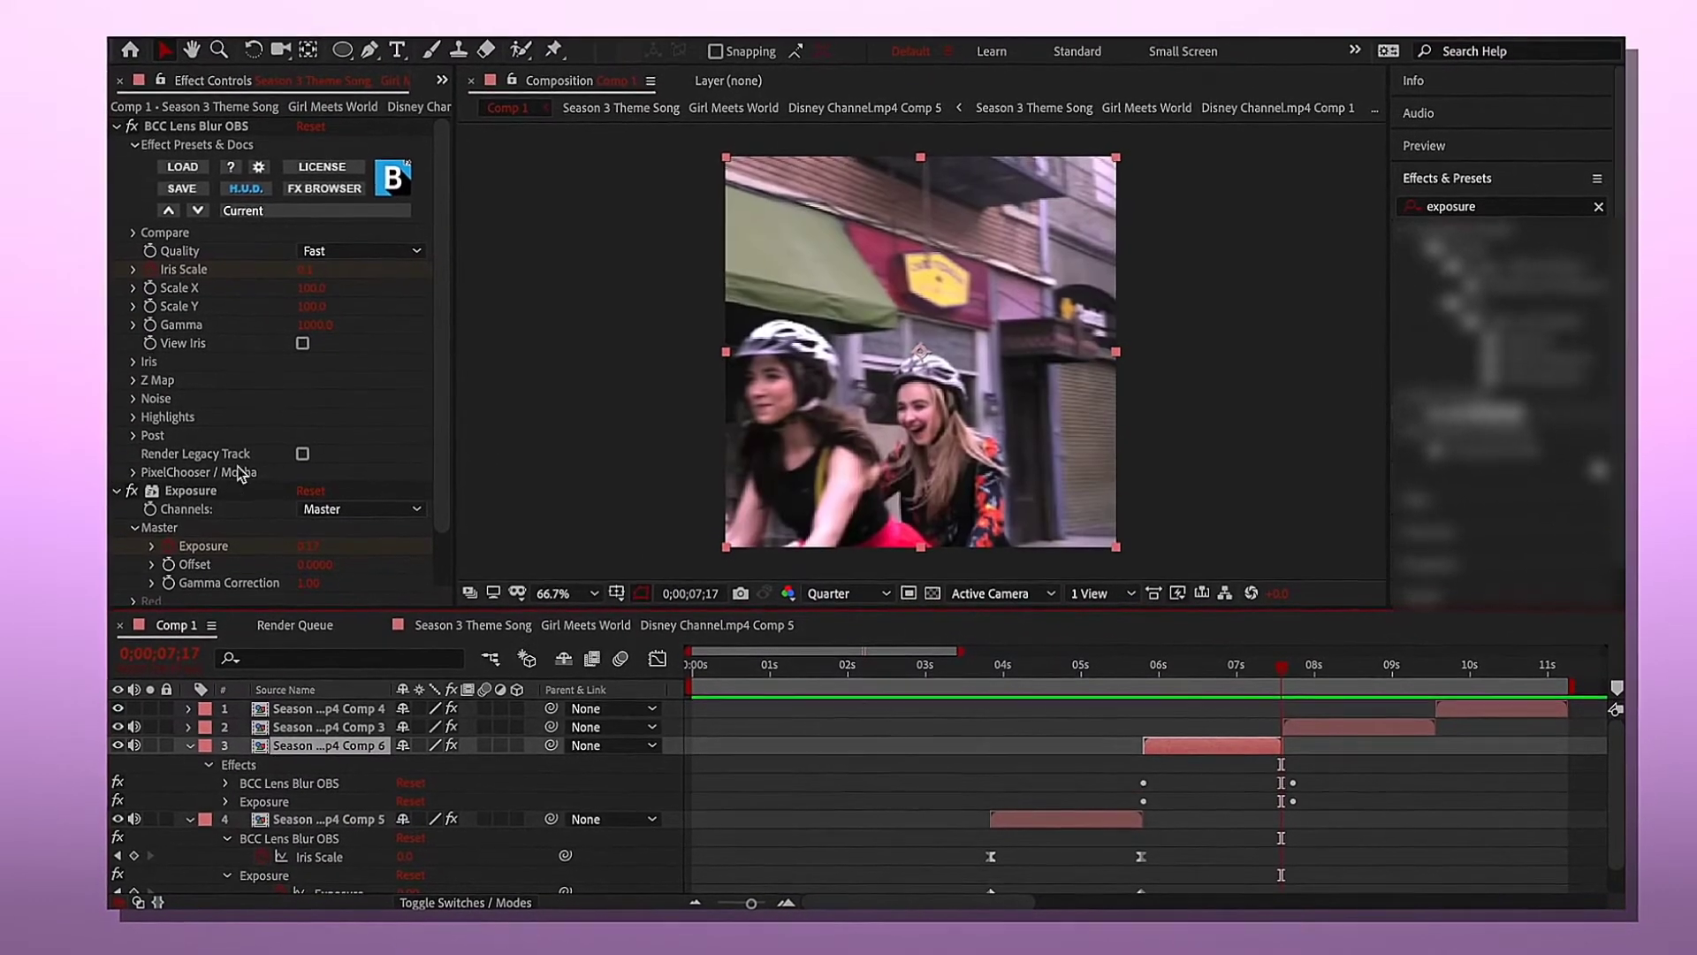
pyautogui.click(190, 486)
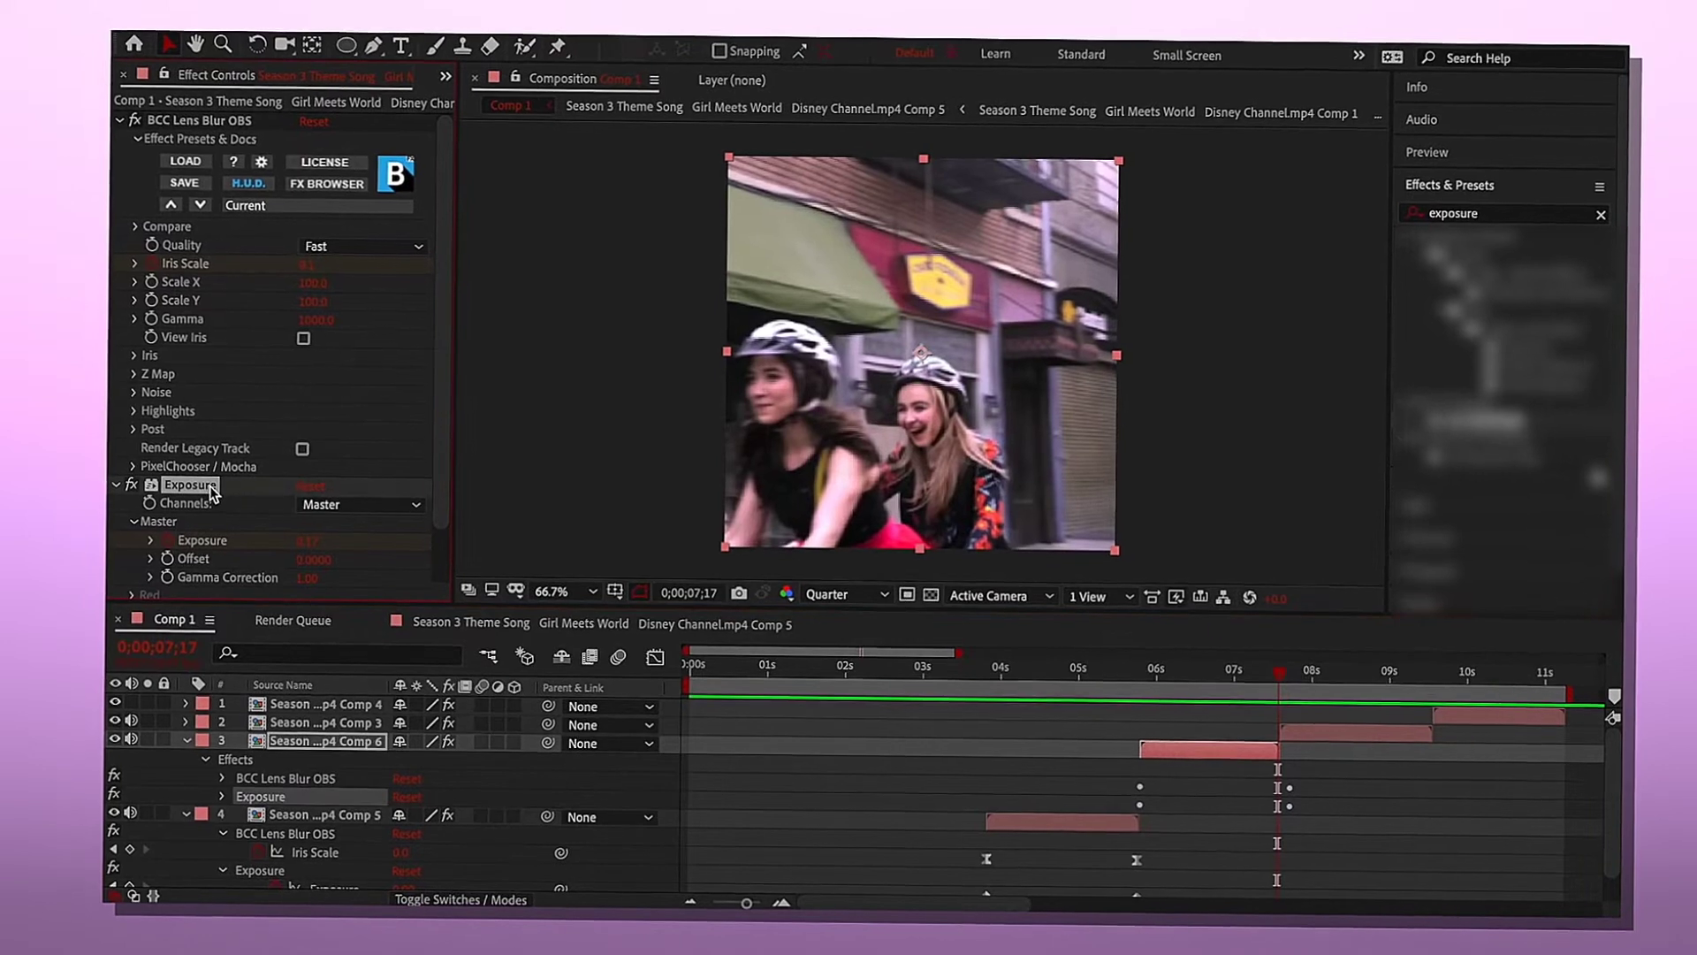
pyautogui.click(222, 128)
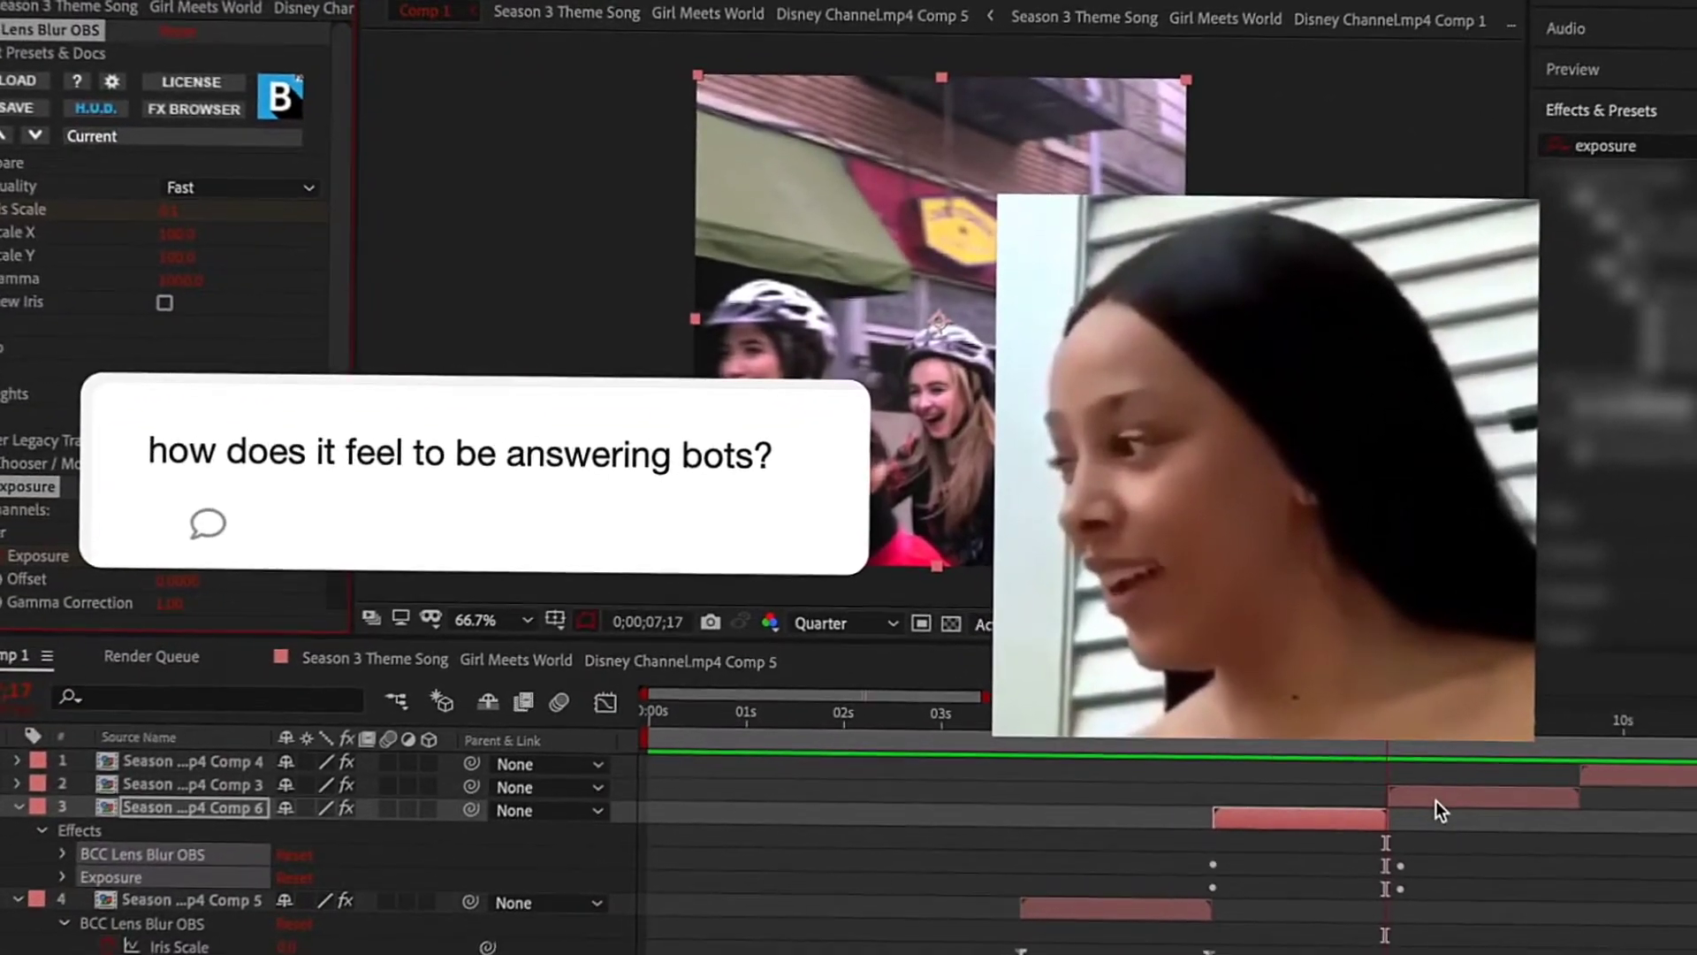
pyautogui.click(1317, 727)
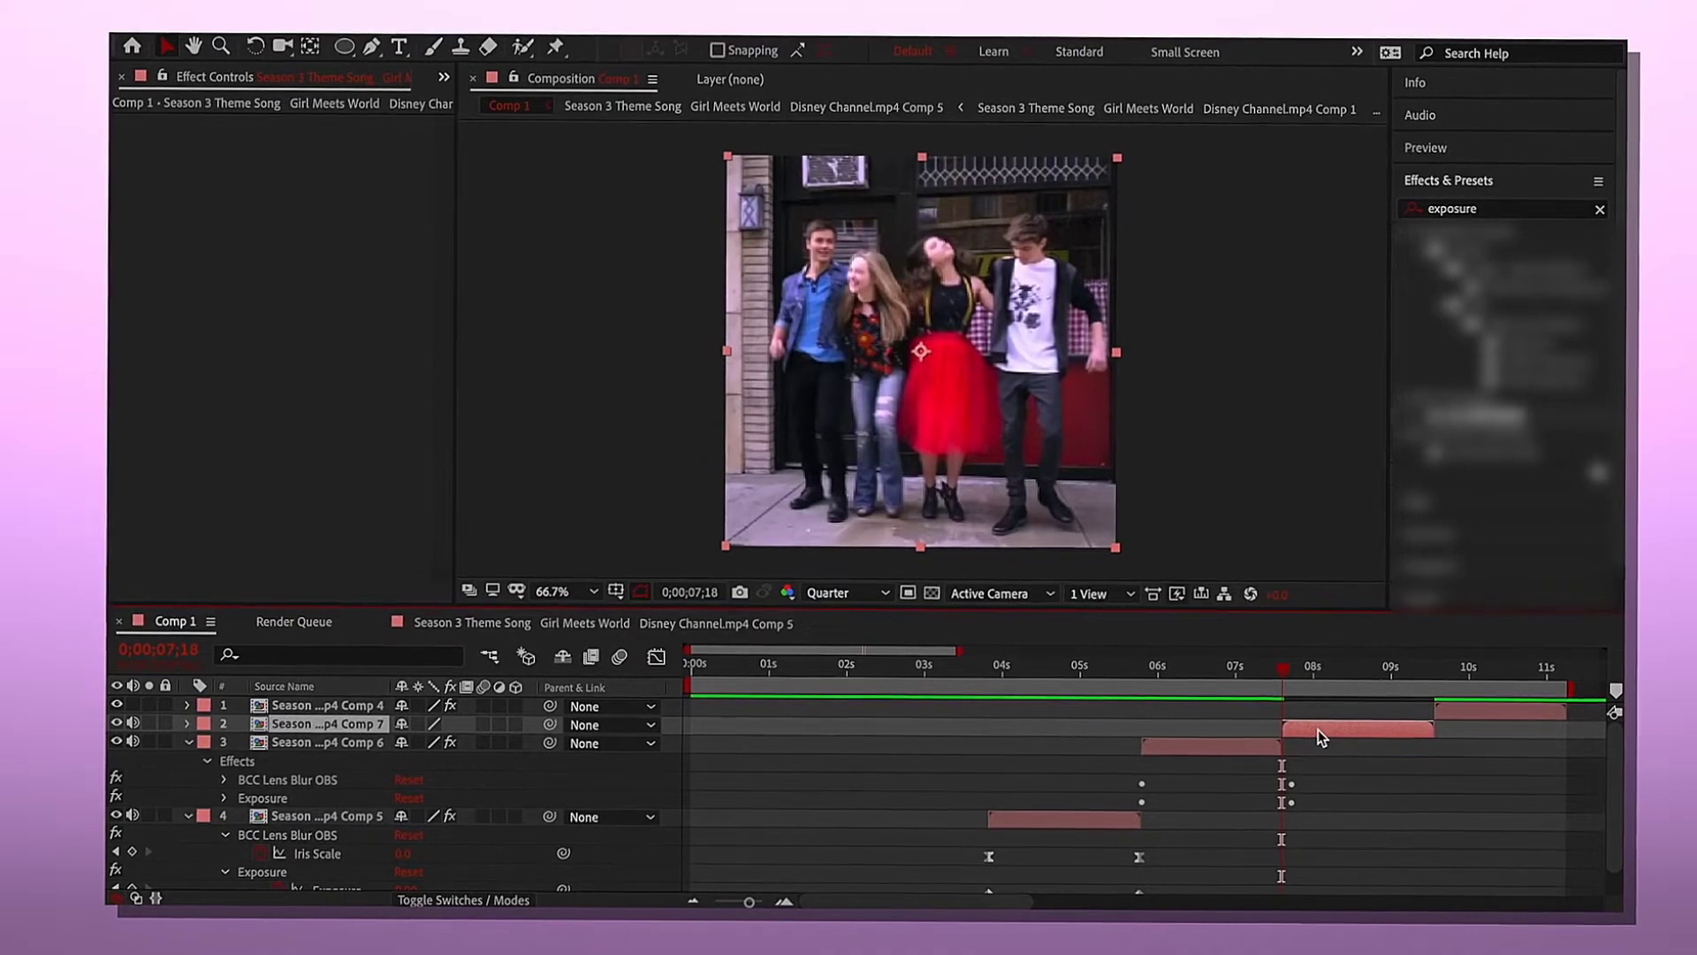
pyautogui.hotkey('ctrl', 'v')
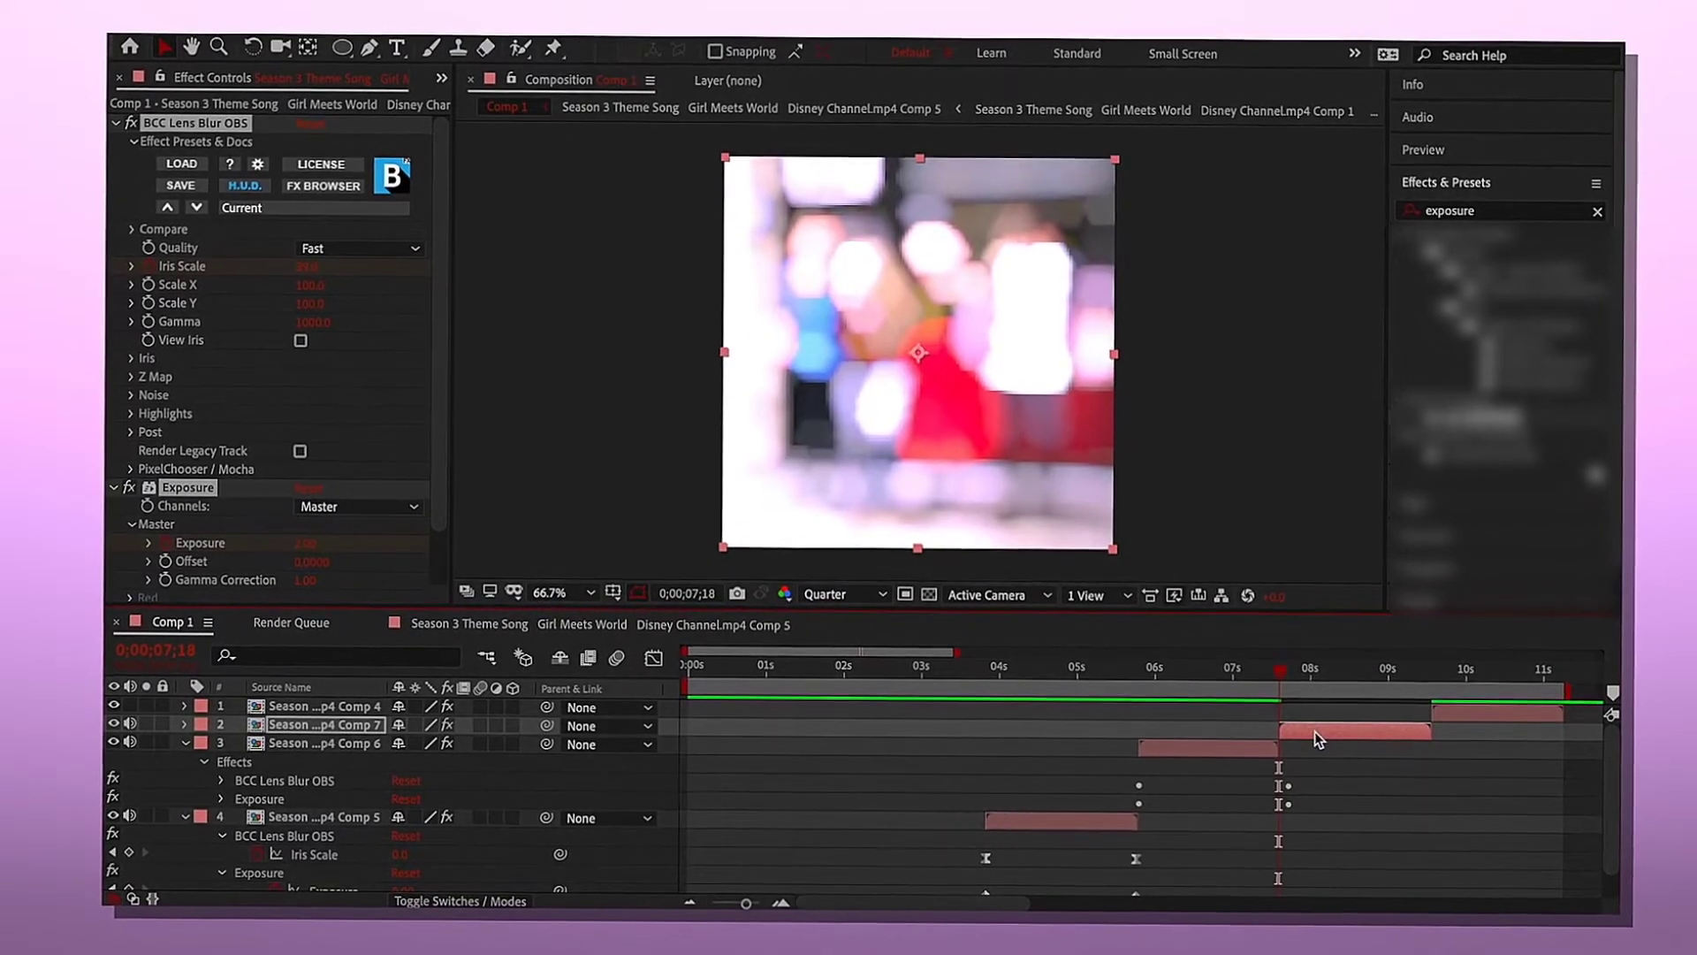
pyautogui.press('space')
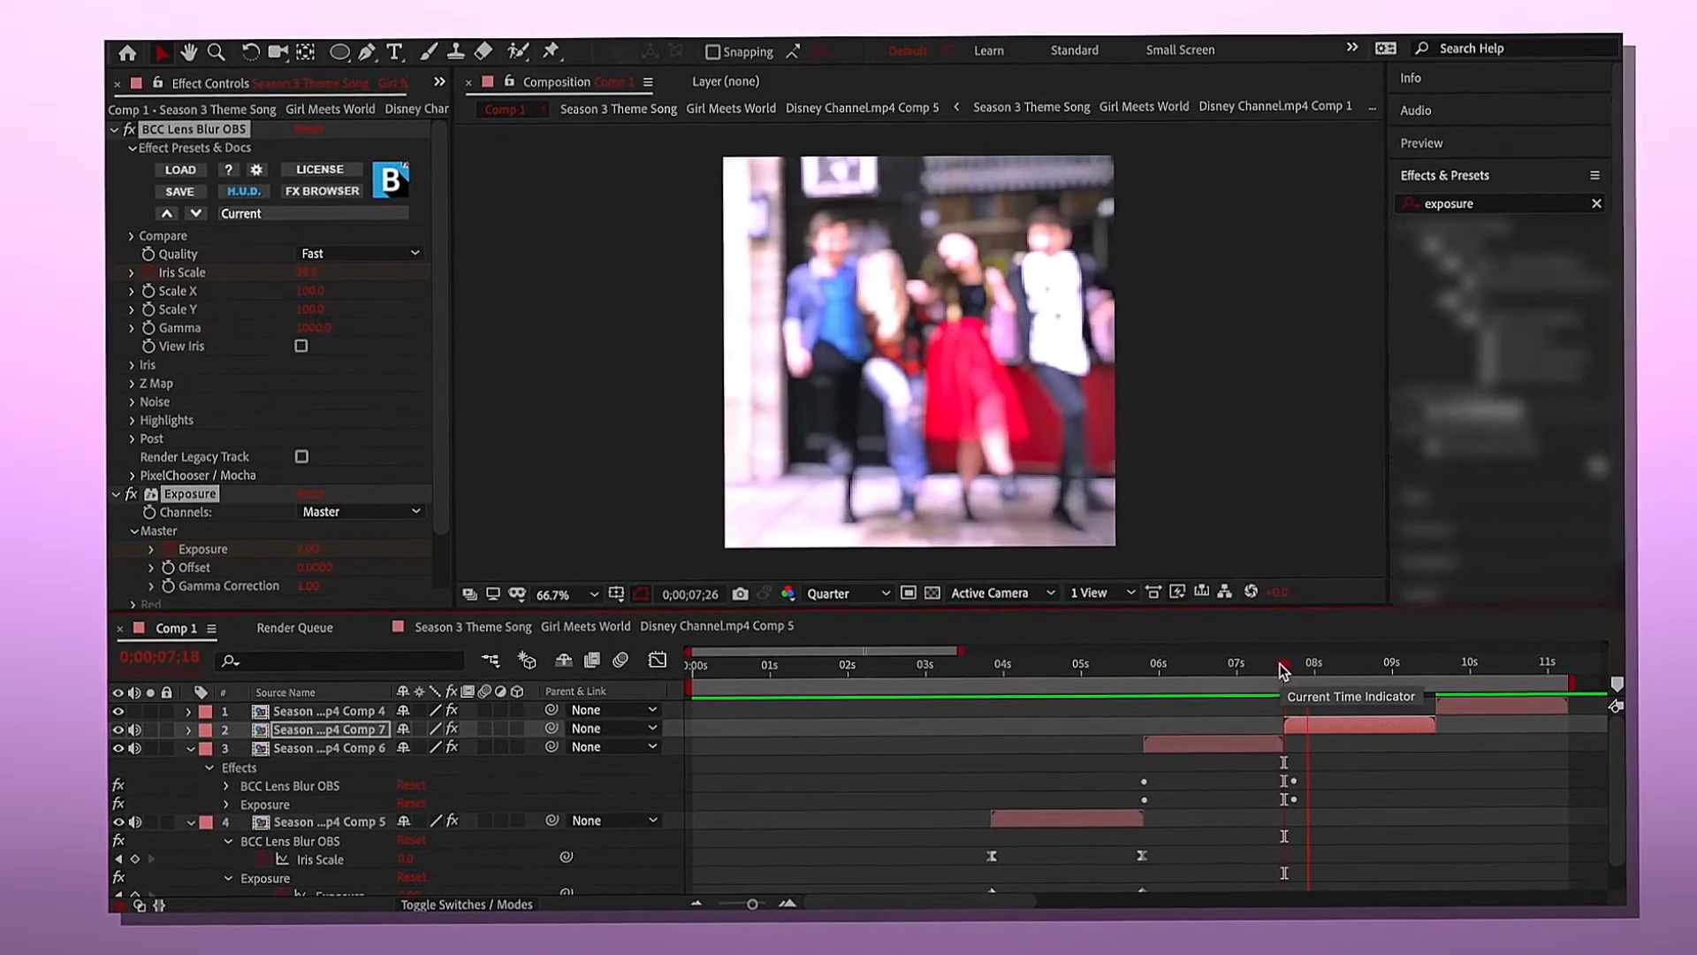
pyautogui.press('space')
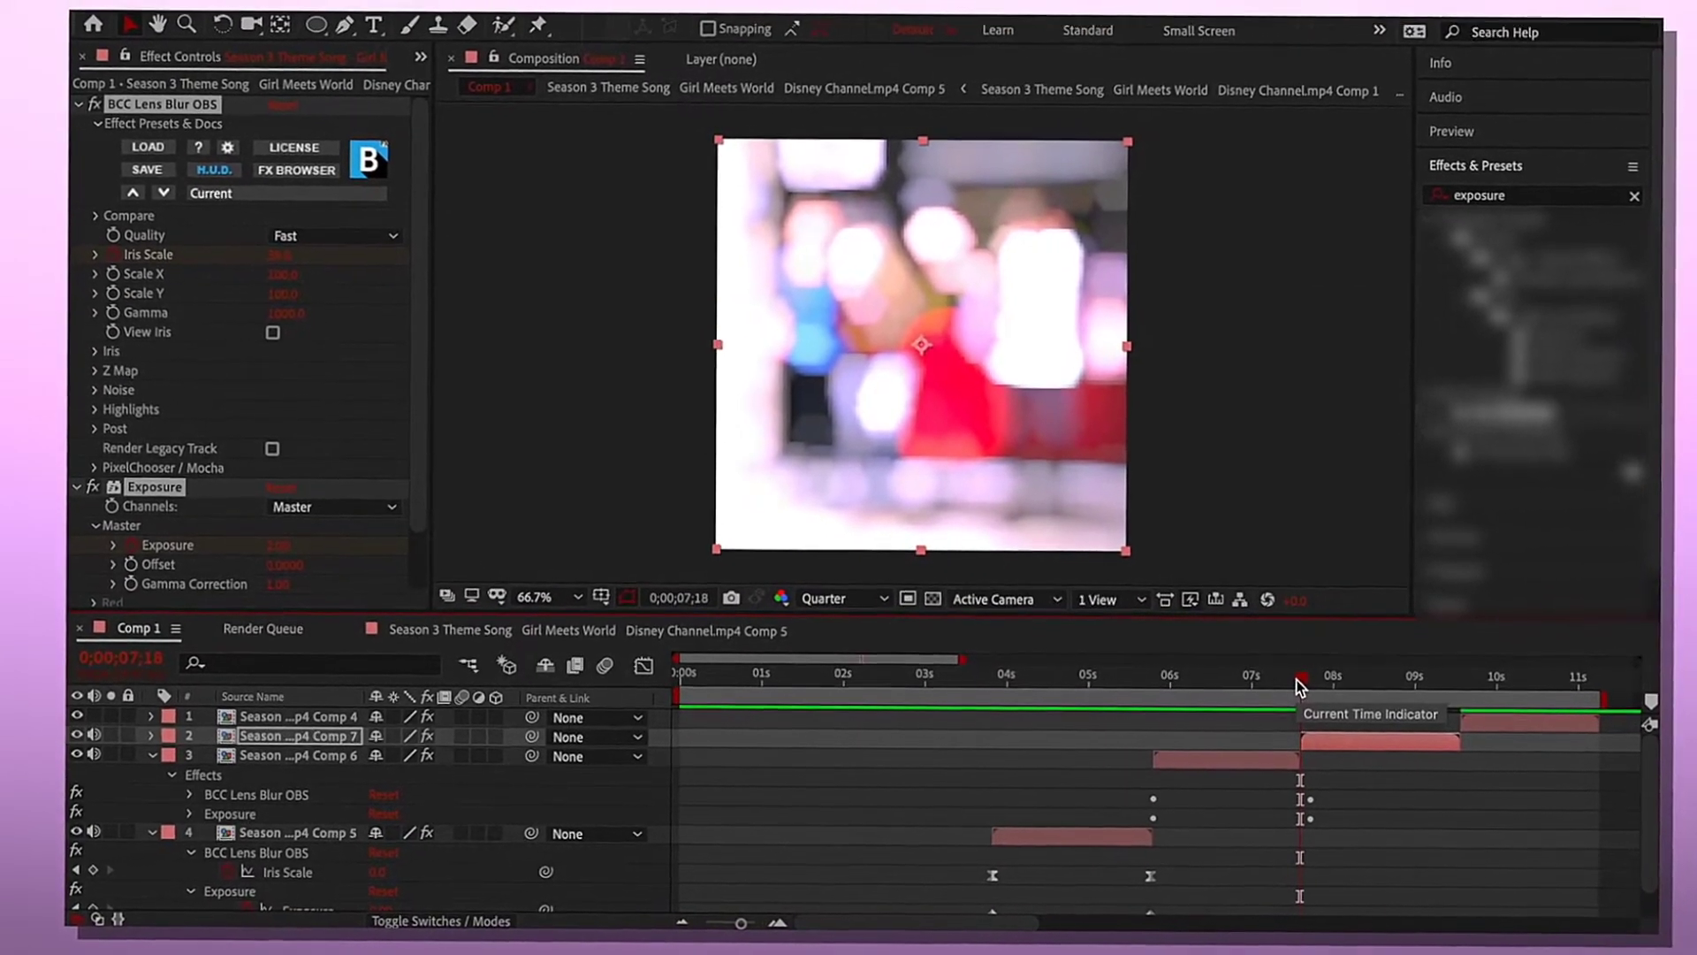
pyautogui.press('space')
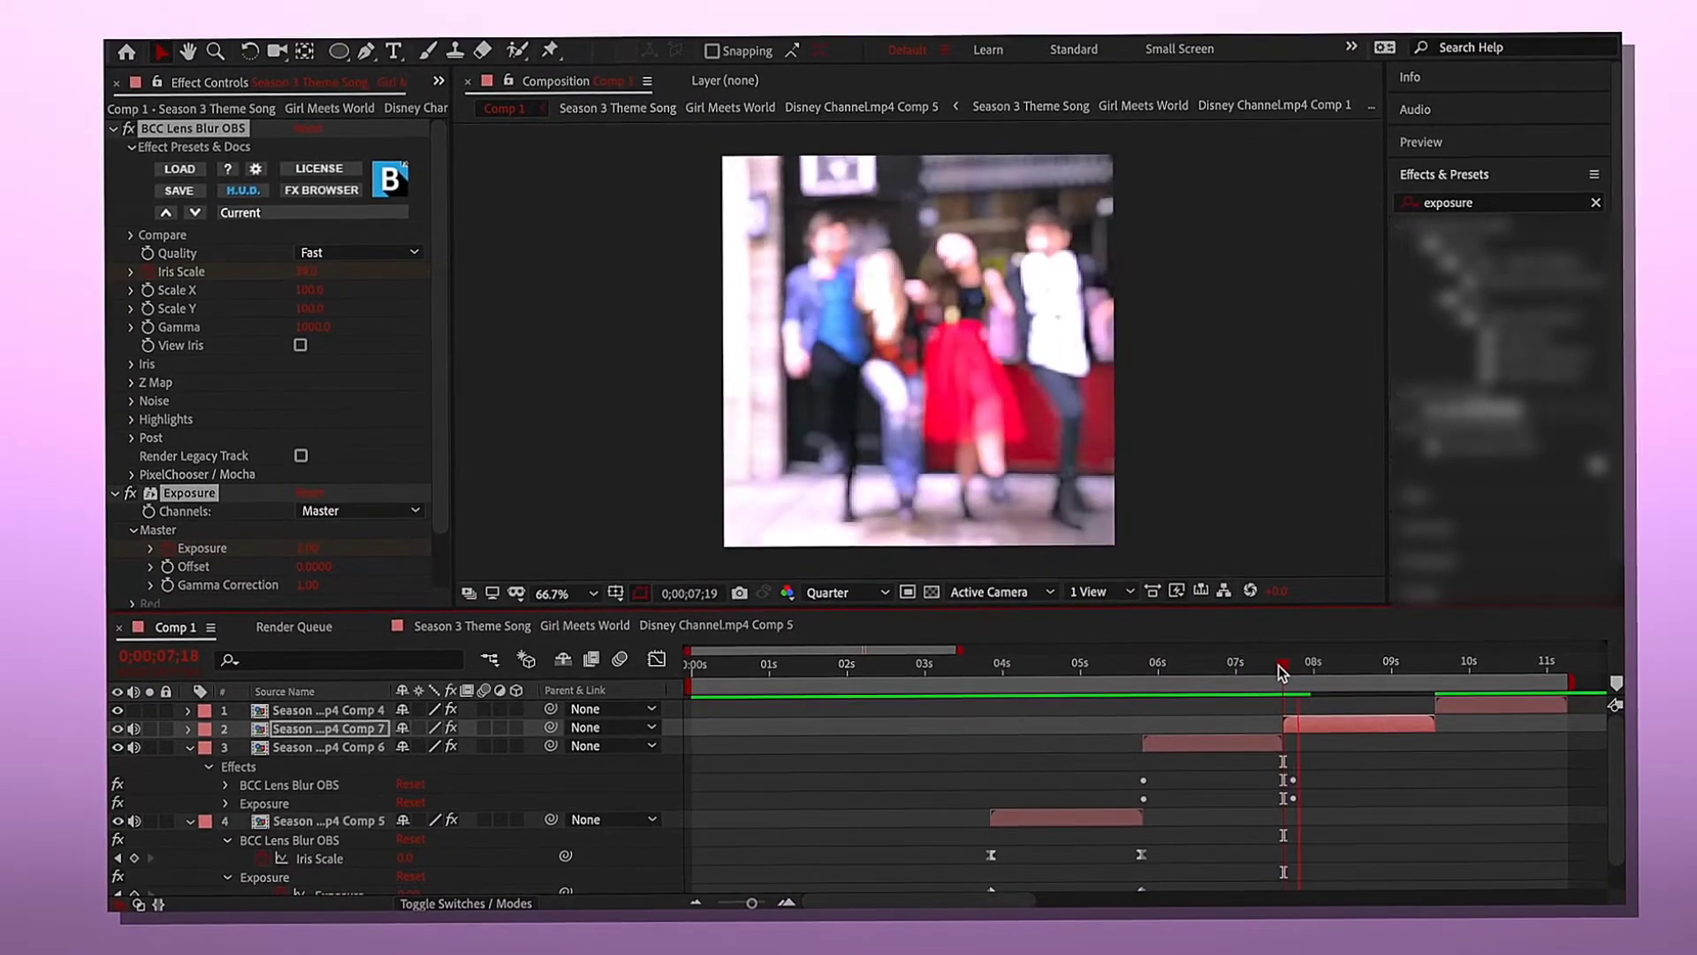
pyautogui.press('space')
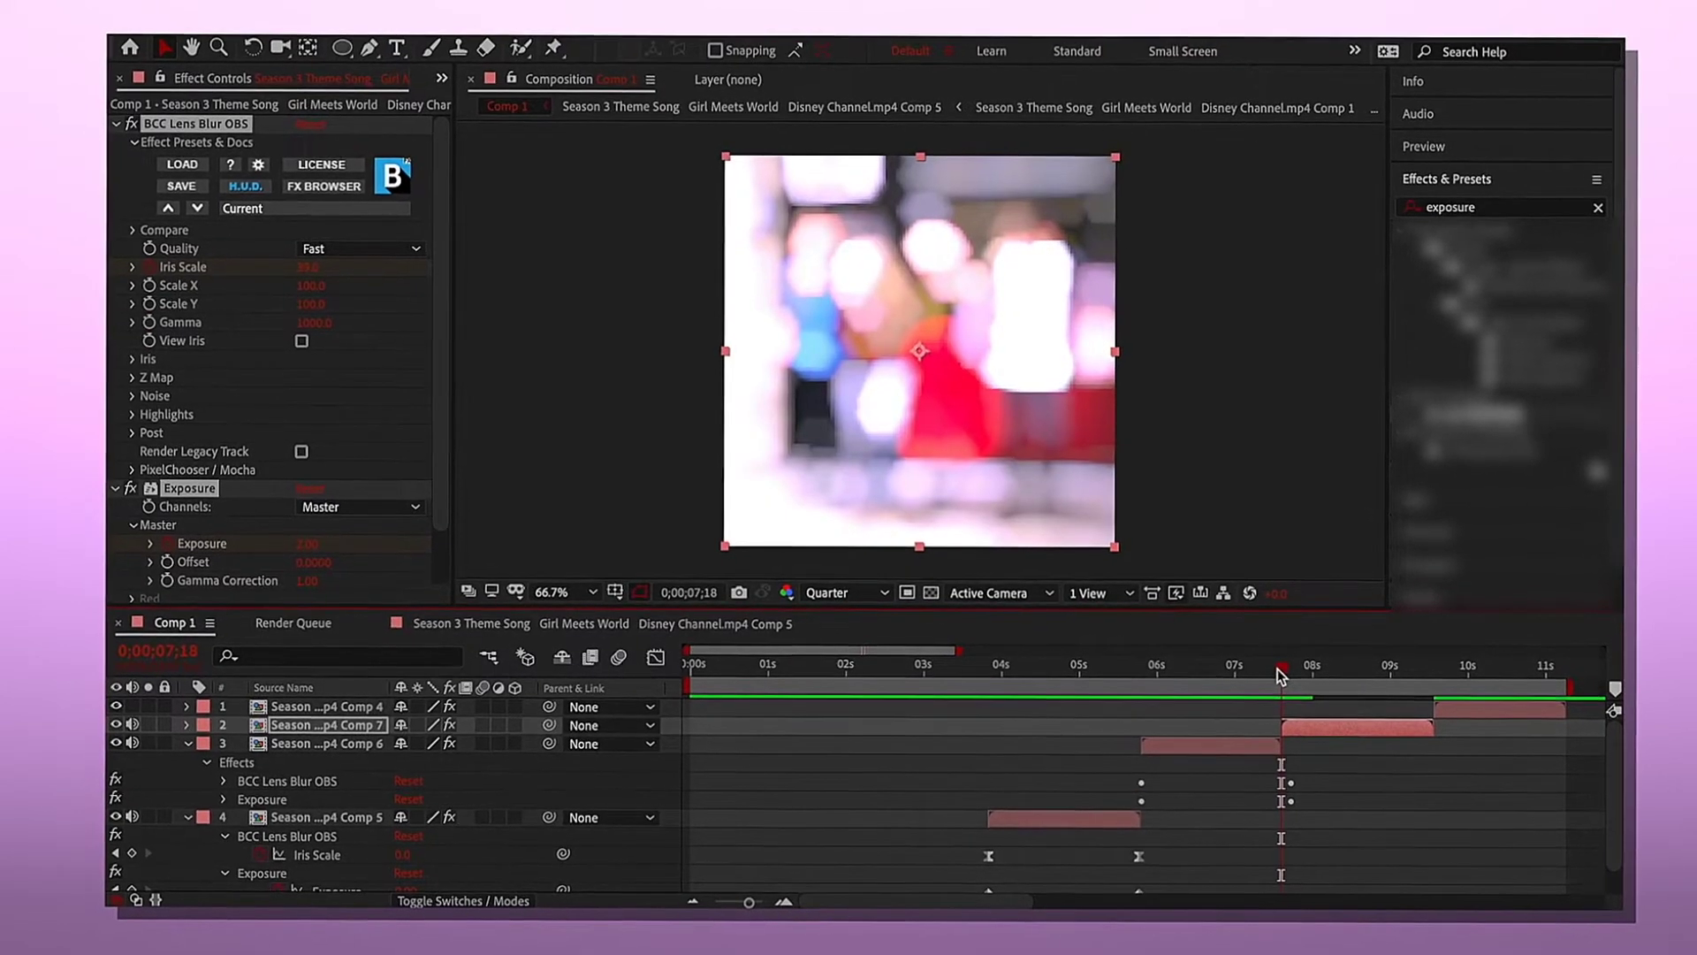
pyautogui.press('space')
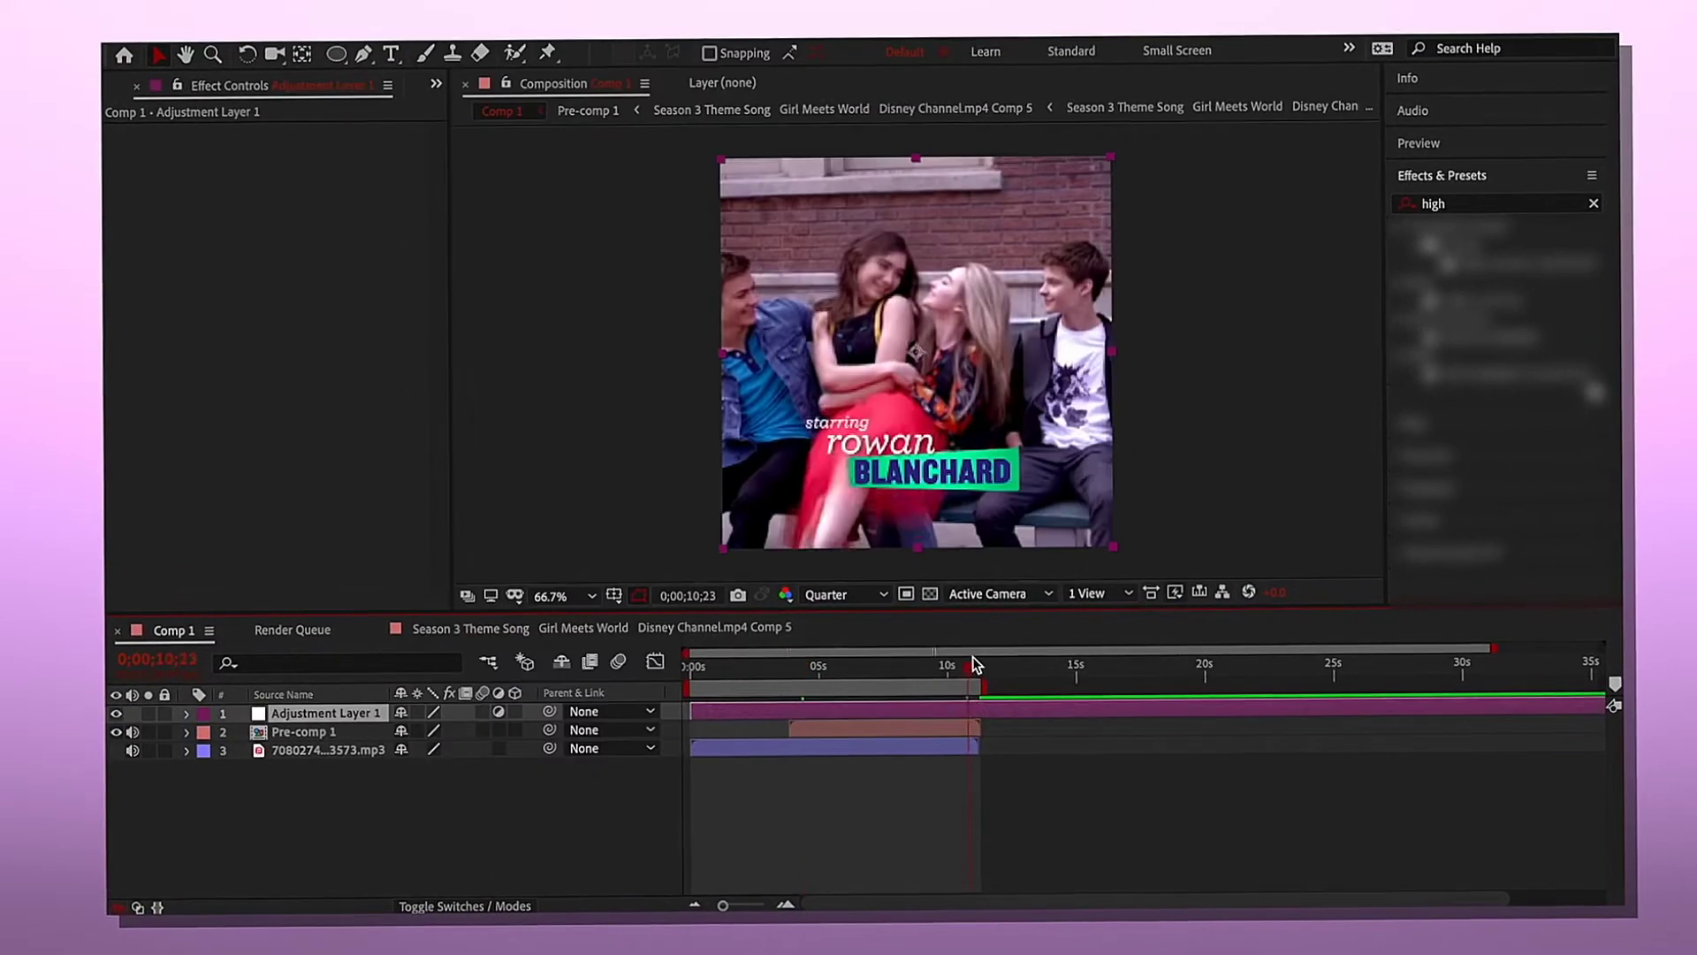
# - Split Adjustment Layer 1 at 0;00;11;07 and delete the portion after the footage ends
pyautogui.moveTo(978, 657); pyautogui.dragTo(979, 665)
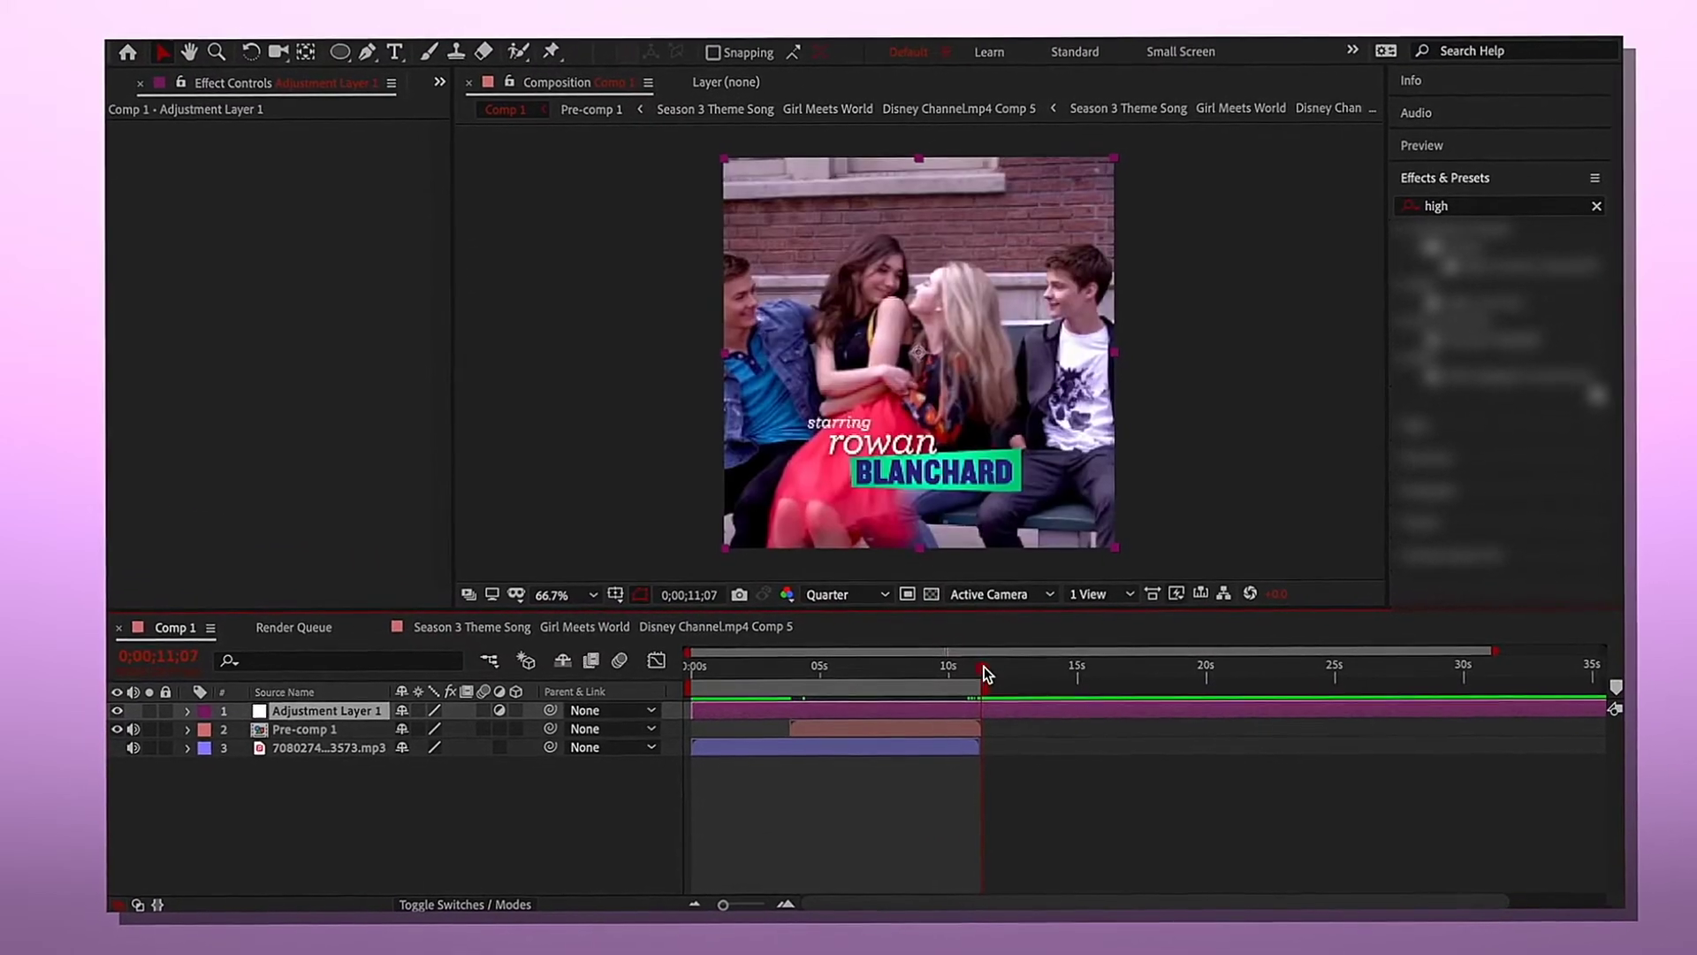
pyautogui.hotkey('ctrl', 'shift', 'd')
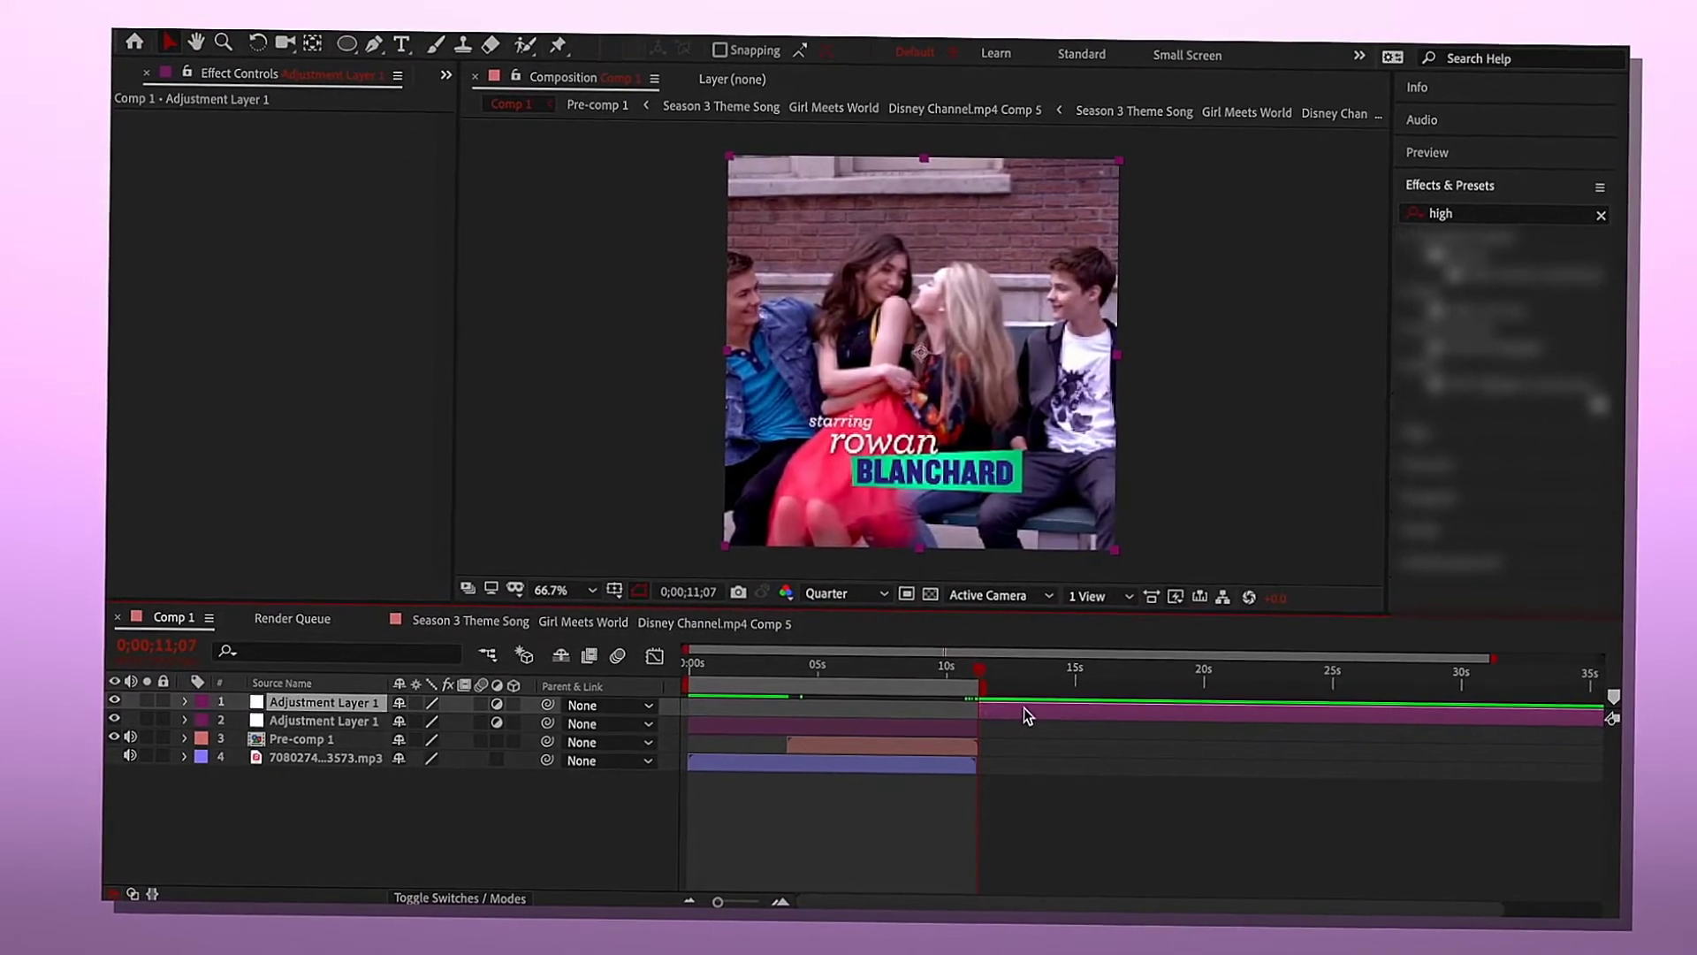
pyautogui.press('Delete')
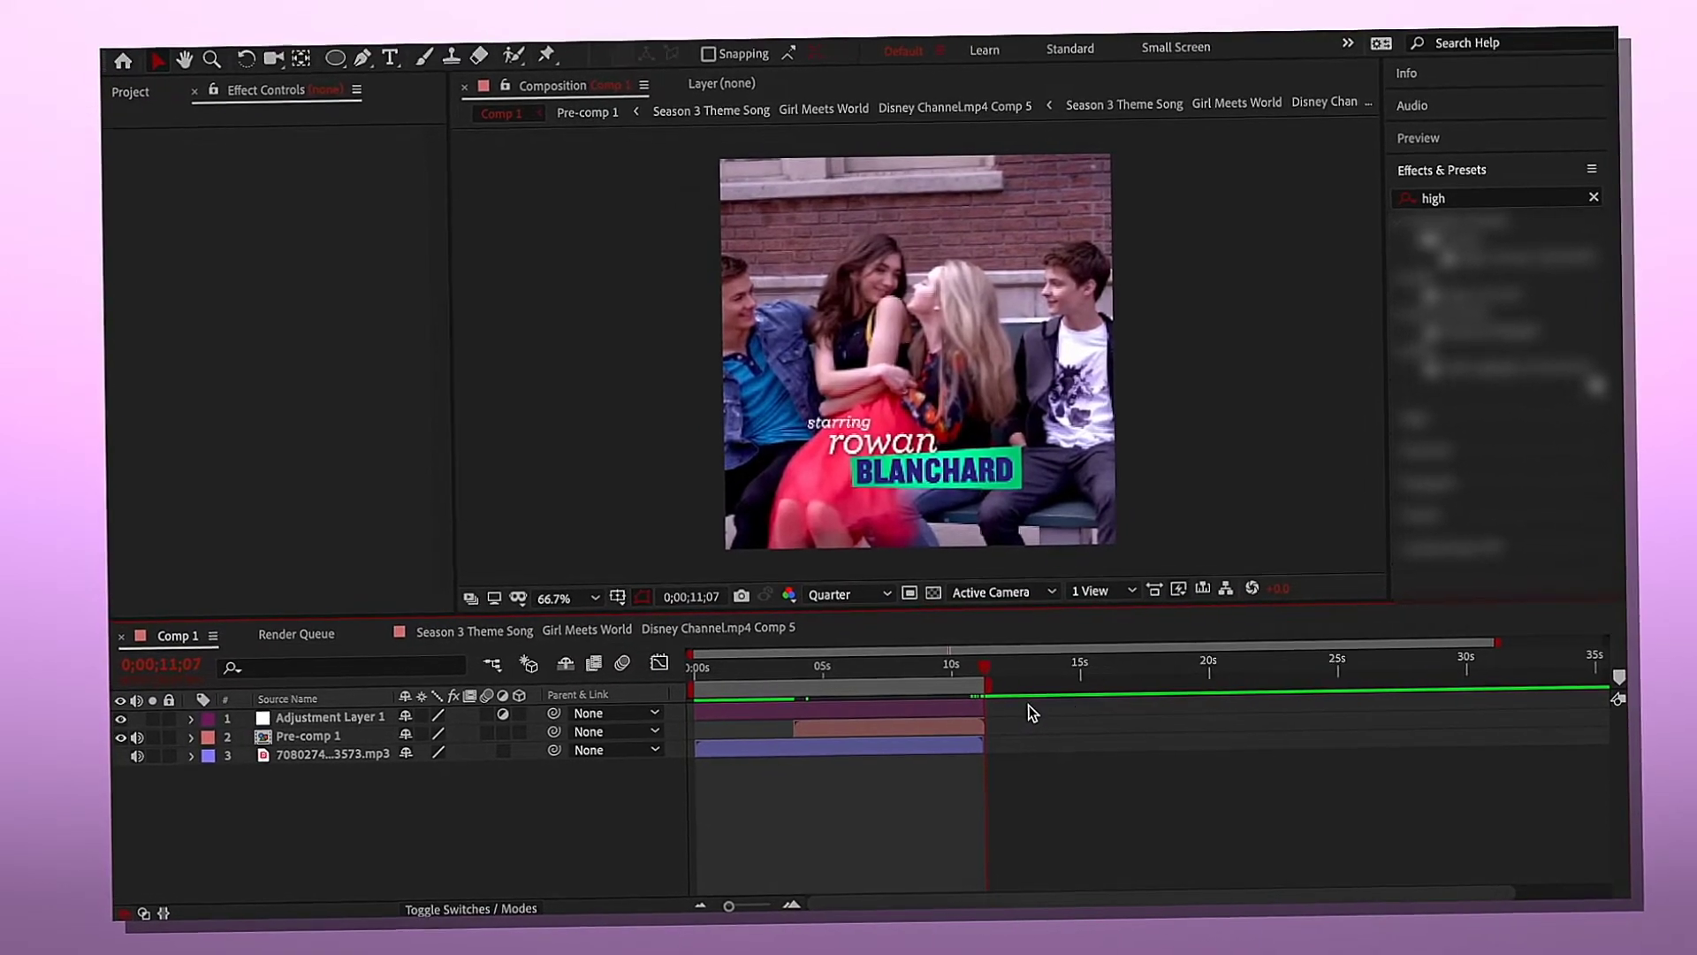
# - Inspect Adjustment Layer 1 on its own at about 7 seconds, then return to Comp 1
pyautogui.click(885, 668)
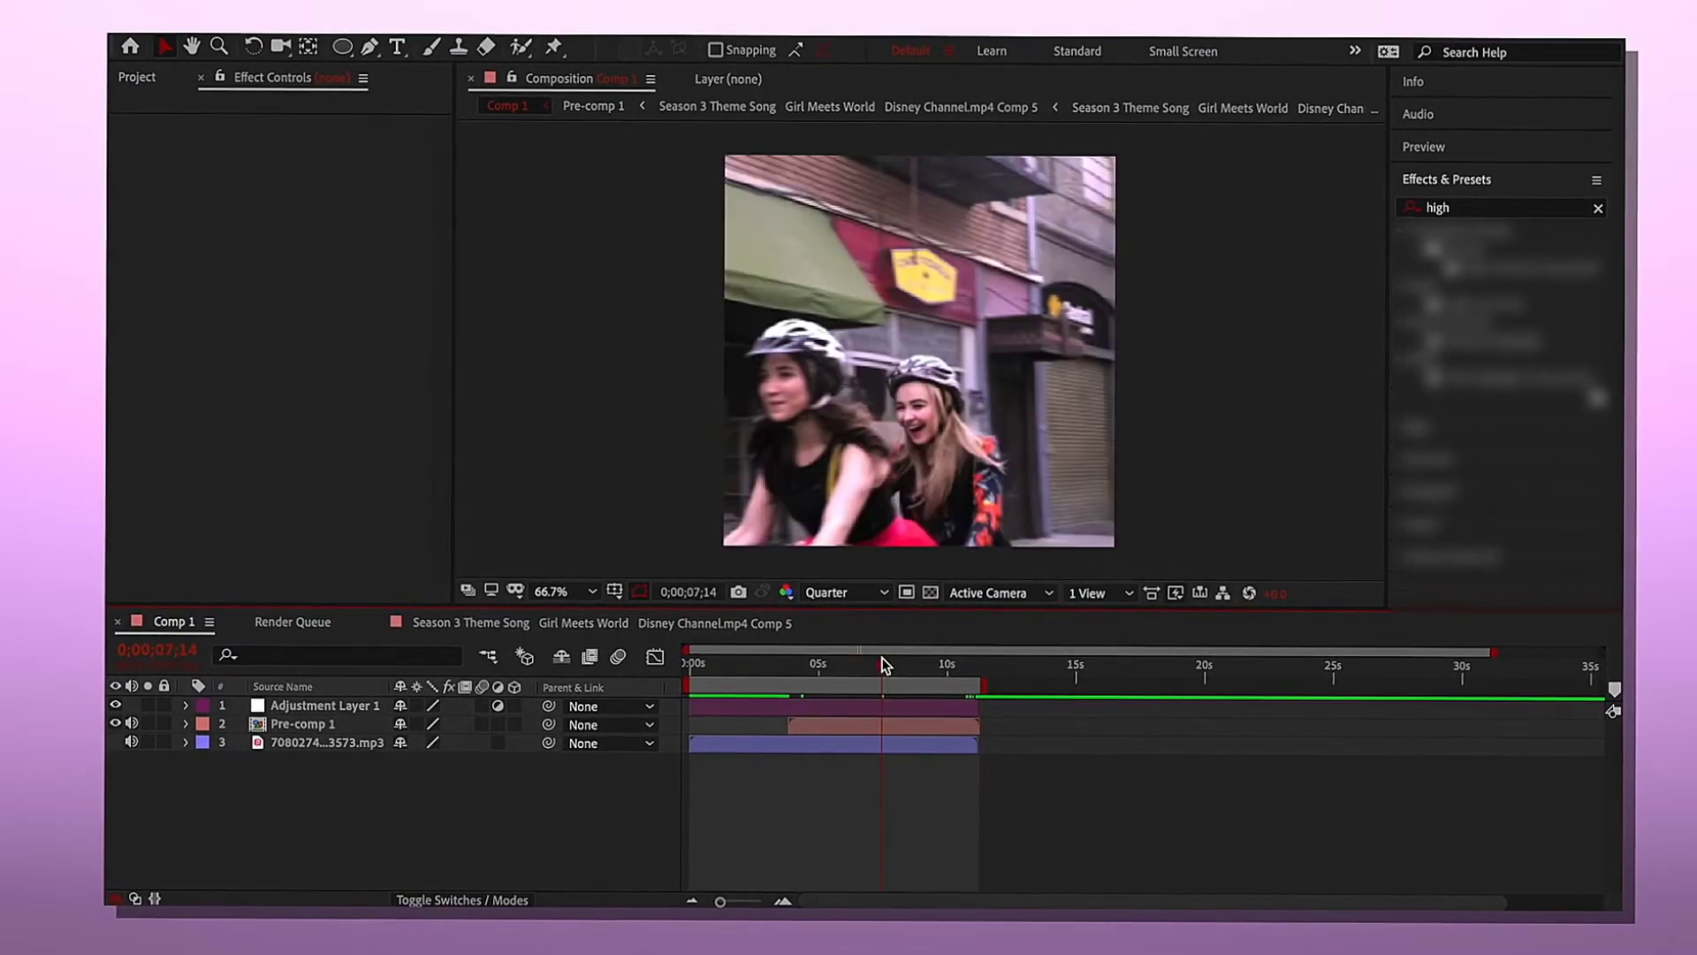
pyautogui.doubleClick(893, 707)
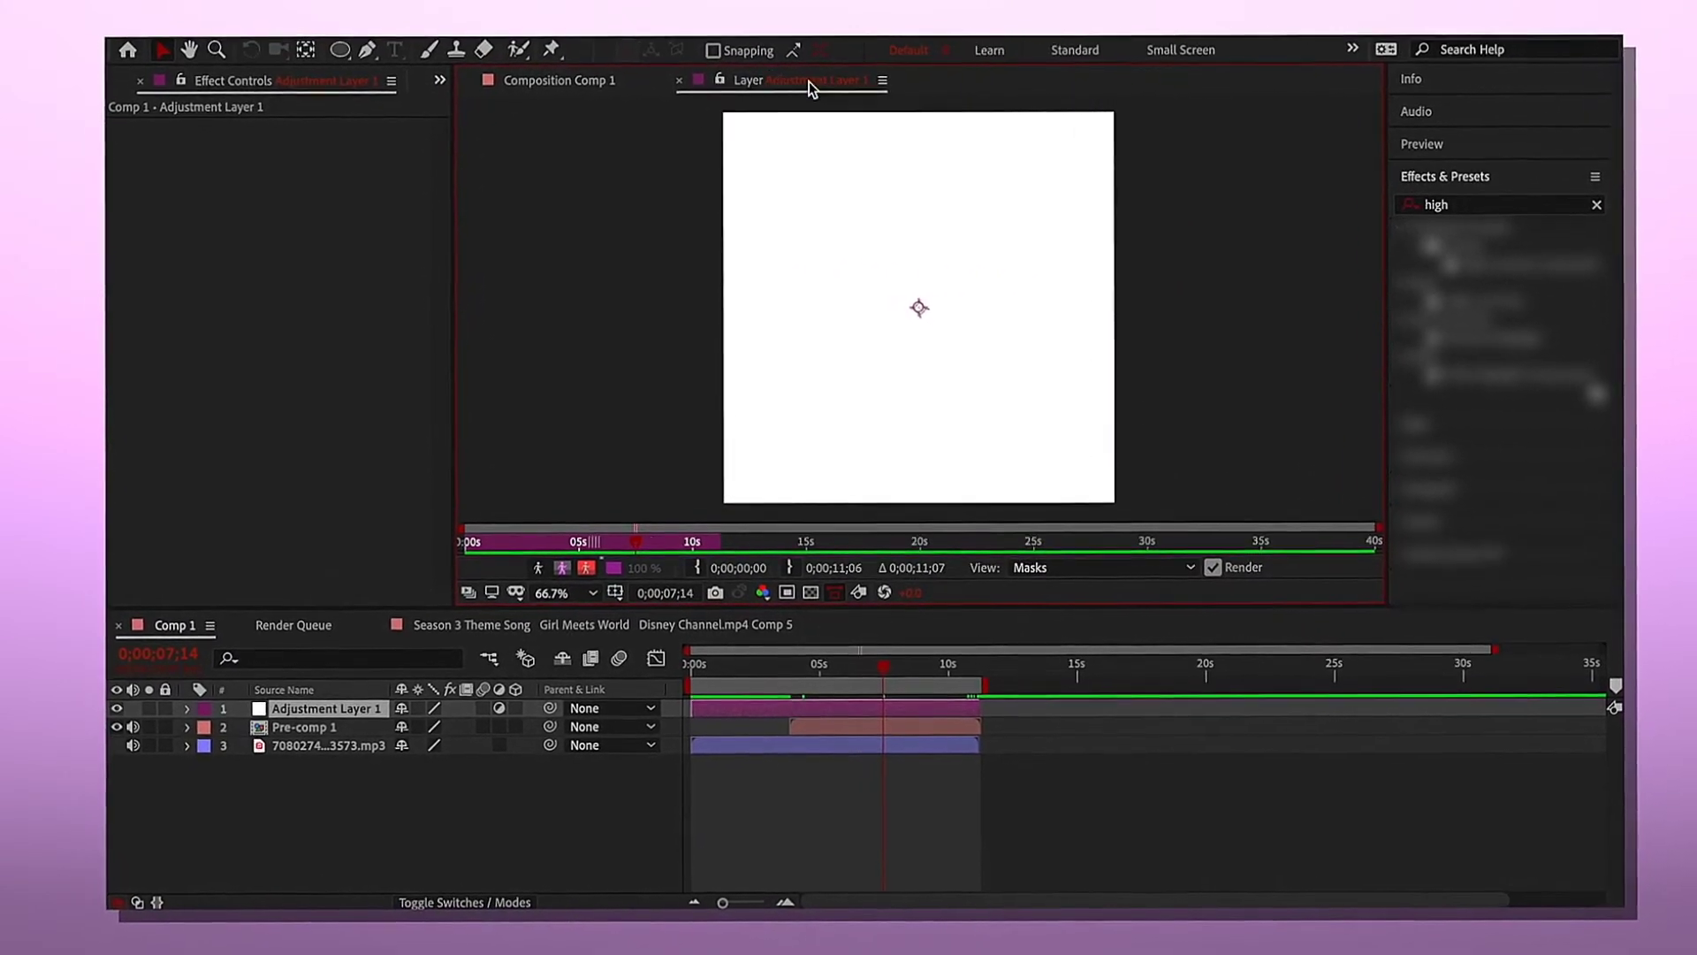
pyautogui.click(682, 80)
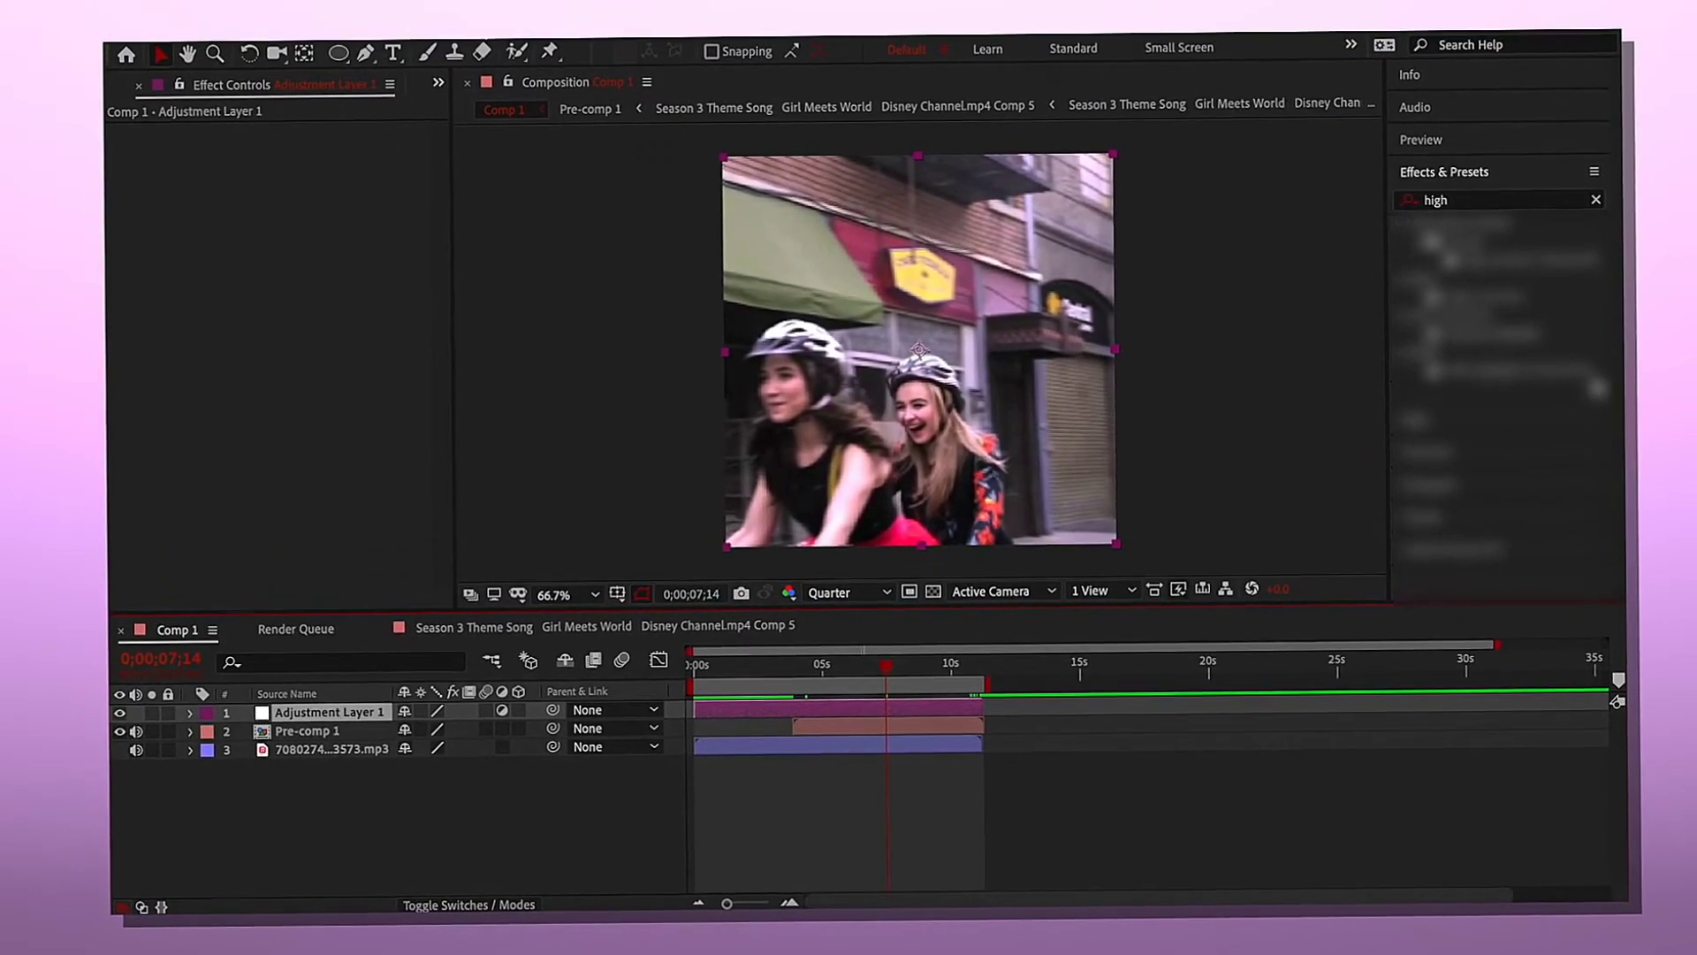
# - Add a new empty text layer to Comp 1 via Layer > New > Text
pyautogui.click(490, 25)
pyautogui.moveTo(492, 41)
pyautogui.click(703, 39)
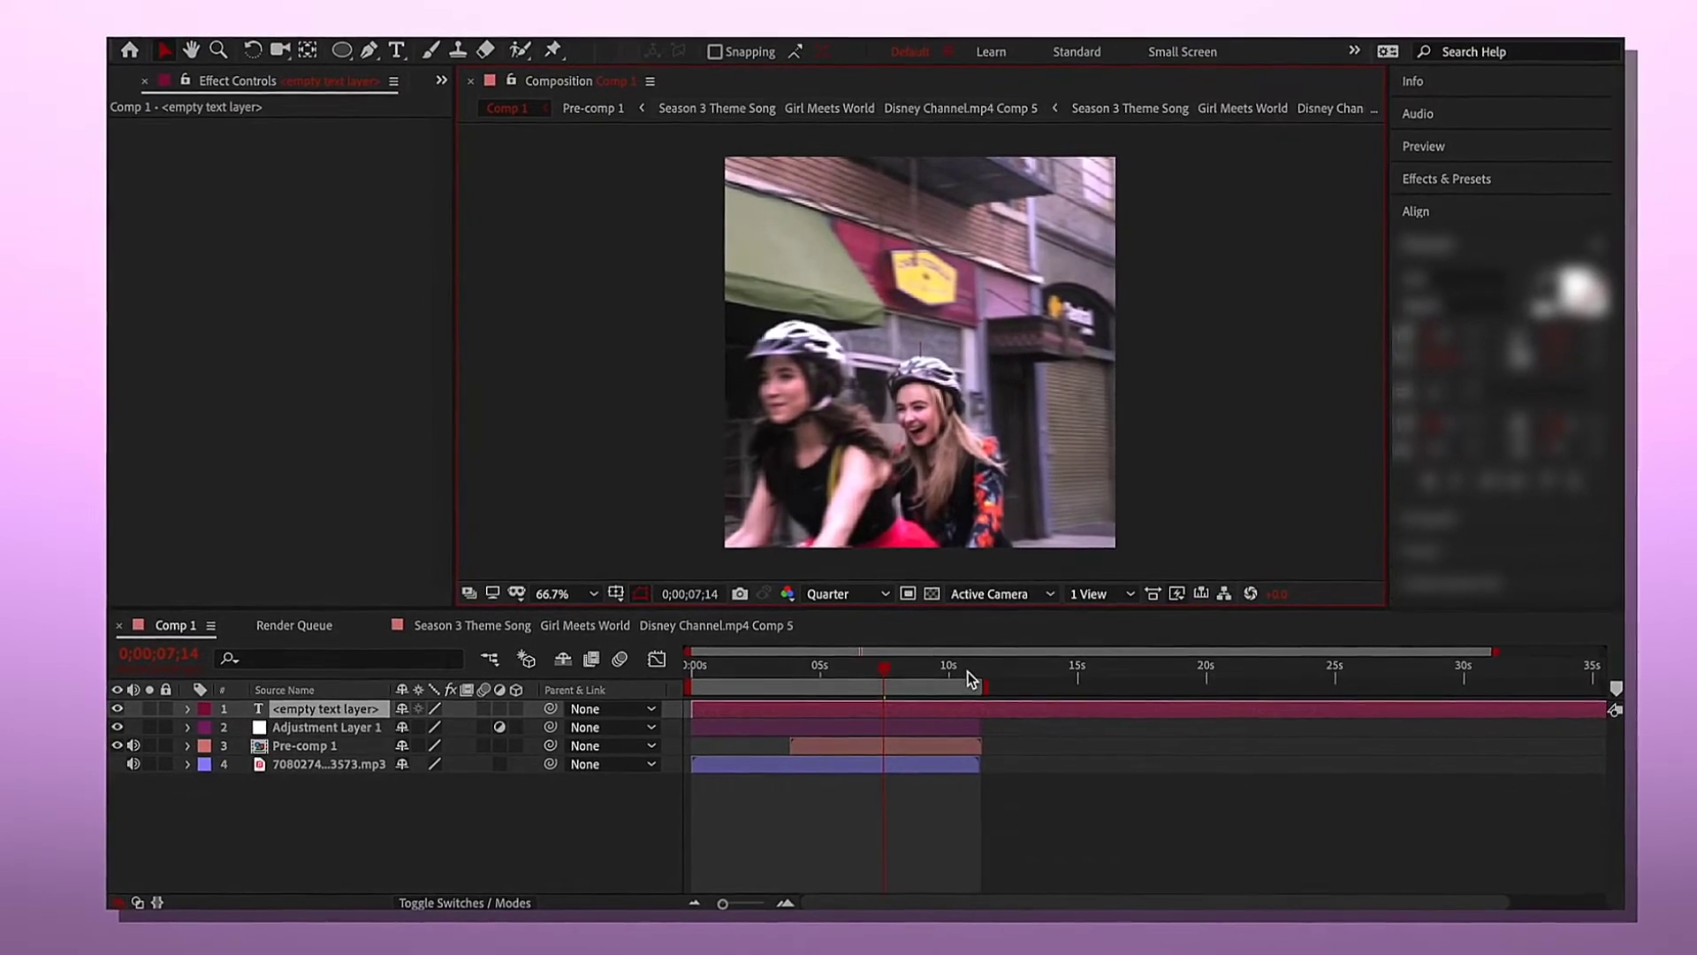
# - Trim the text layer to end at 11 seconds and type the caption YOU'RE THE ONLY FRIEND I NEED
pyautogui.click(979, 665)
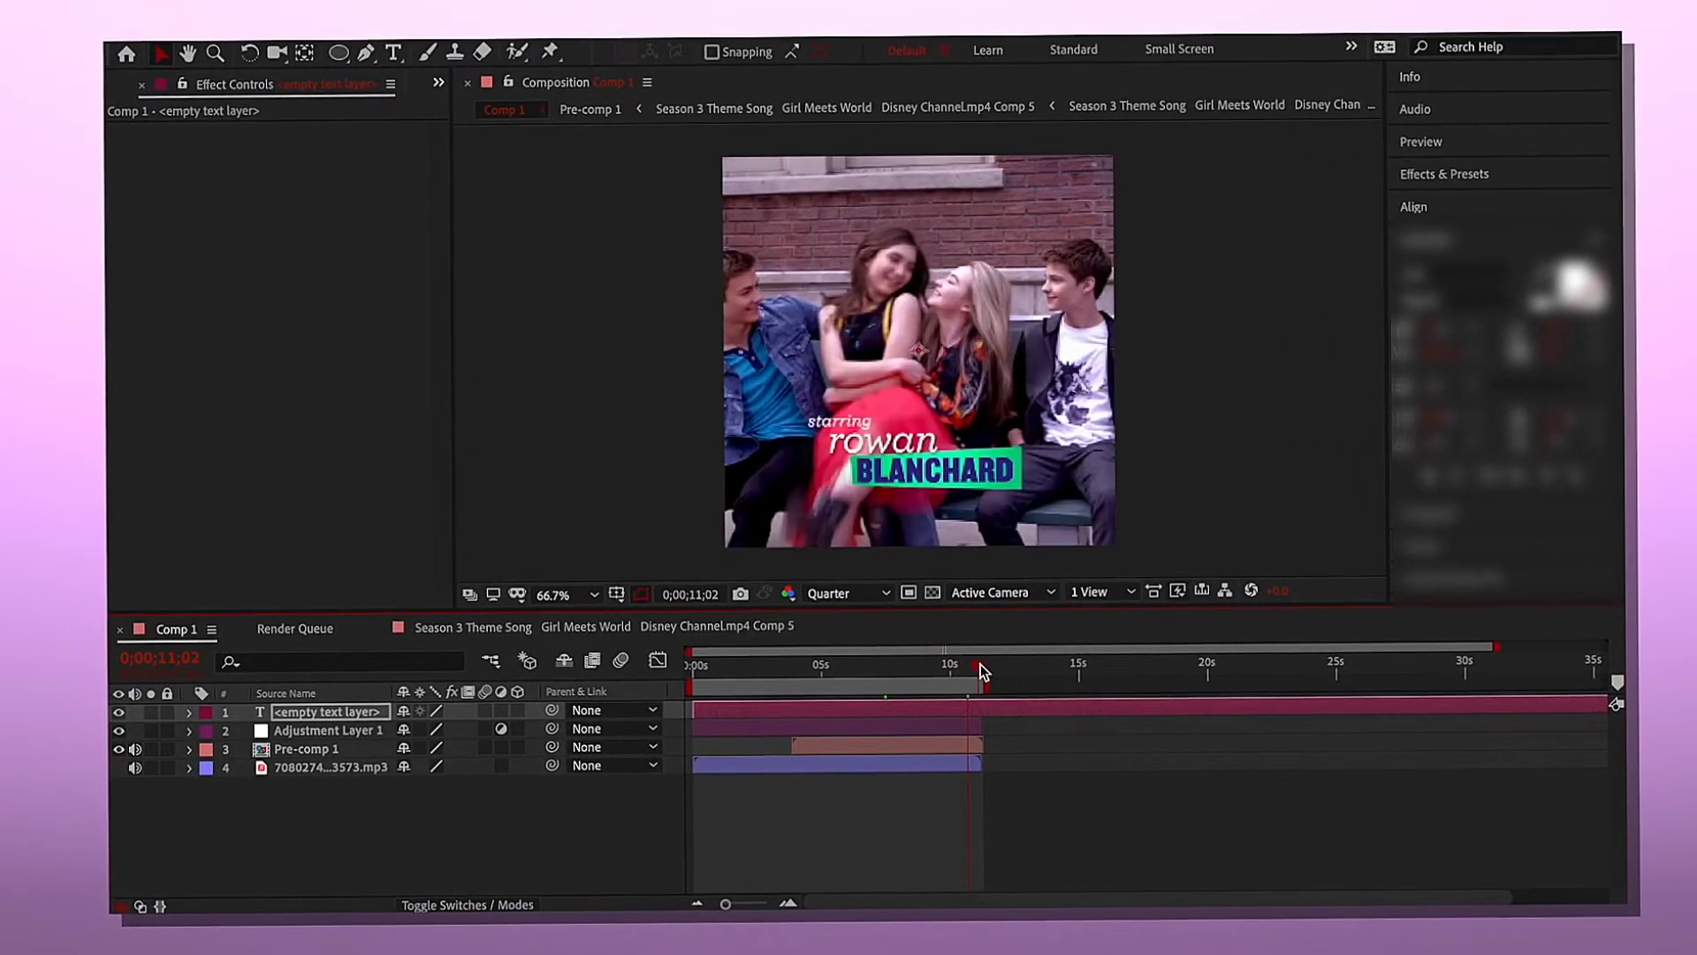
pyautogui.hotkey('alt', ']')
pyautogui.hotkey('ctrl', 't')
pyautogui.click(840, 664)
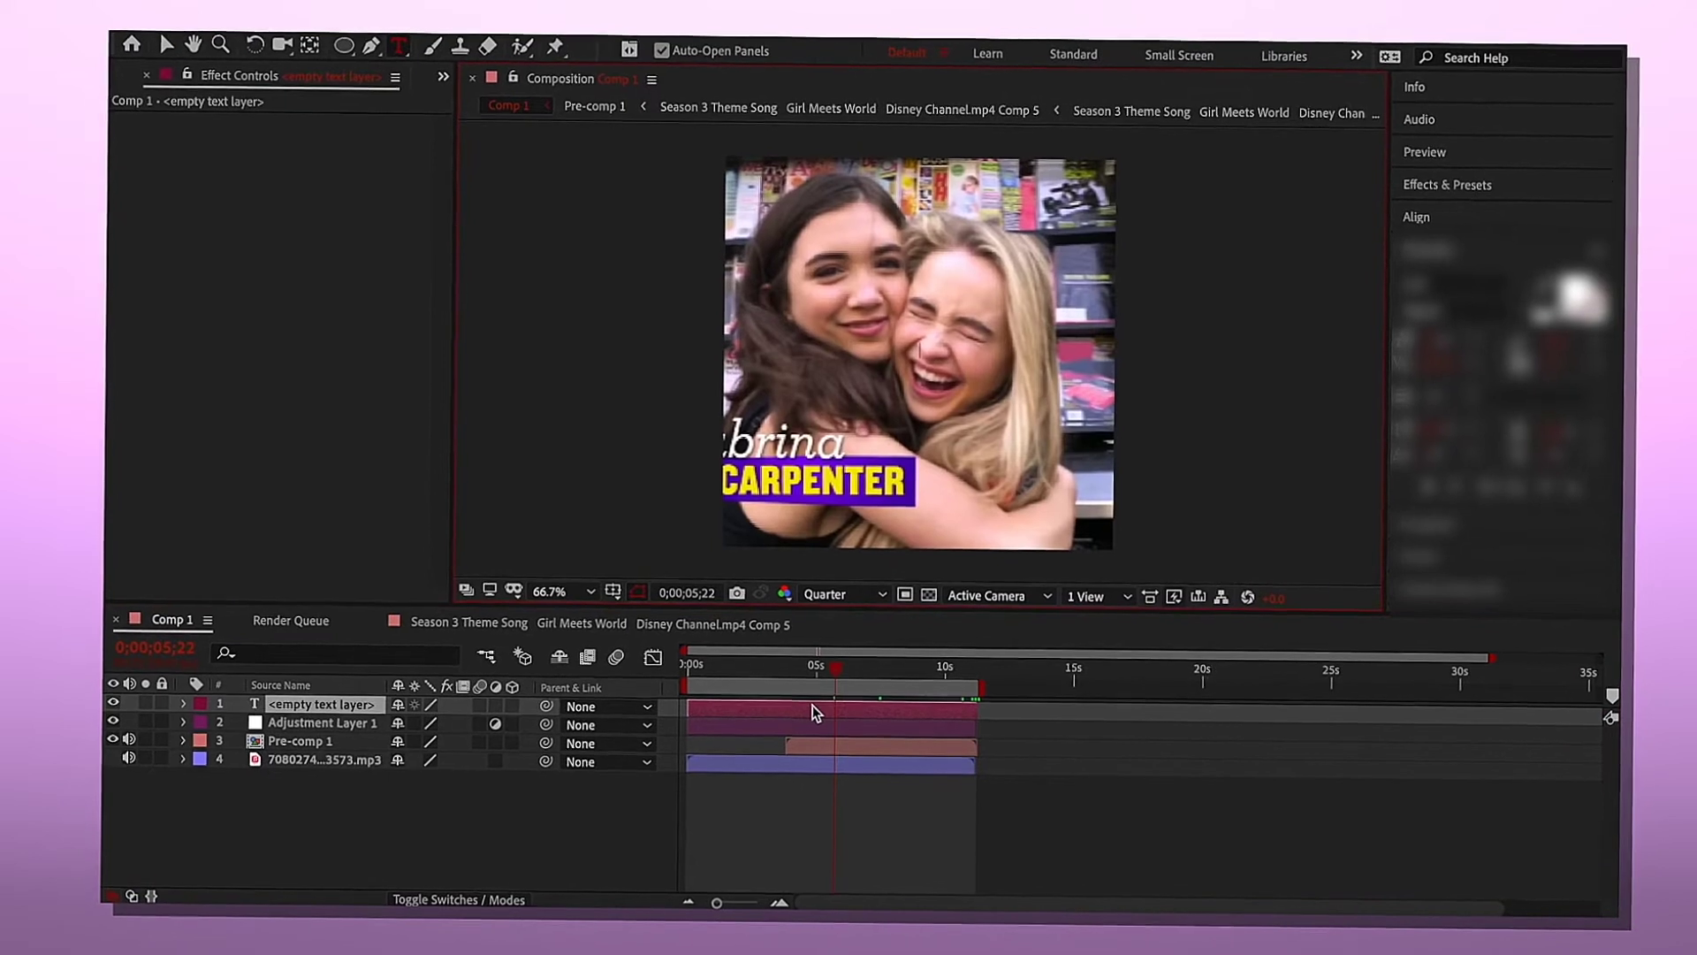
pyautogui.click(788, 665)
pyautogui.write("YOU'RE THE ONLY FRIEND I NEED.")
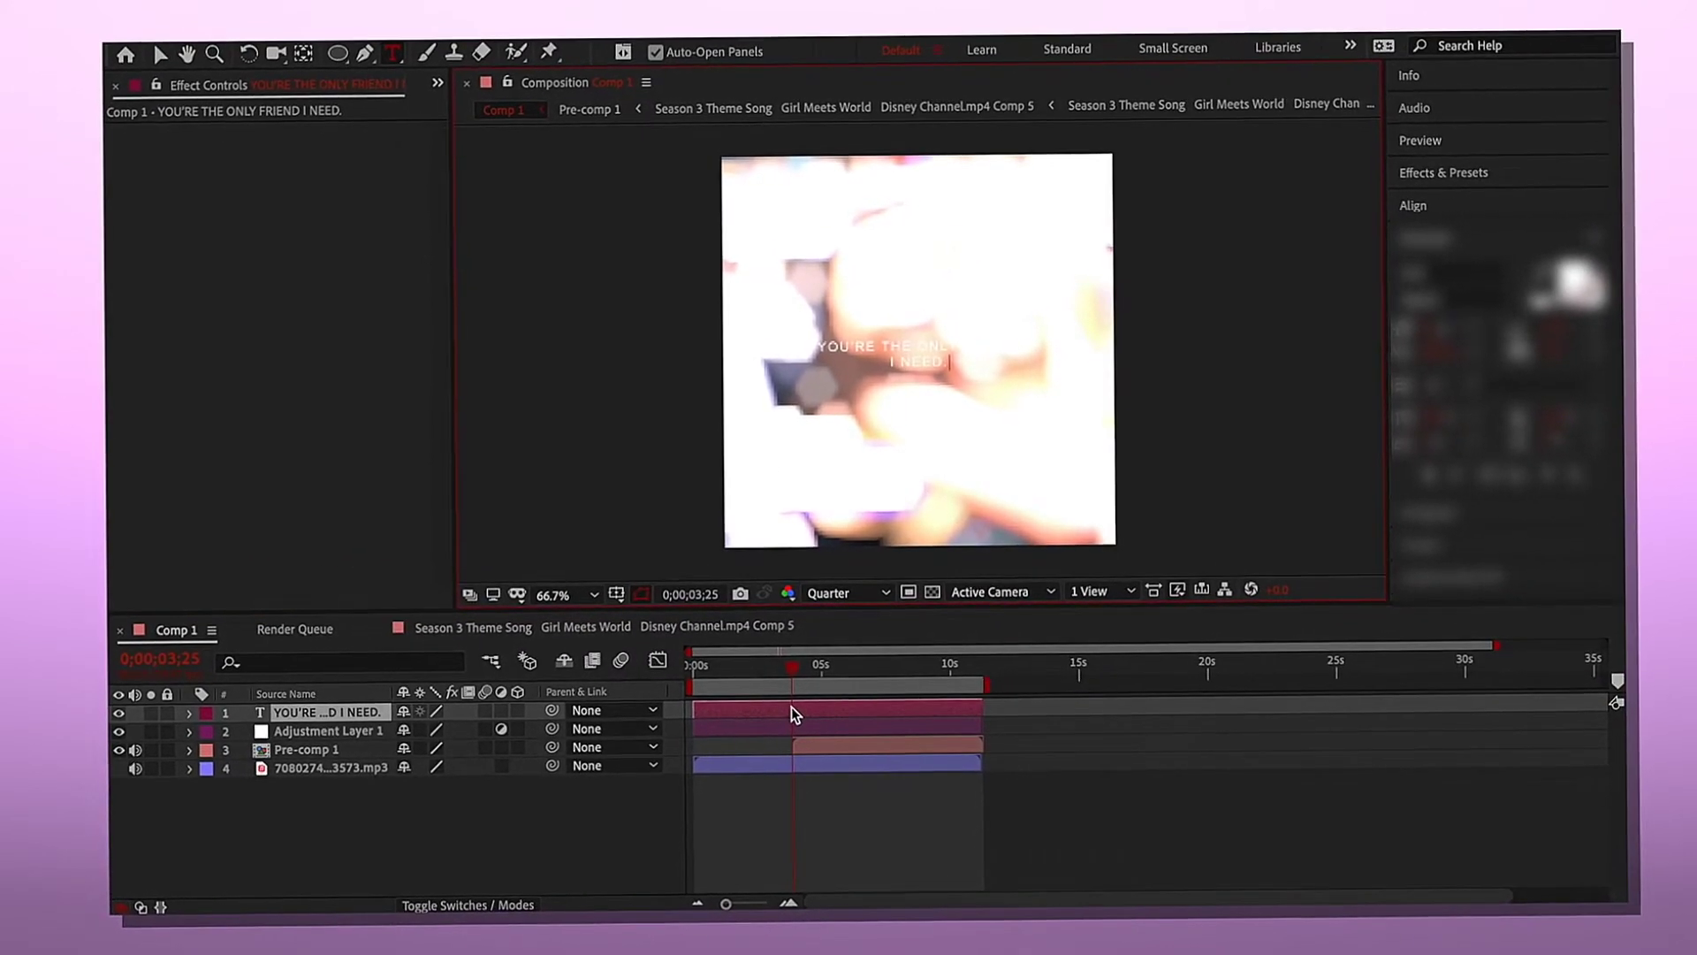
pyautogui.moveTo(794, 664); pyautogui.dragTo(822, 670)
pyautogui.press('capslock')
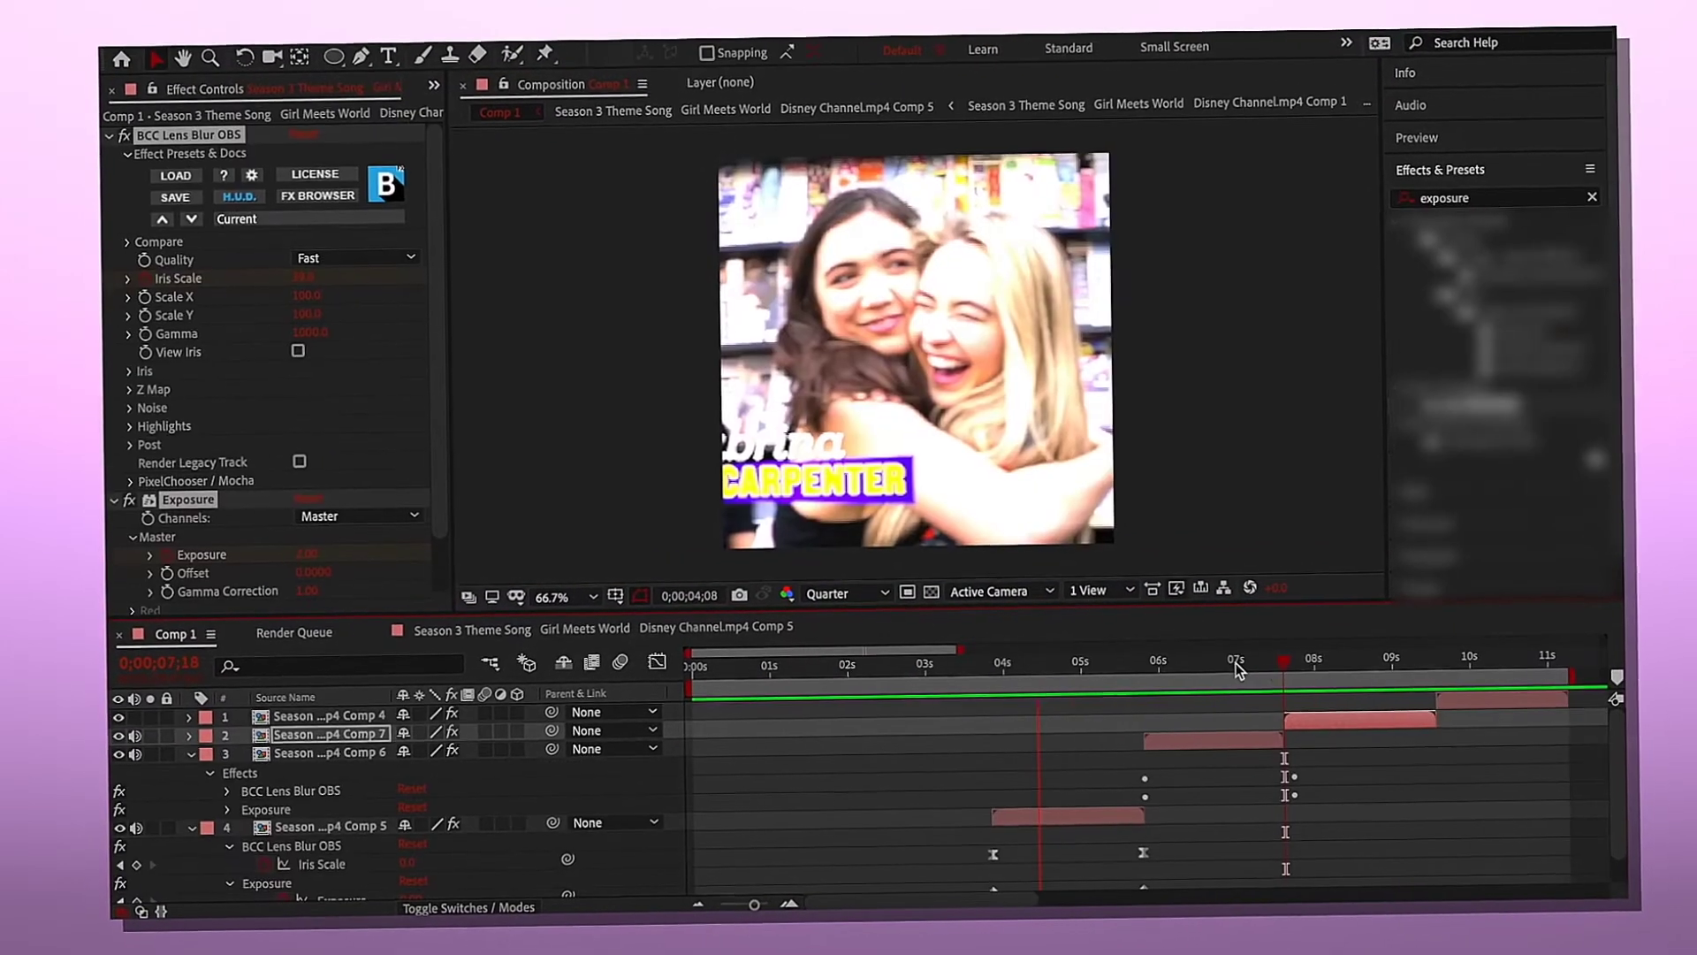
pyautogui.click(1236, 663)
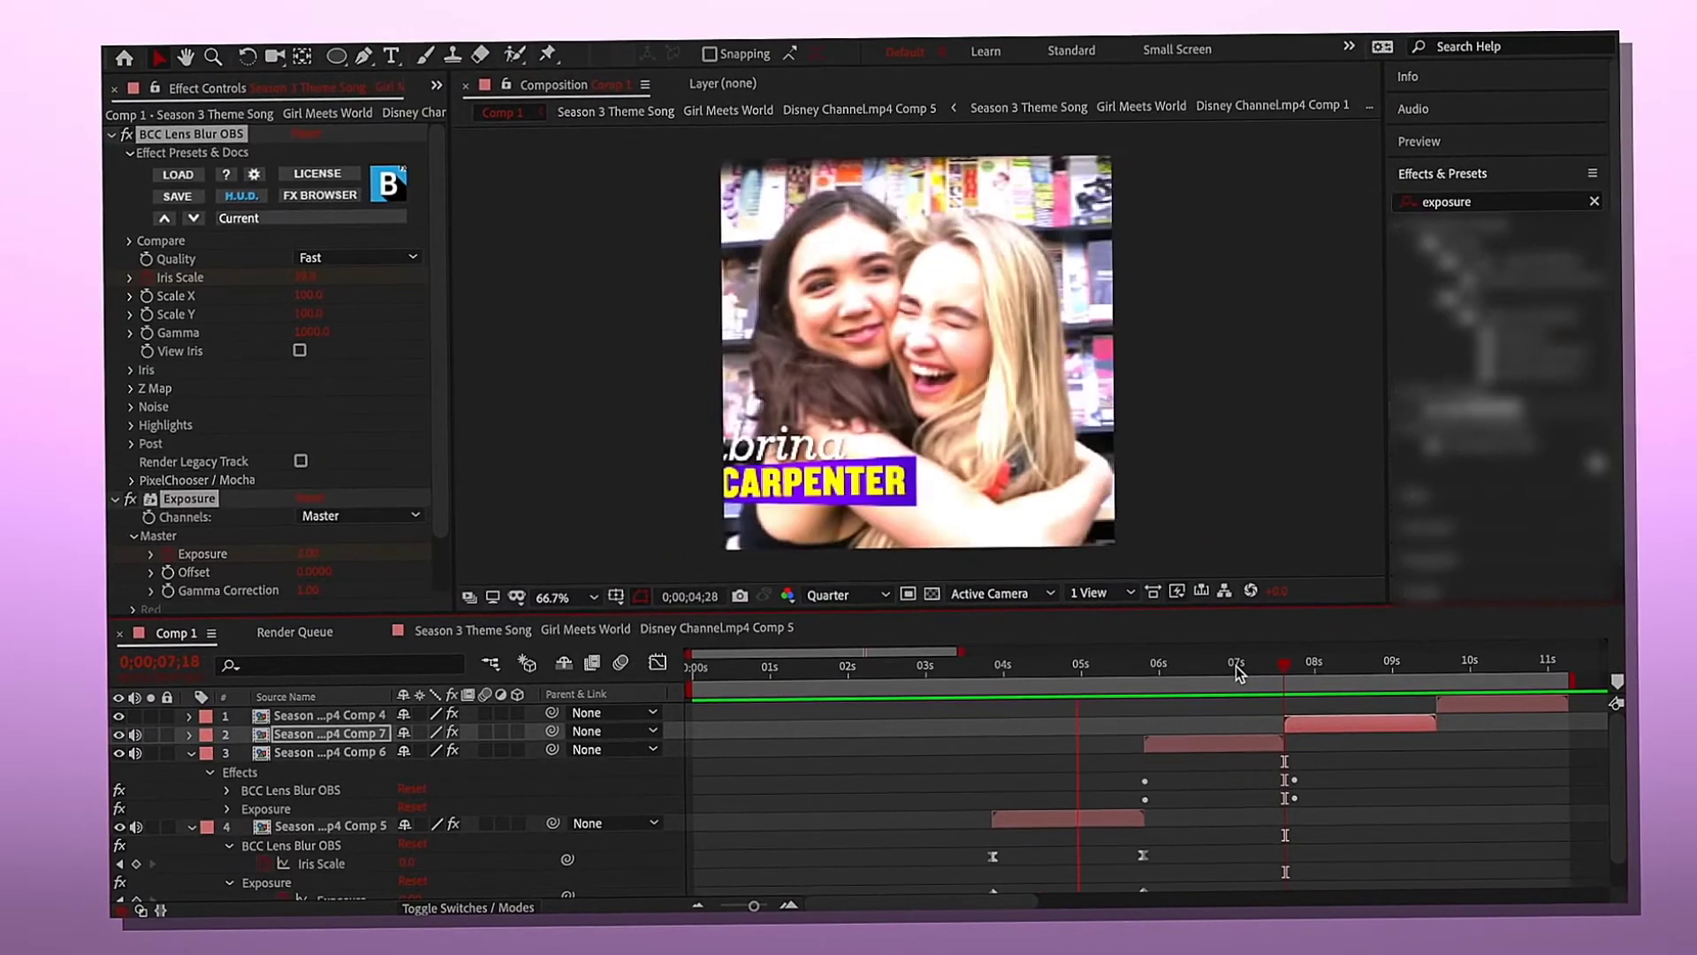
# - Set the caption's Drop Shadow Distance to 9 and preview the shadowed text around 5 seconds
pyautogui.press('space')
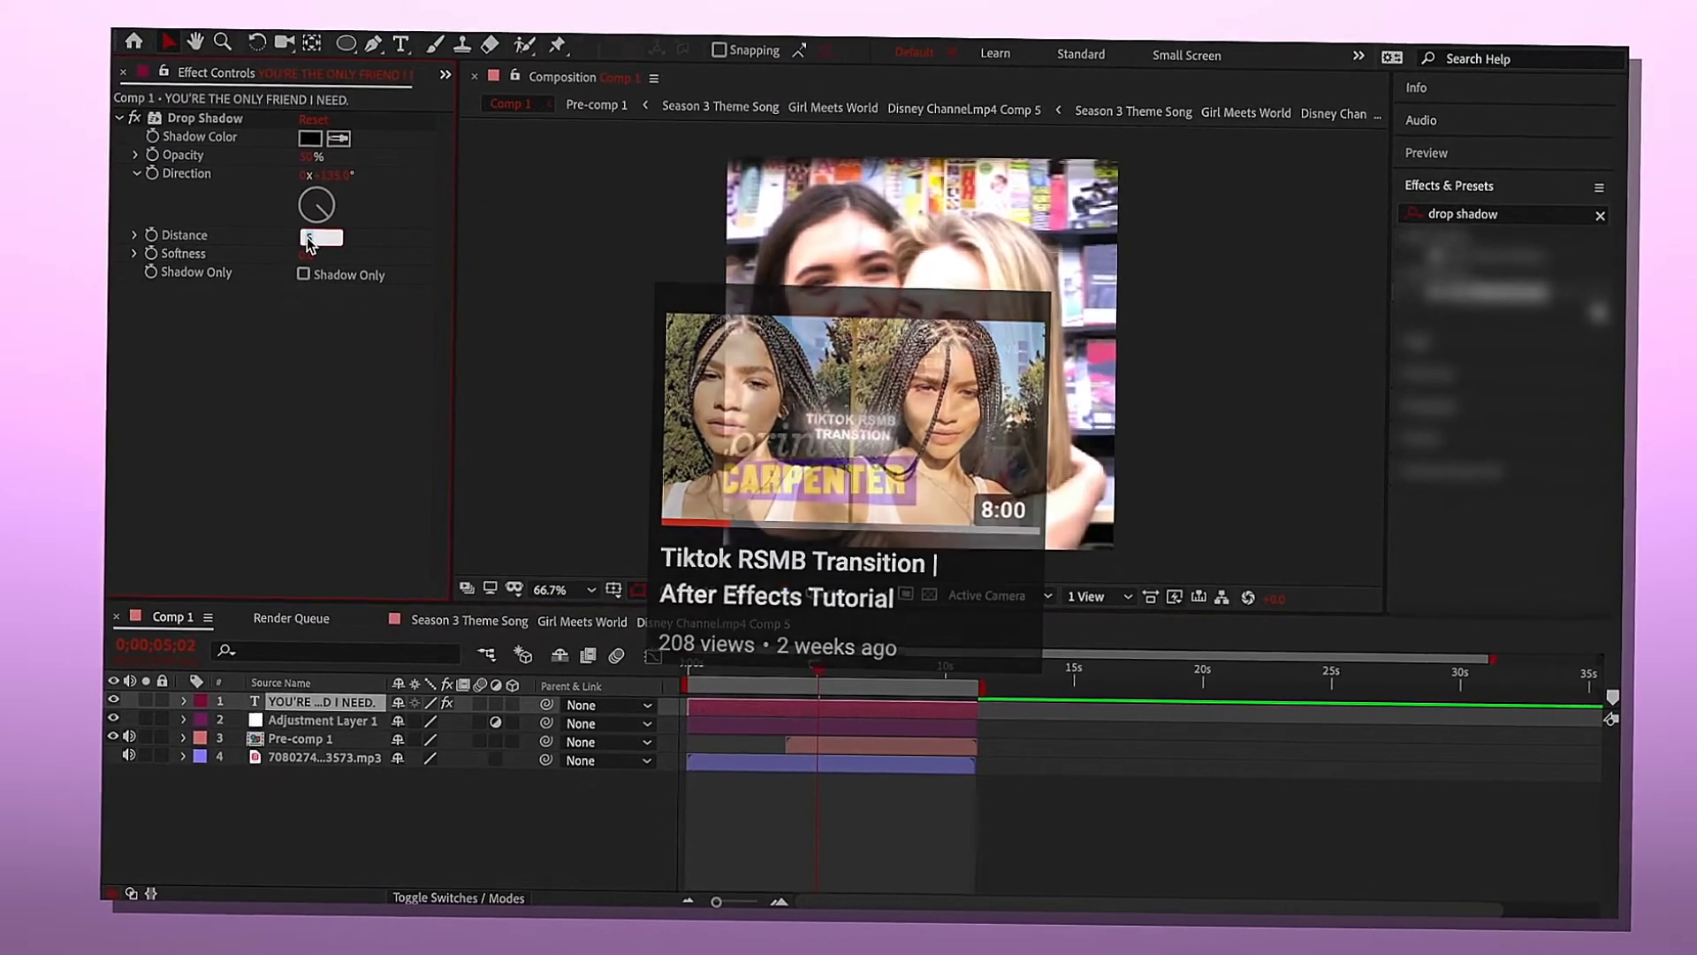
pyautogui.click(305, 238)
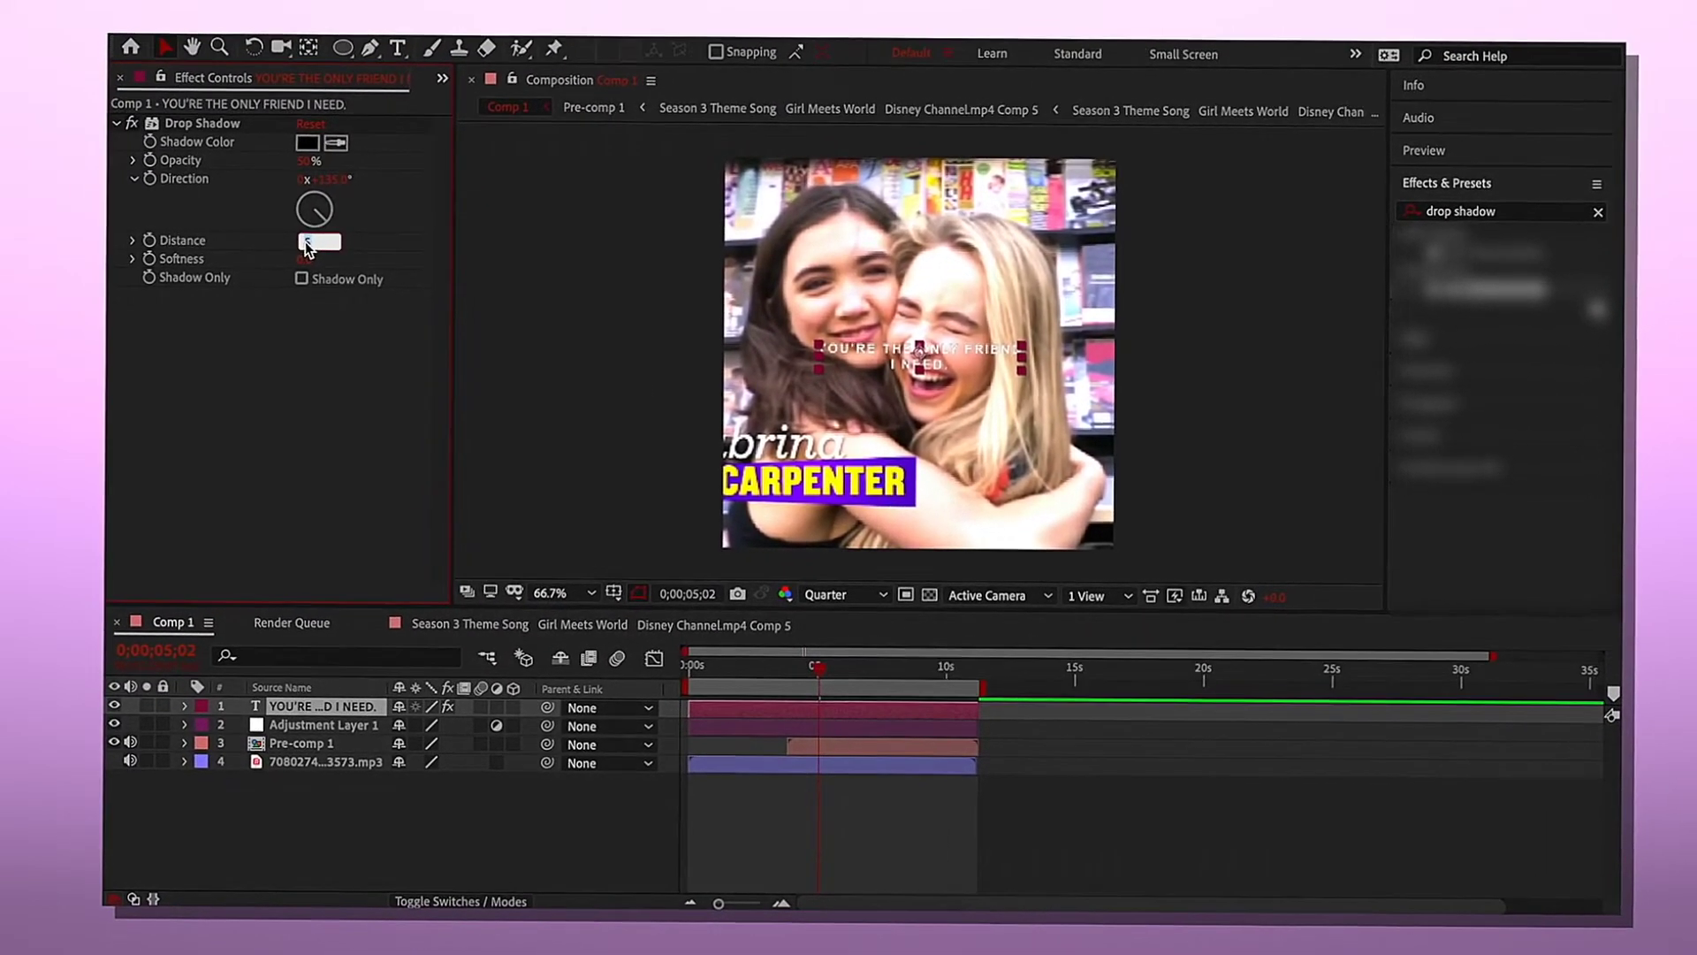
pyautogui.write('9')
pyautogui.press('Return')
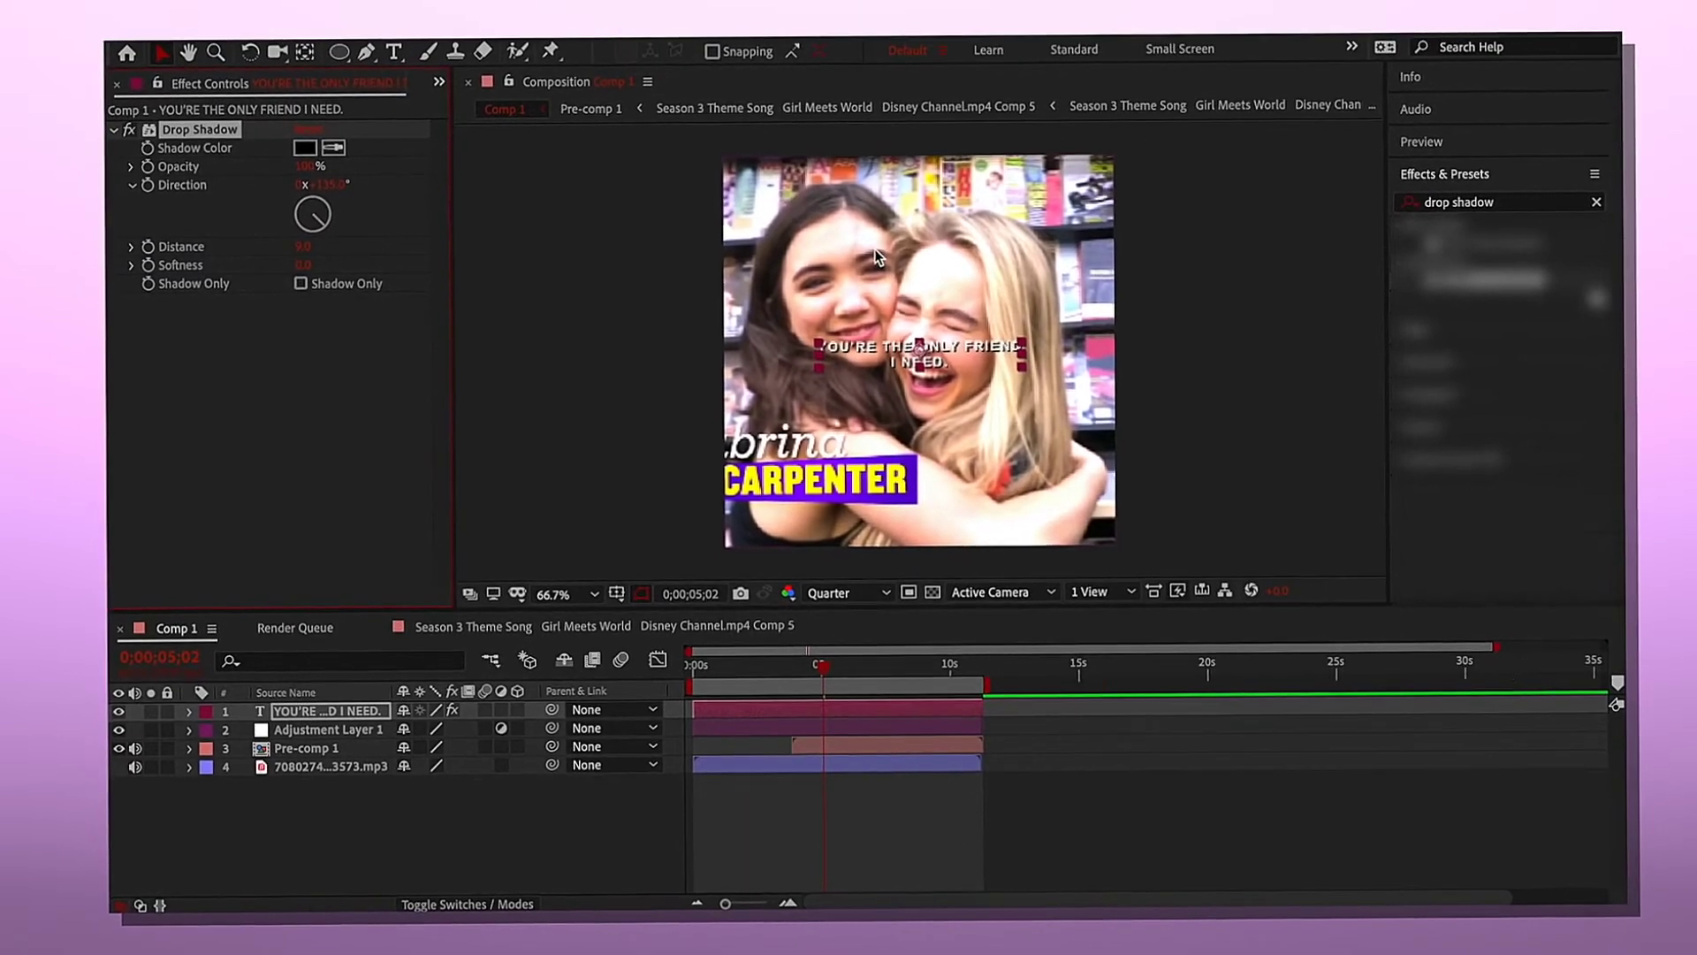
pyautogui.moveTo(823, 665); pyautogui.dragTo(789, 665)
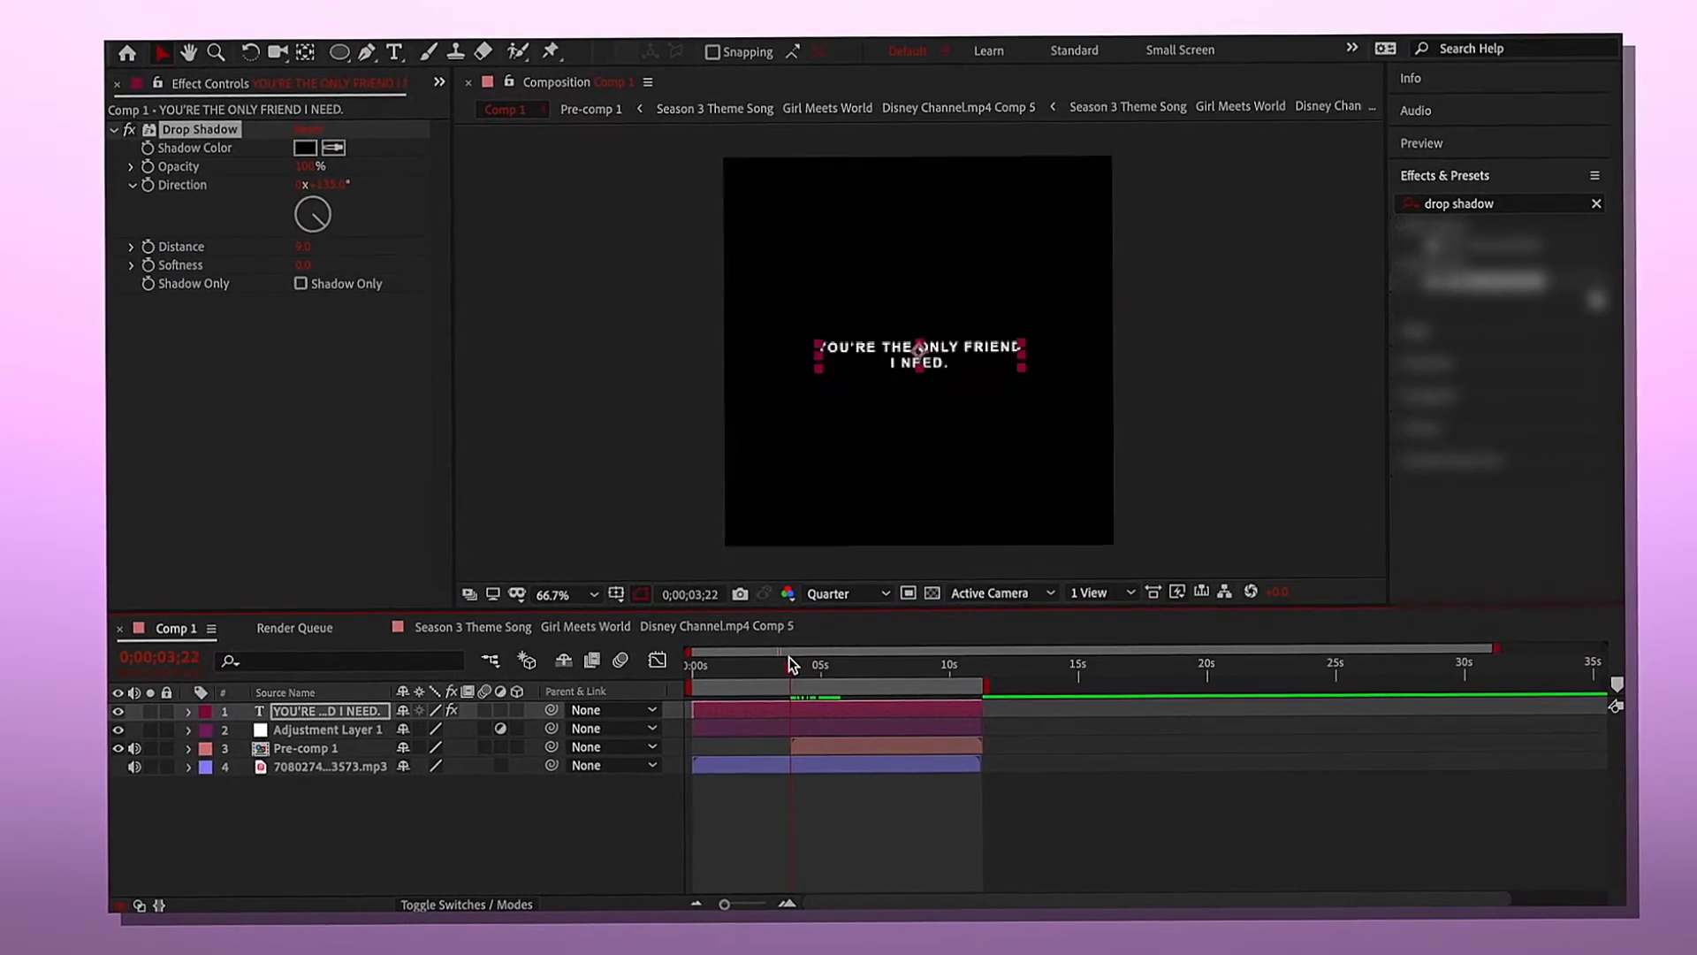
pyautogui.press('space')
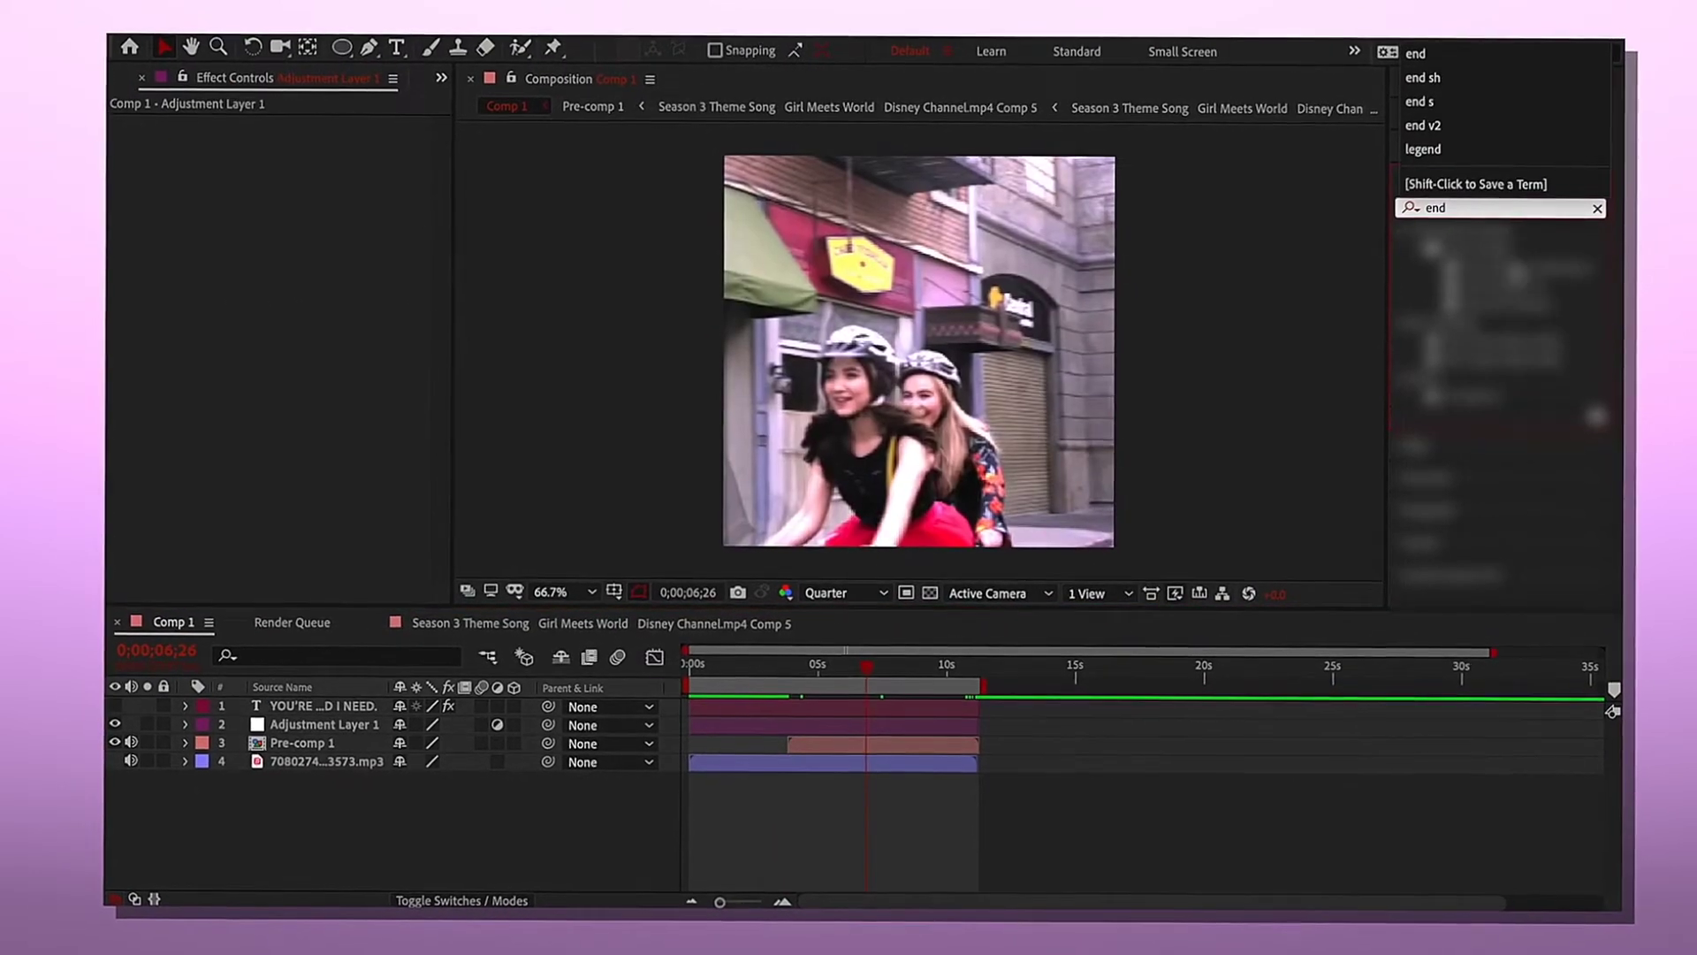
# - Apply BCC Fast Film Glow from Effects & Presets to Adjustment Layer 1
pyautogui.press('Escape')
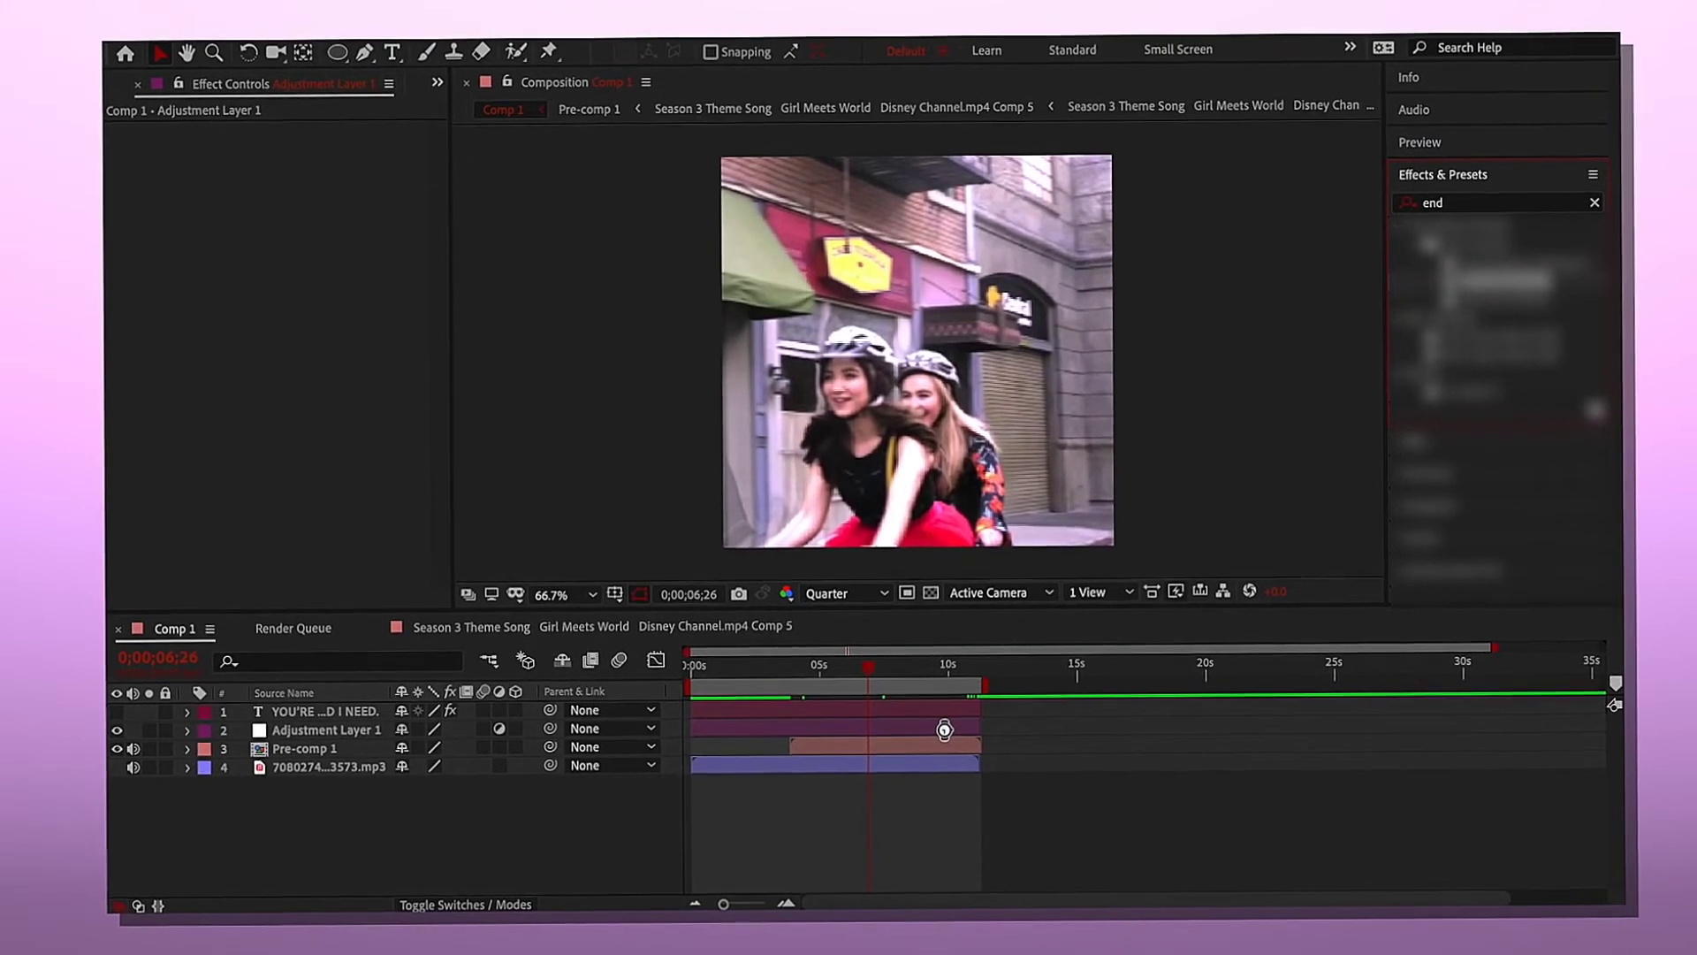
pyautogui.moveTo(945, 729); pyautogui.dragTo(944, 728)
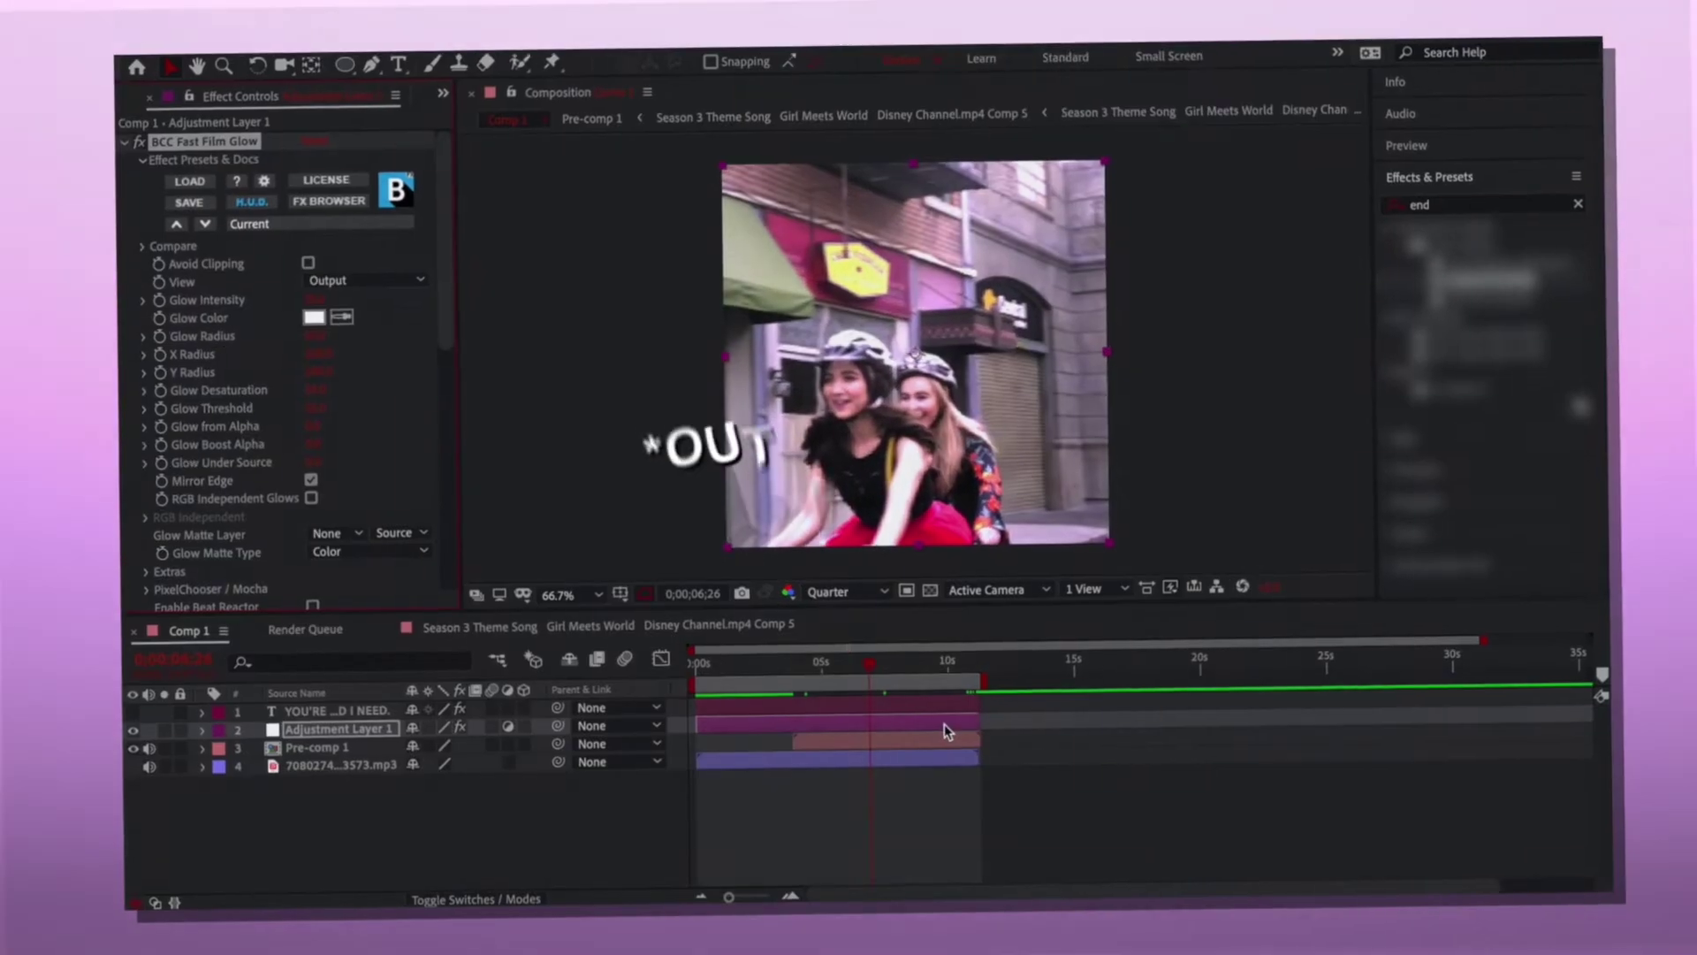